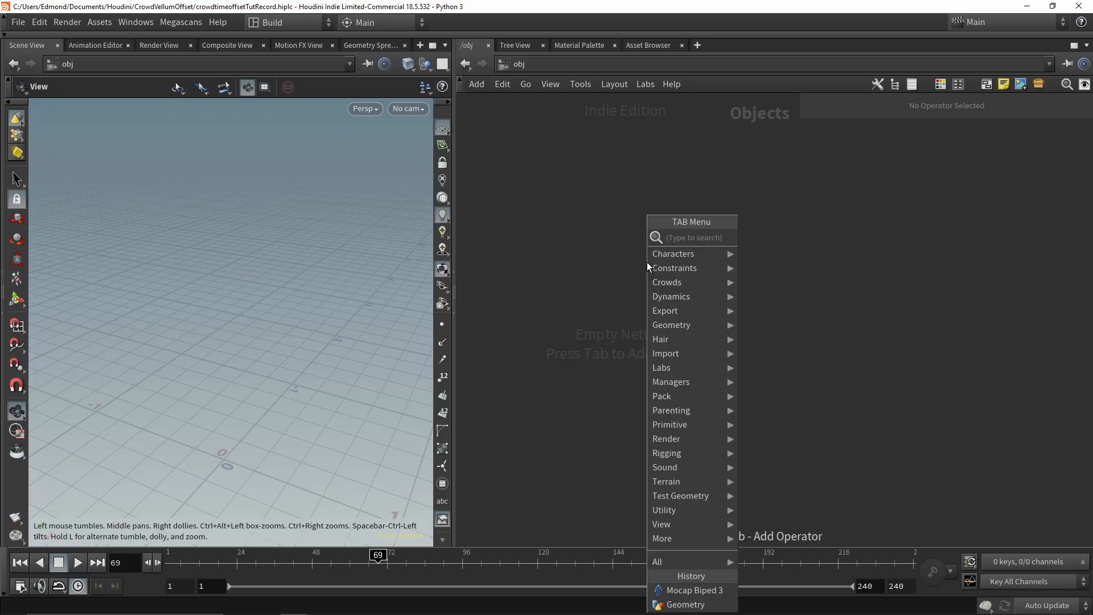
# Add a Mocap Biped 3 character named rest and set its pose clip to SideFX_Male_t_pose_001
pyautogui.moveTo(660, 199)
pyautogui.click(777, 278)
pyautogui.click(646, 262)
pyautogui.moveTo(647, 262); pyautogui.dragTo(617, 245)
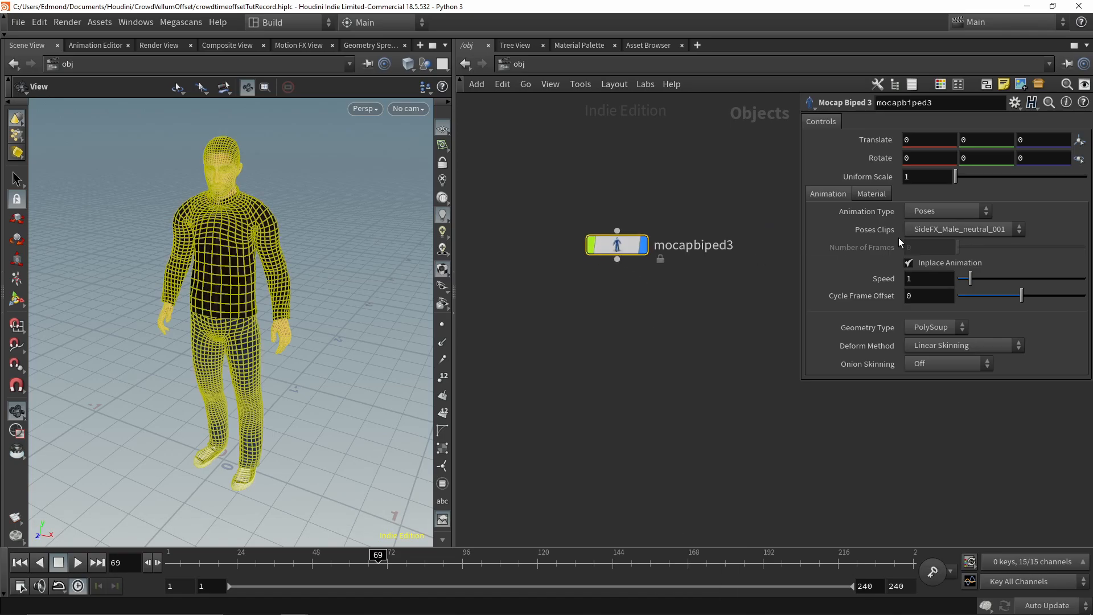
pyautogui.click(962, 230)
pyautogui.click(963, 259)
# Add a Geometry object below the rest character and name it vellum
pyautogui.press('Tab')
pyautogui.write('geo')
pyautogui.press('Return')
pyautogui.click(617, 332)
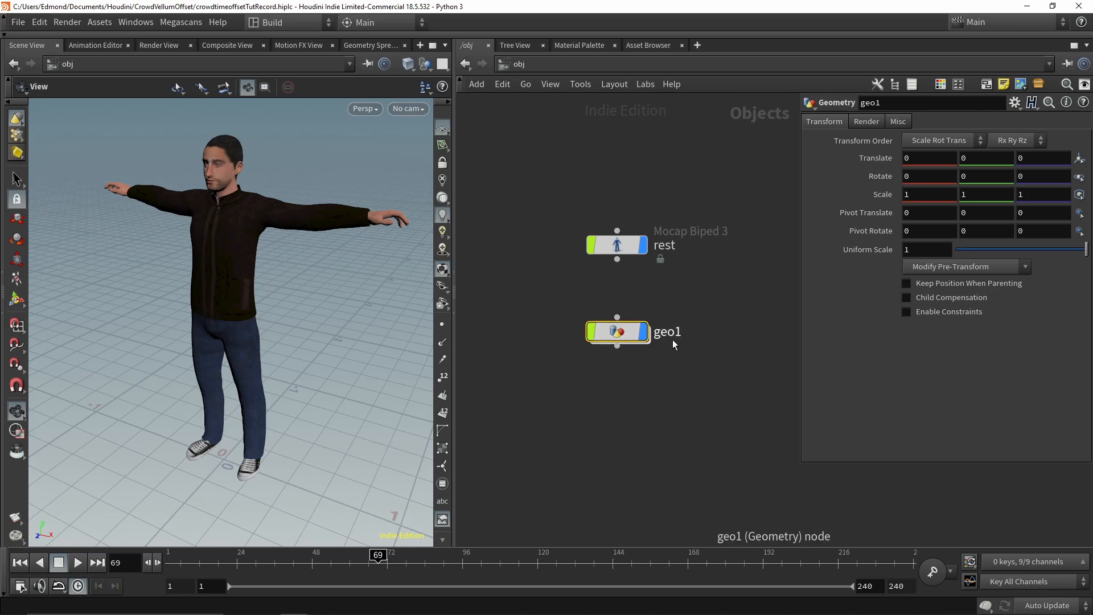
pyautogui.write('vellum')
pyautogui.press('Return')
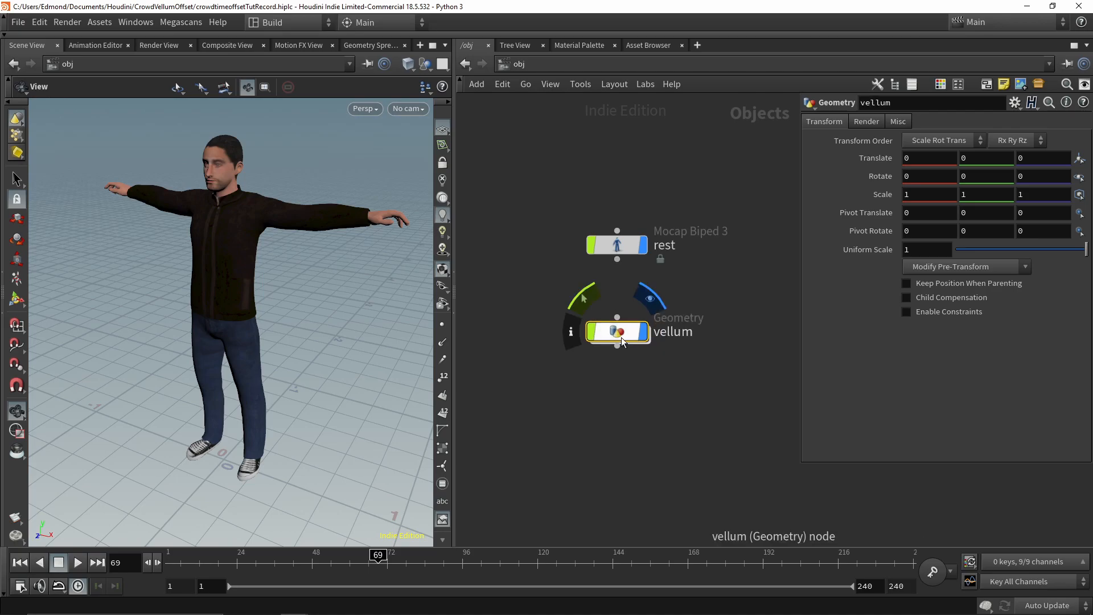
# Inside the vellum object, add an Object Merge that brings in the skin geometry of the rest character
pyautogui.doubleClick(622, 337)
pyautogui.press('Tab')
pyautogui.write('obj')
pyautogui.press('Return')
pyautogui.click(696, 290)
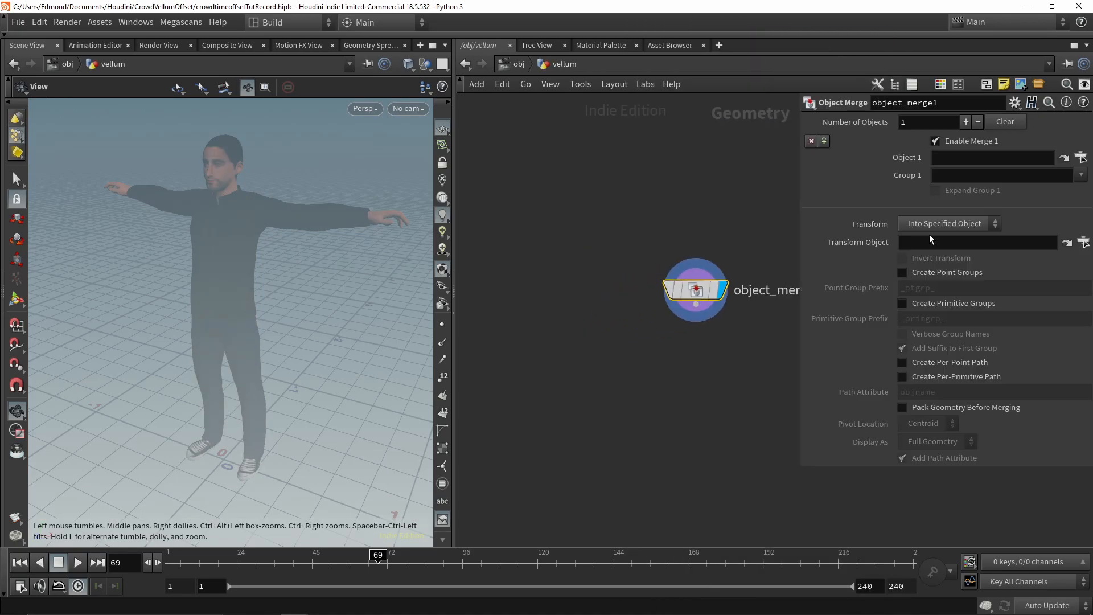
pyautogui.click(1083, 159)
pyautogui.click(940, 72)
pyautogui.scroll(-5, 996, 143)
pyautogui.click(991, 190)
pyautogui.click(962, 272)
# Add a Line node beside the Object Merge
pyautogui.press('Tab')
pyautogui.write('line')
pyautogui.press('Return')
pyautogui.click(604, 299)
# Add a Match Size node that fits the line to the merged character, with Scale to Fit enabled
pyautogui.click(568, 283)
pyautogui.press('Tab')
pyautogui.write('match')
pyautogui.press('Return')
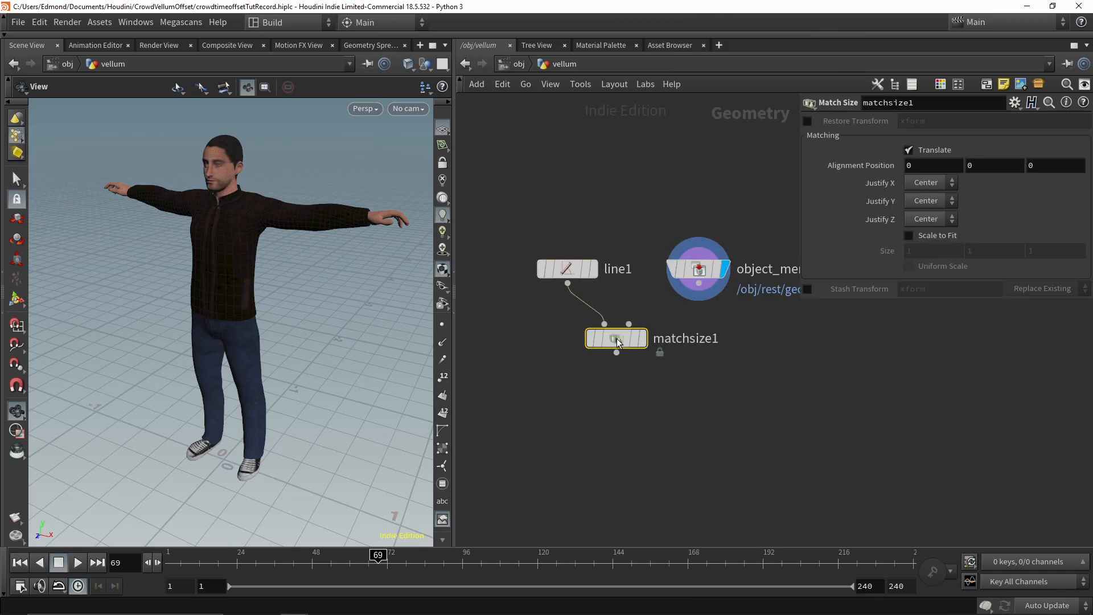
pyautogui.click(628, 360)
pyautogui.click(909, 235)
# Add a Transform after the Match Size and scale the line uniformly to 0.5, adjusting its vertical position
pyautogui.moveTo(634, 400); pyautogui.dragTo(609, 359, button='middle')
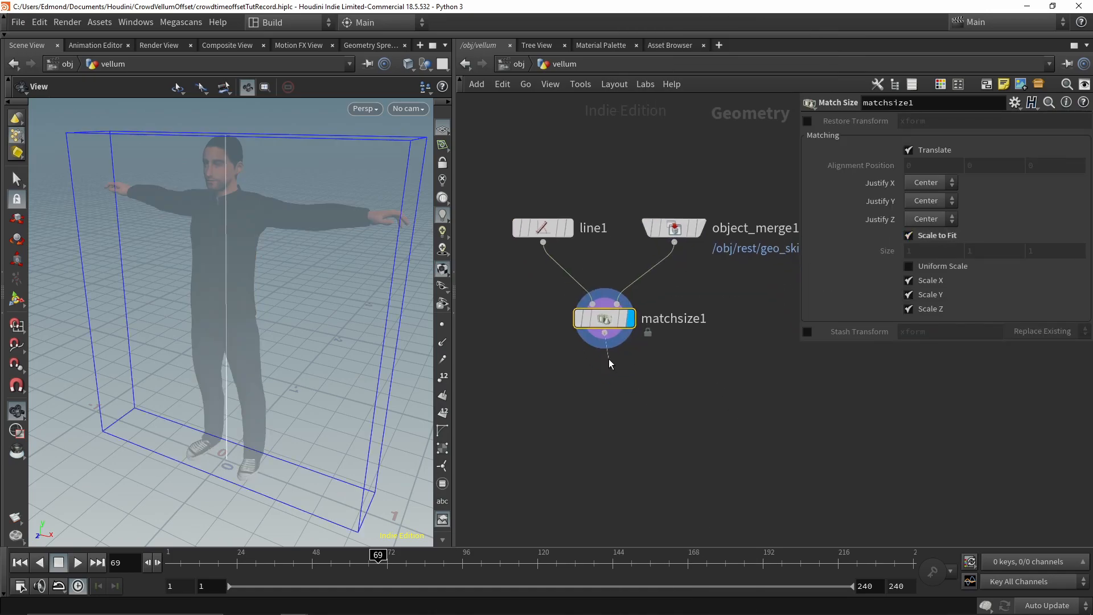
pyautogui.press('Tab')
pyautogui.click(732, 37)
pyautogui.click(624, 365)
pyautogui.scroll(3, 625, 364)
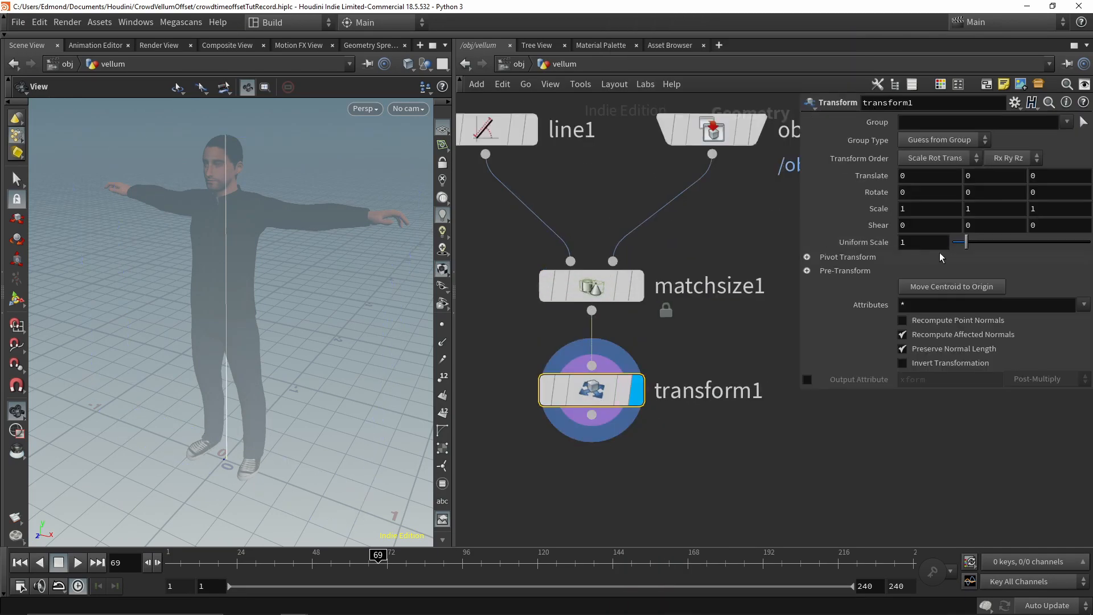
pyautogui.write('.5')
pyautogui.press('Return')
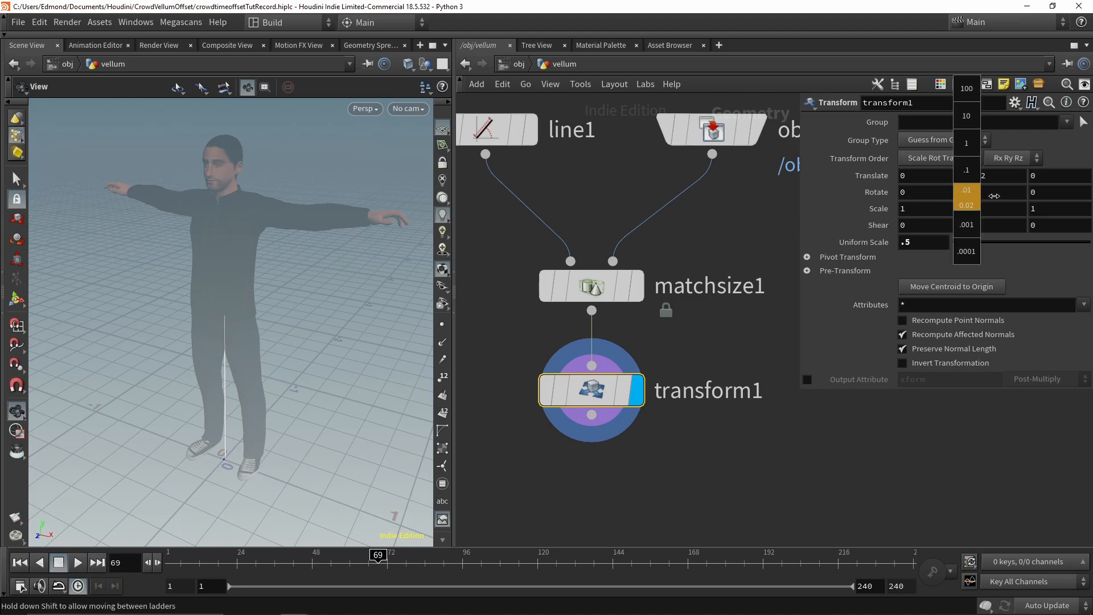
pyautogui.moveTo(391, 395); pyautogui.dragTo(239, 370)
# Add a Sweep after the Transform and set its surface shape to Round Tube
pyautogui.moveTo(592, 490); pyautogui.dragTo(592, 440, button='middle')
pyautogui.press('Tab')
pyautogui.write('swee')
pyautogui.press('Return')
pyautogui.click(1000, 139)
pyautogui.click(939, 113)
# Insert a Resample node between the Transform and the Sweep
pyautogui.press('Tab')
pyautogui.write('res')
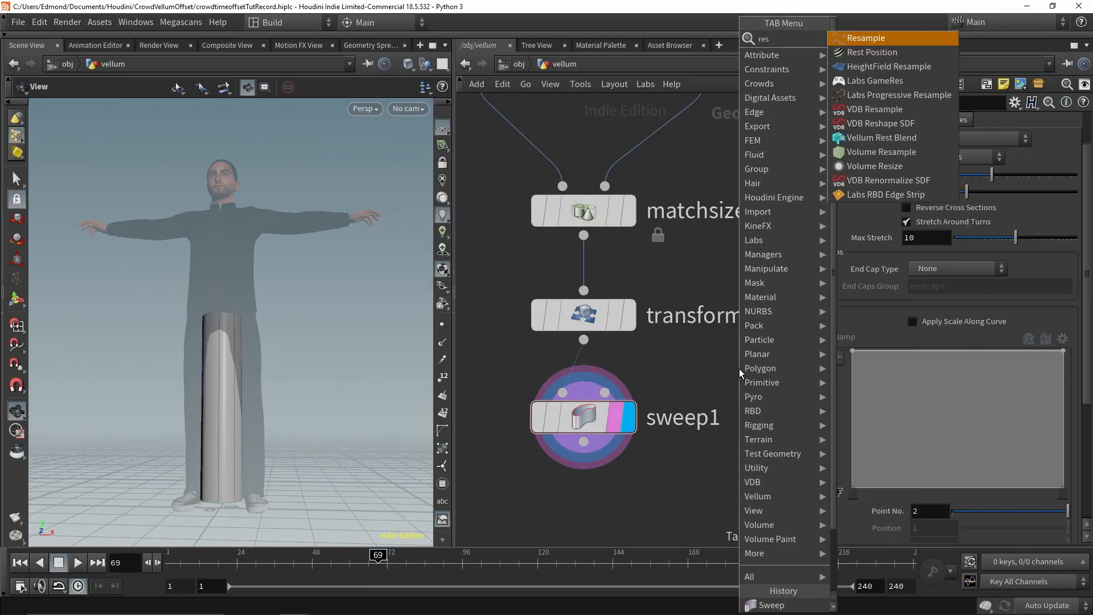
pyautogui.press('Return')
pyautogui.click(584, 367)
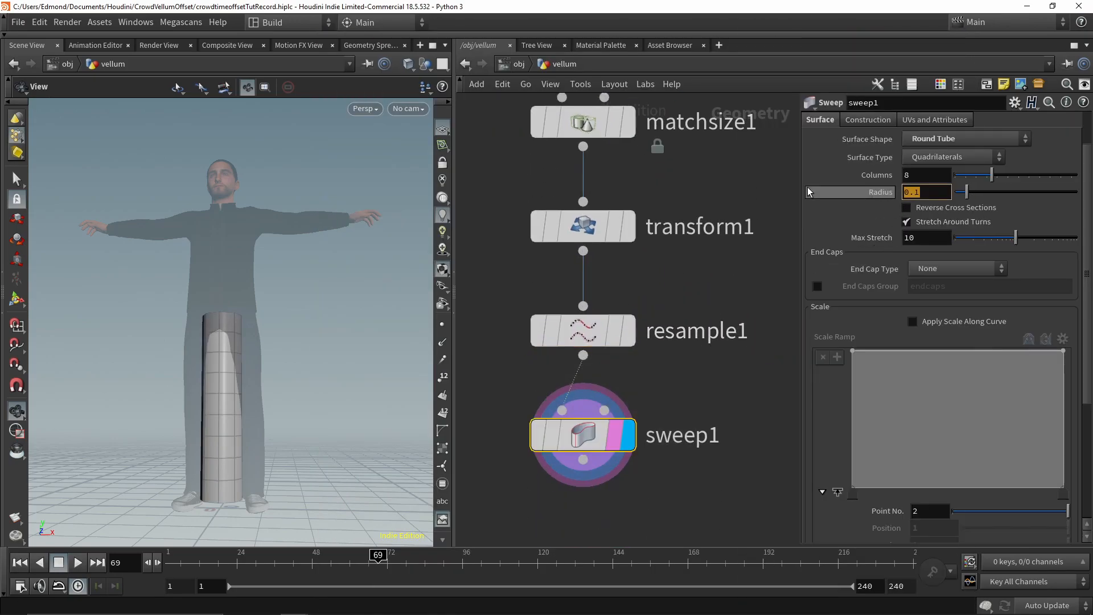
# Set the tube radius to 0.27 and apply scale along the curve, tapering the skirt toward the waist
pyautogui.write('.27')
pyautogui.press('Return')
pyautogui.moveTo(287, 476); pyautogui.dragTo(171, 433)
pyautogui.click(934, 323)
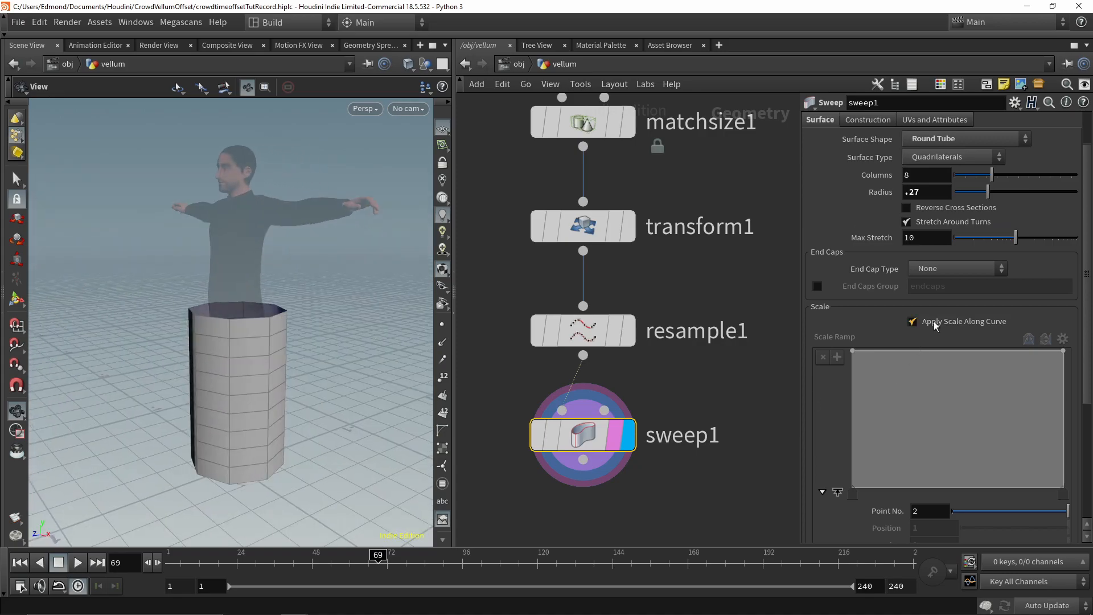
pyautogui.moveTo(1064, 367); pyautogui.dragTo(1063, 397)
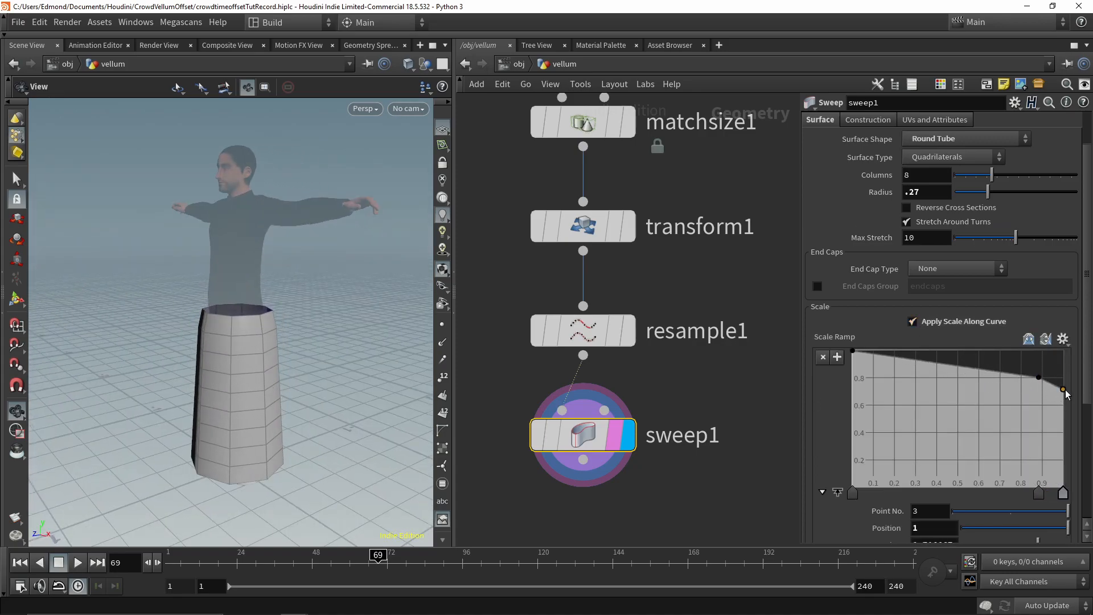
# Add a Remesh after the Sweep with a target size of 0.1
pyautogui.moveTo(399, 353); pyautogui.dragTo(291, 317)
pyautogui.moveTo(584, 497); pyautogui.dragTo(589, 435, button='middle')
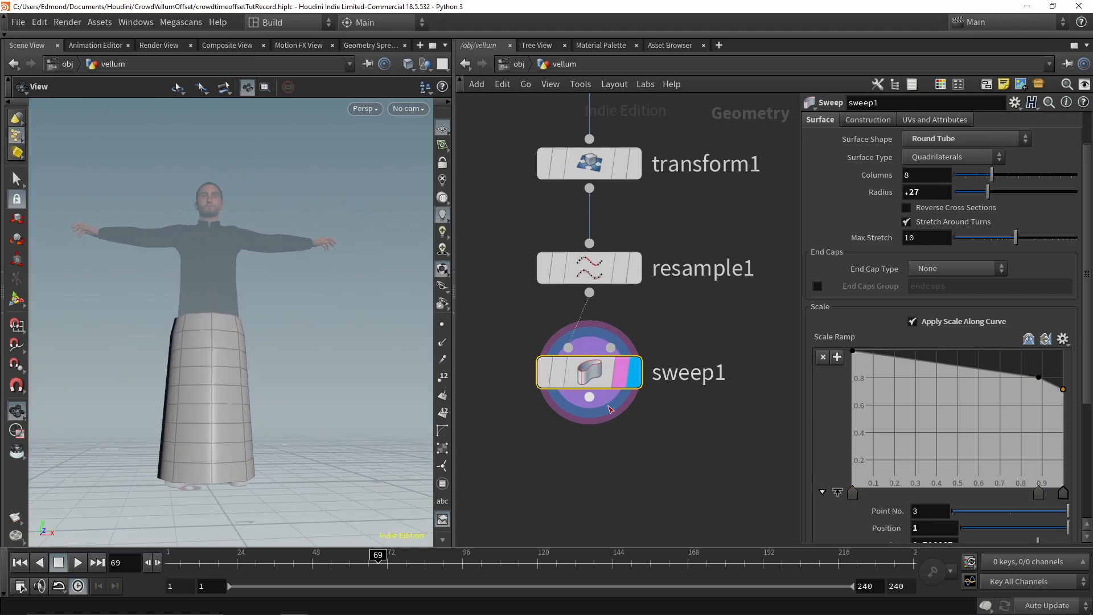
pyautogui.press('Tab')
pyautogui.write('rem')
pyautogui.press('Return')
pyautogui.click(589, 477)
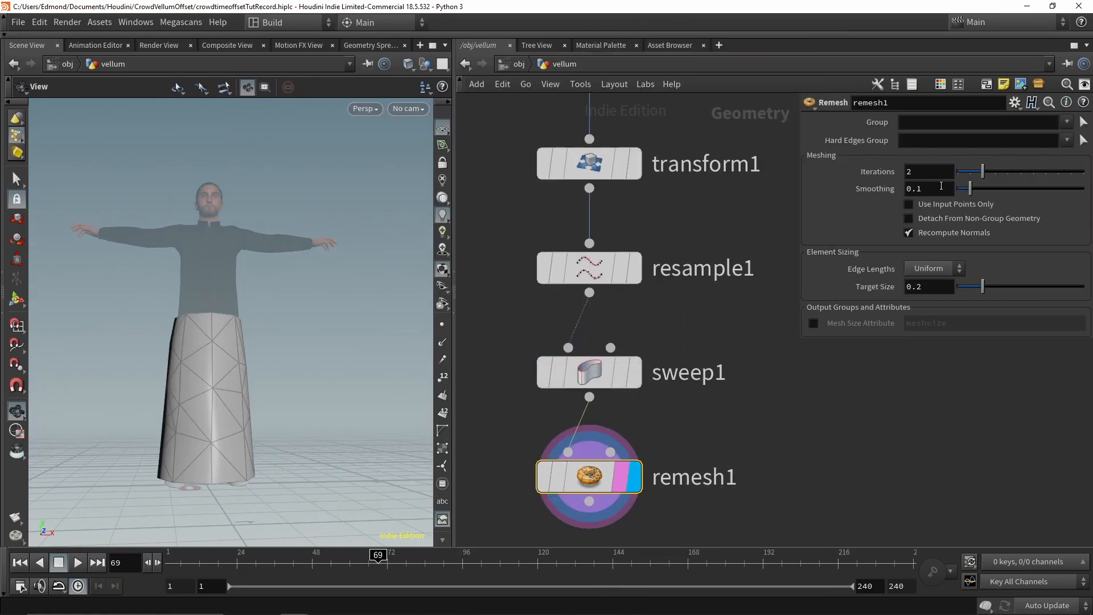
pyautogui.write('.1')
pyautogui.press('Return')
# Add a Vellum Cloth constraint after the Remesh and set its stretch stiffness multiplier to 10 000
pyautogui.click(590, 501)
pyautogui.press('Tab')
pyautogui.write('cloth')
pyautogui.press('Down')
pyautogui.press('Down')
pyautogui.press('Return')
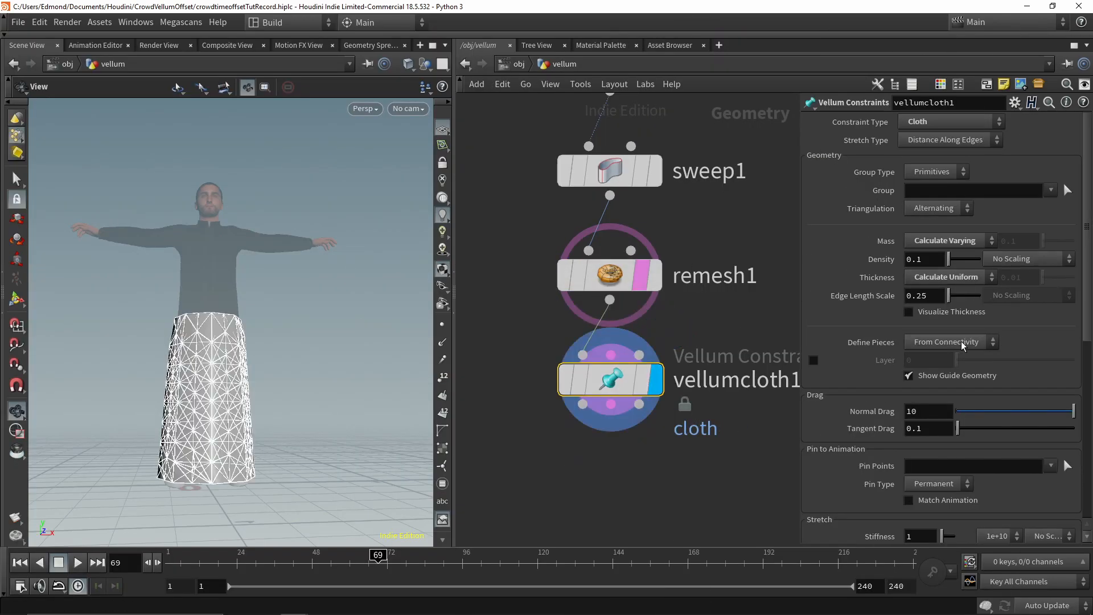
pyautogui.scroll(-5, 992, 359)
pyautogui.click(996, 354)
pyautogui.click(1002, 228)
# Connect the merged character geometry to the collision input of the cloth constraint
pyautogui.scroll(-3, 600, 455)
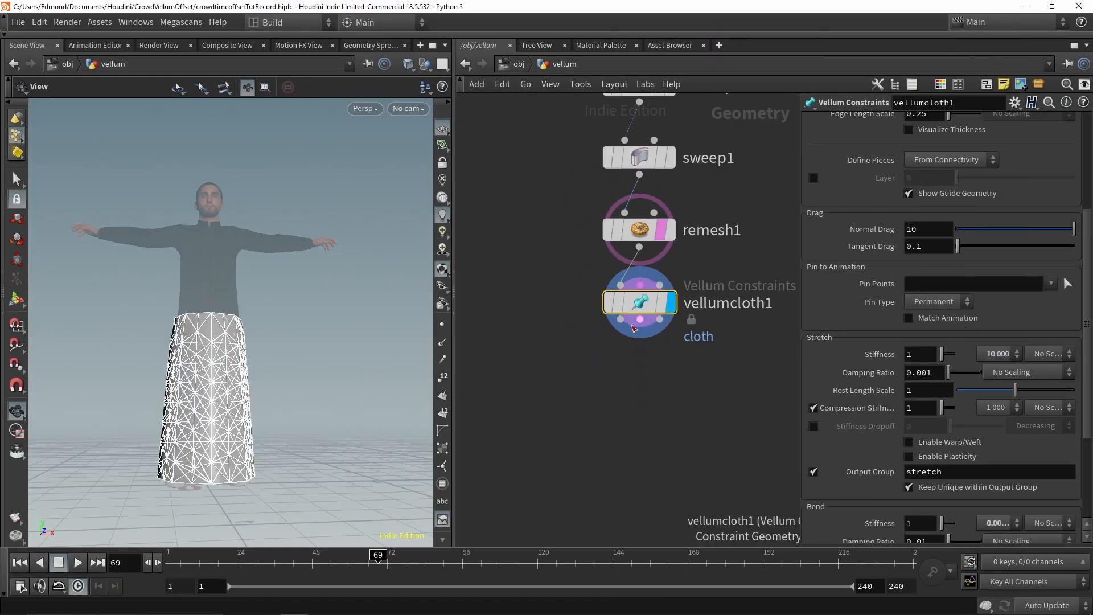
pyautogui.scroll(-3, 601, 454)
pyautogui.scroll(4, 598, 455)
pyautogui.moveTo(597, 451); pyautogui.dragTo(597, 419, button='middle')
pyautogui.click(546, 360)
pyautogui.press('Tab')
pyautogui.write('attac')
pyautogui.press('Return')
pyautogui.hotkey('ctrl', 'z')
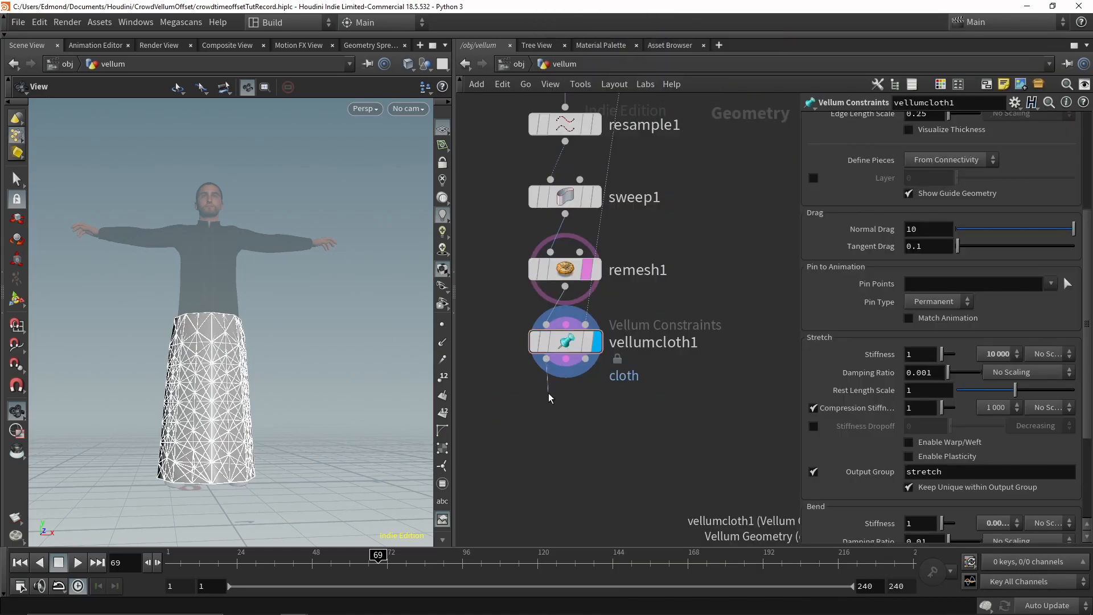
# Add a Vellum Attach to Geometry constraint after the cloth constraint, with all three streams connected
pyautogui.press('Tab')
pyautogui.write('atta')
pyautogui.press('Down')
pyautogui.press('Return')
pyautogui.click(579, 418)
pyautogui.click(570, 417)
pyautogui.moveTo(557, 416); pyautogui.dragTo(575, 418)
# Set the attach constraint's group type to Points and pick the skirt's waistline points as its group
pyautogui.click(937, 153)
pyautogui.click(928, 165)
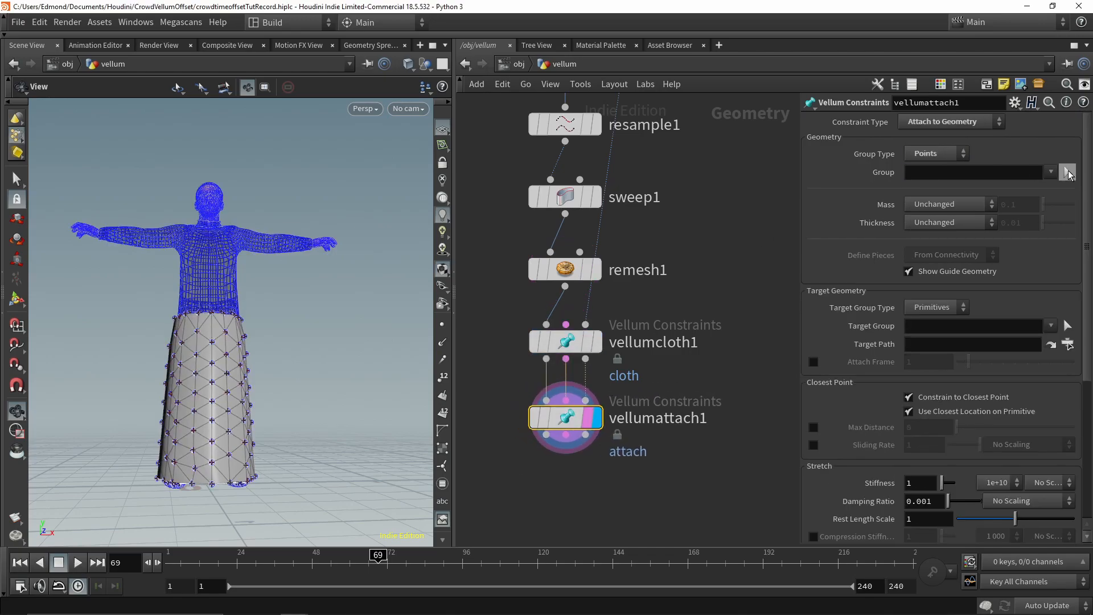
pyautogui.click(596, 342)
pyautogui.scroll(1, 190, 314)
pyautogui.moveTo(153, 291); pyautogui.dragTo(265, 326)
pyautogui.press('Return')
# Set the attach constraint's rest length scale to 0.3 and its stretch stiffness multiplier to 1 000
pyautogui.scroll(-2, 887, 432)
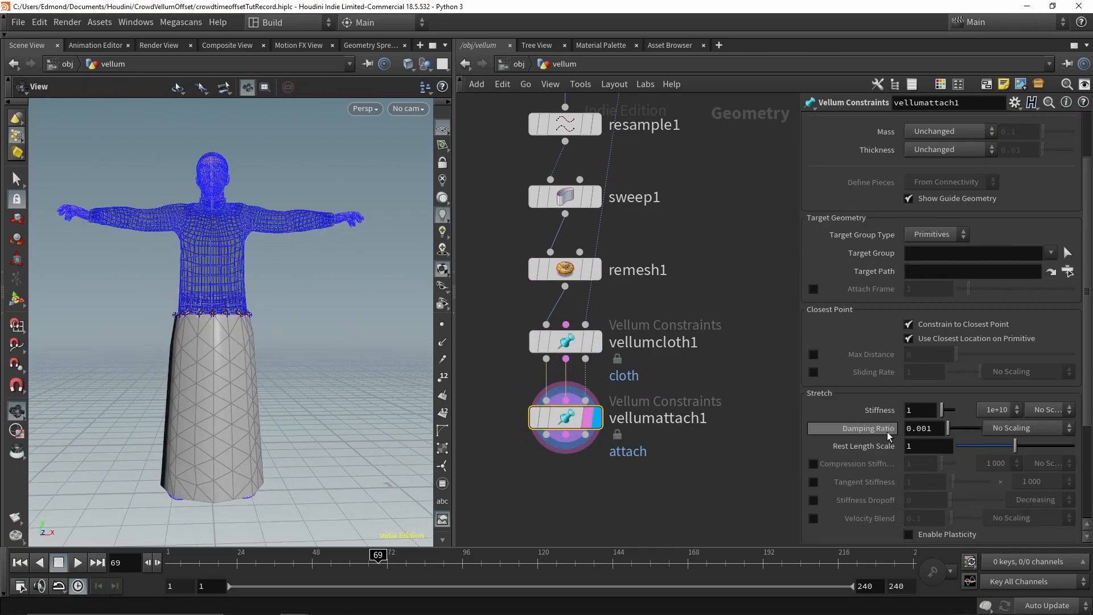
pyautogui.press('Return')
pyautogui.click(998, 410)
pyautogui.click(1003, 211)
# Add a Vellum Solver fed by the attach constraint and display its result
pyautogui.moveTo(647, 466); pyautogui.dragTo(664, 381, button='middle')
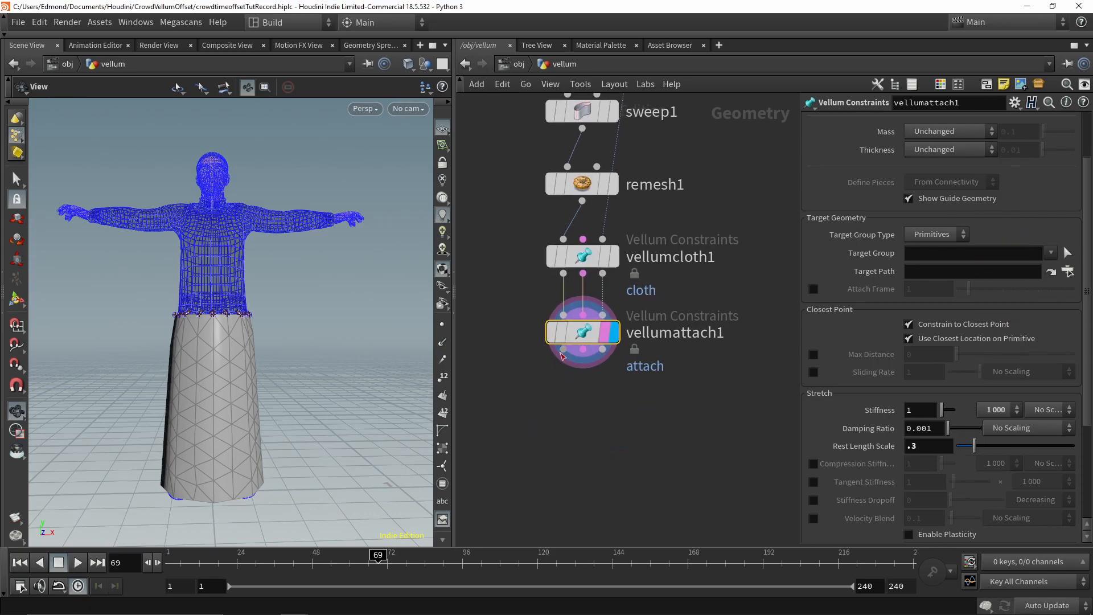
pyautogui.click(563, 350)
pyautogui.press('Tab')
pyautogui.write('vellumso')
pyautogui.press('Return')
pyautogui.click(661, 404)
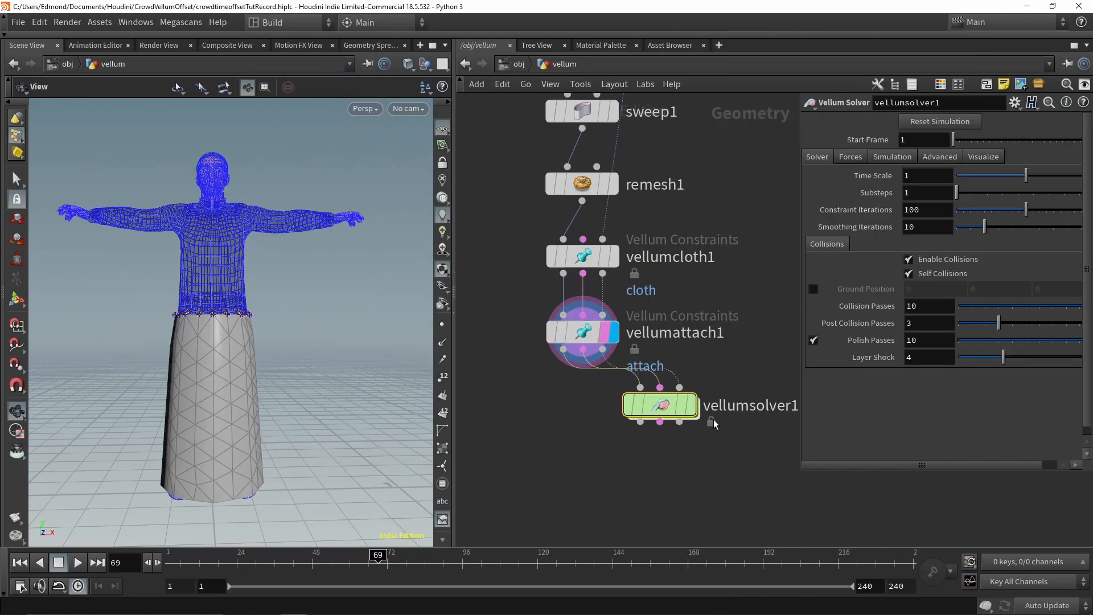
pyautogui.click(691, 405)
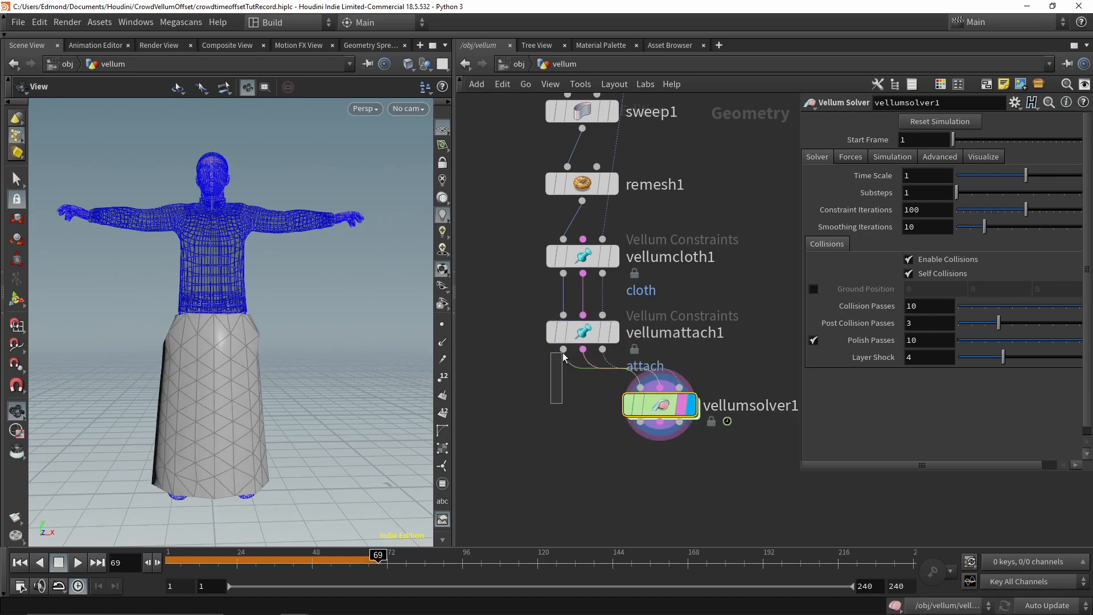
# Play the skirt simulation from the first frame to check the cloth, and stop it
pyautogui.click(582, 332)
pyautogui.click(20, 563)
pyautogui.click(78, 564)
pyautogui.click(78, 563)
# Set the solver's X wind to 3 and replay the skirt simulation from the first frame
pyautogui.click(661, 406)
pyautogui.click(852, 156)
pyautogui.doubleClick(911, 192)
pyautogui.write('3')
pyautogui.press('Return')
pyautogui.click(21, 563)
pyautogui.click(78, 563)
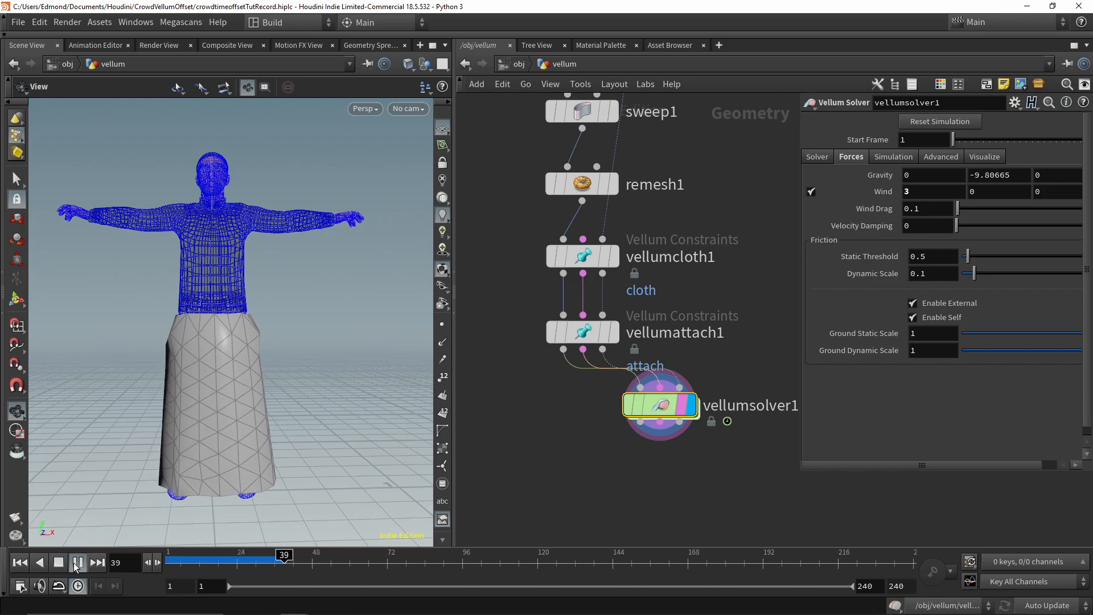
pyautogui.moveTo(285, 348); pyautogui.dragTo(258, 353)
# Add a Vellum Pack node fed by the attach constraint's geometry and constraint outputs
pyautogui.scroll(-2, 258, 353)
pyautogui.moveTo(552, 376); pyautogui.dragTo(565, 323, button='middle')
pyautogui.click(577, 297)
pyautogui.press('Tab')
pyautogui.write('vellump')
pyautogui.press('Return')
pyautogui.click(567, 358)
pyautogui.moveTo(567, 357); pyautogui.dragTo(596, 403)
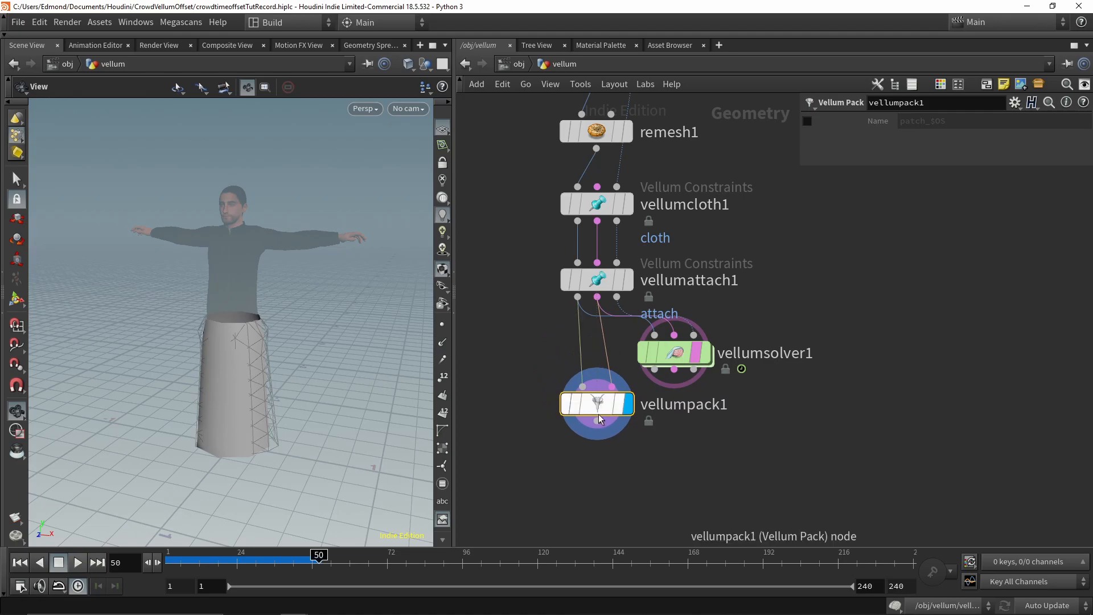
# Add a Null after the Vellum Pack, name it Out and display it
pyautogui.press('Tab')
pyautogui.write('null')
pyautogui.press('Return')
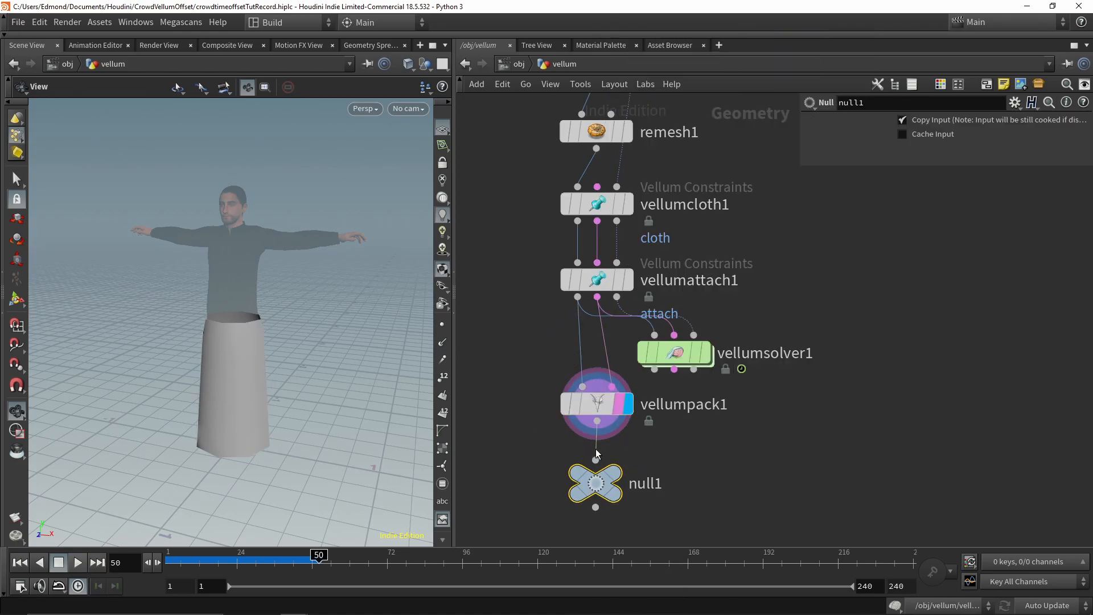
pyautogui.doubleClick(640, 484)
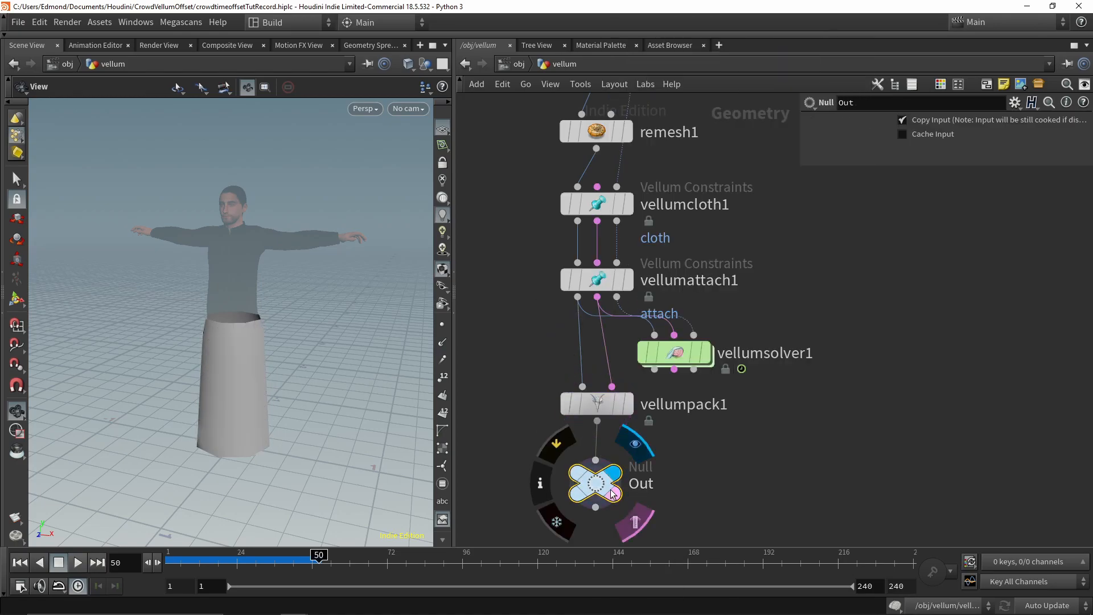
# At object level, duplicate the rest character as walk with the Walks and Turns animation and in-place animation off
pyautogui.press('u')
pyautogui.click(681, 176)
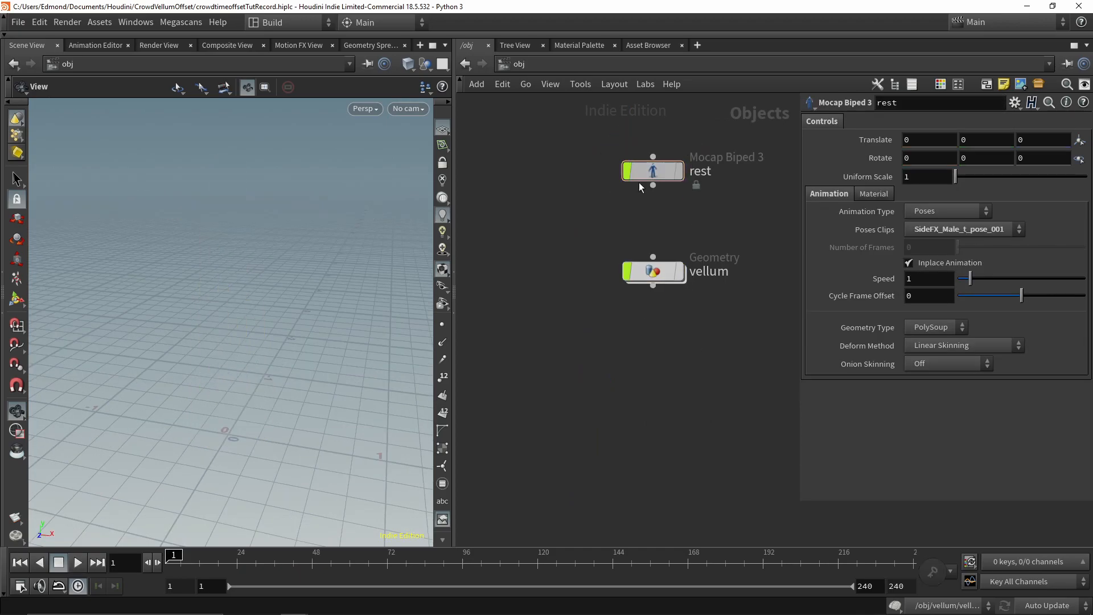
pyautogui.keyDown('alt'); pyautogui.moveTo(669, 175); pyautogui.dragTo(605, 211); pyautogui.keyUp('alt')
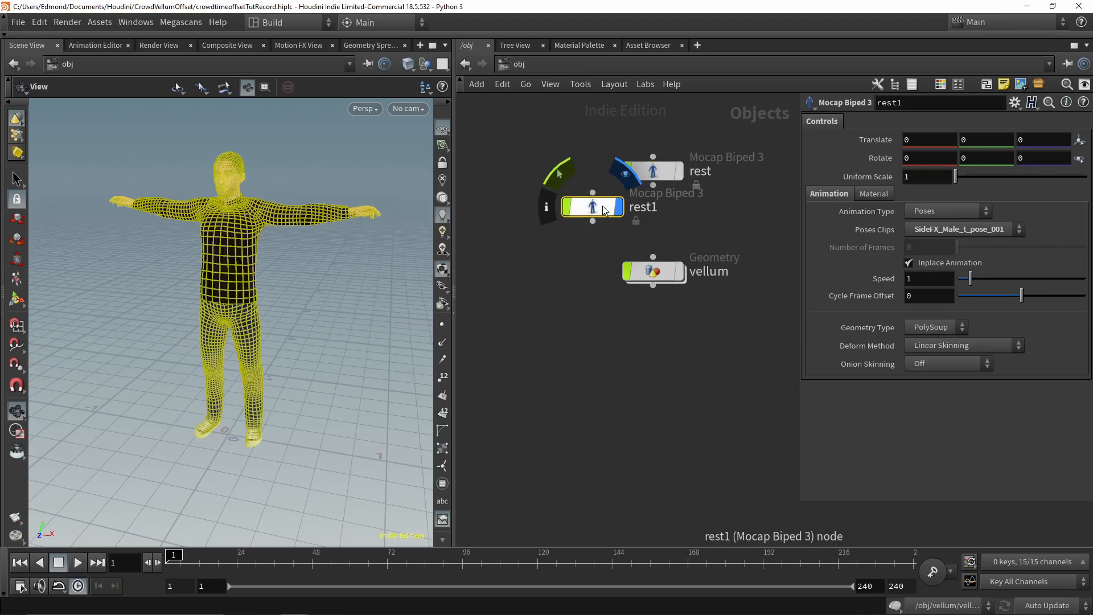
pyautogui.click(946, 266)
pyautogui.click(493, 382)
pyautogui.moveTo(171, 561)
pyautogui.mouseDown()
pyautogui.moveTo(242, 562)
pyautogui.moveTo(166, 561)
pyautogui.mouseUp()
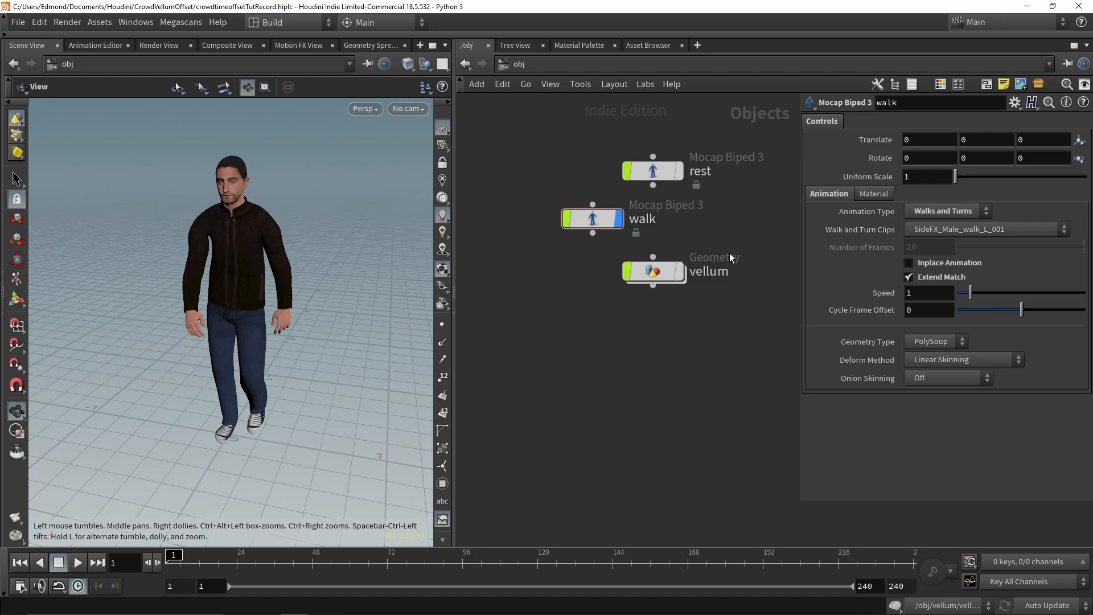
# Duplicate the walk character as run and set its animation type to Runs
pyautogui.keyDown('alt'); pyautogui.moveTo(589, 223); pyautogui.dragTo(695, 233); pyautogui.keyUp('alt')
pyautogui.click(946, 210)
pyautogui.click(925, 238)
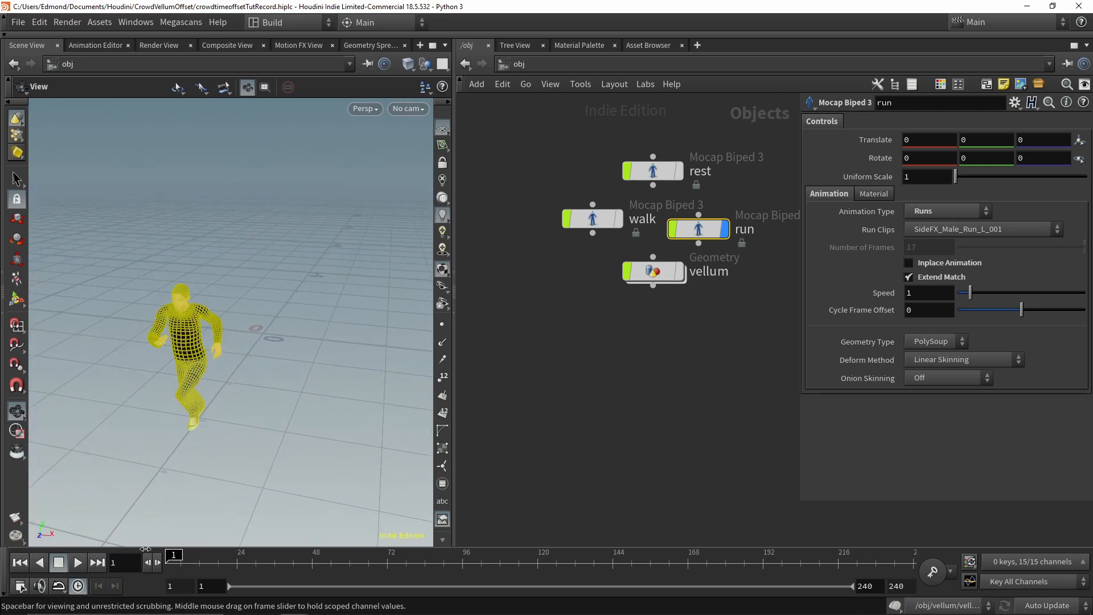
# Add a Geometry object below the vellum object and name it crowd
pyautogui.click(651, 371)
pyautogui.press('Tab')
pyautogui.write('geo')
pyautogui.press('Return')
pyautogui.click(651, 370)
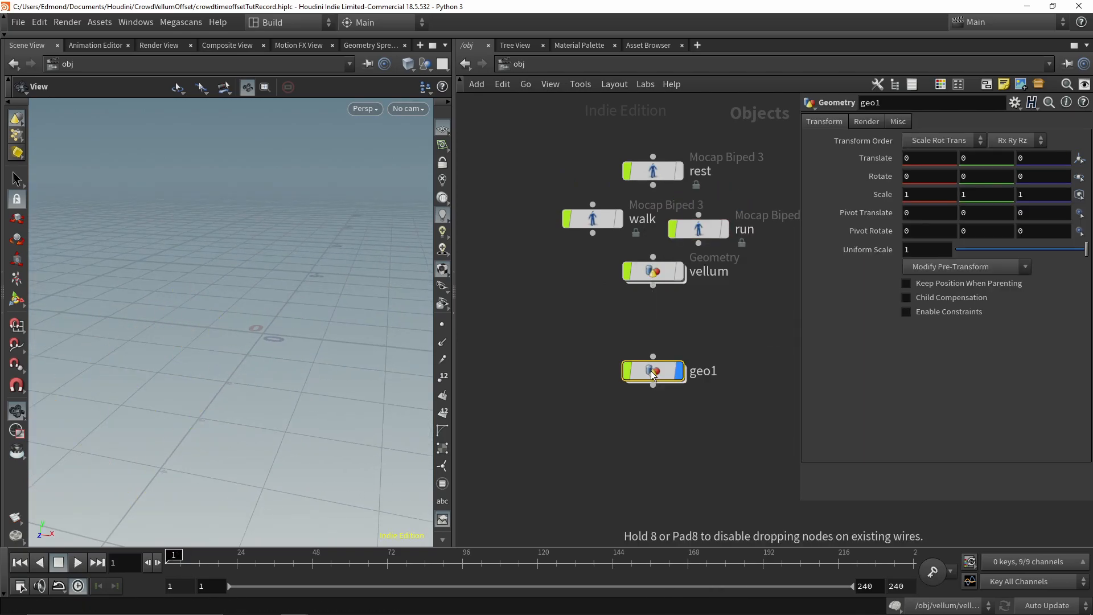
pyautogui.click(701, 369)
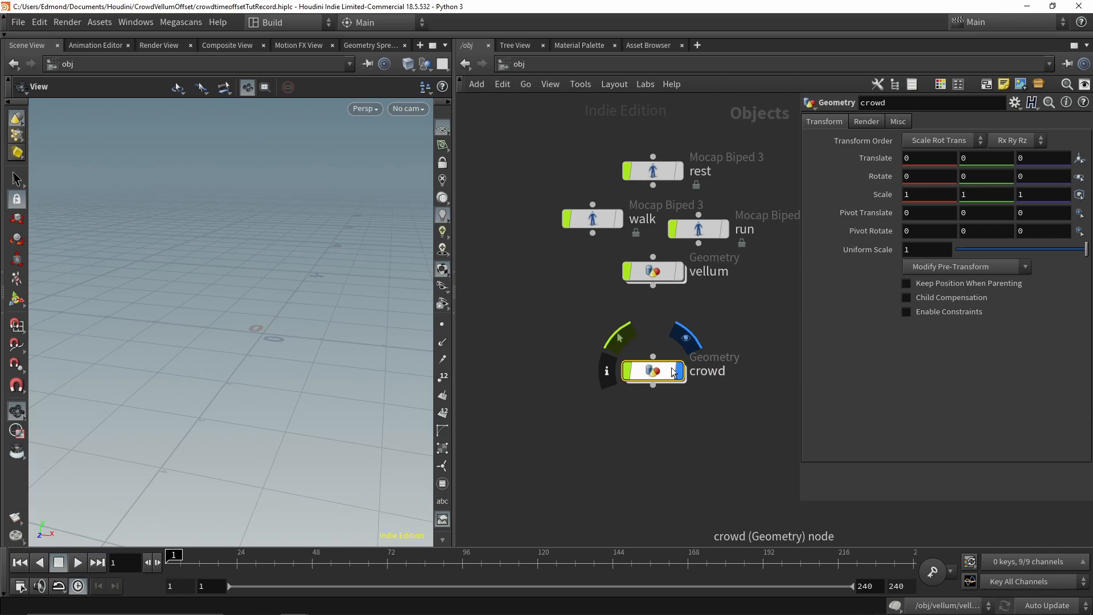
# Inside the crowd object, add an Agent with character rig /obj/rest and clip name rest
pyautogui.doubleClick(677, 373)
pyautogui.press('Tab')
pyautogui.write('agent')
pyautogui.press('Return')
pyautogui.click(661, 320)
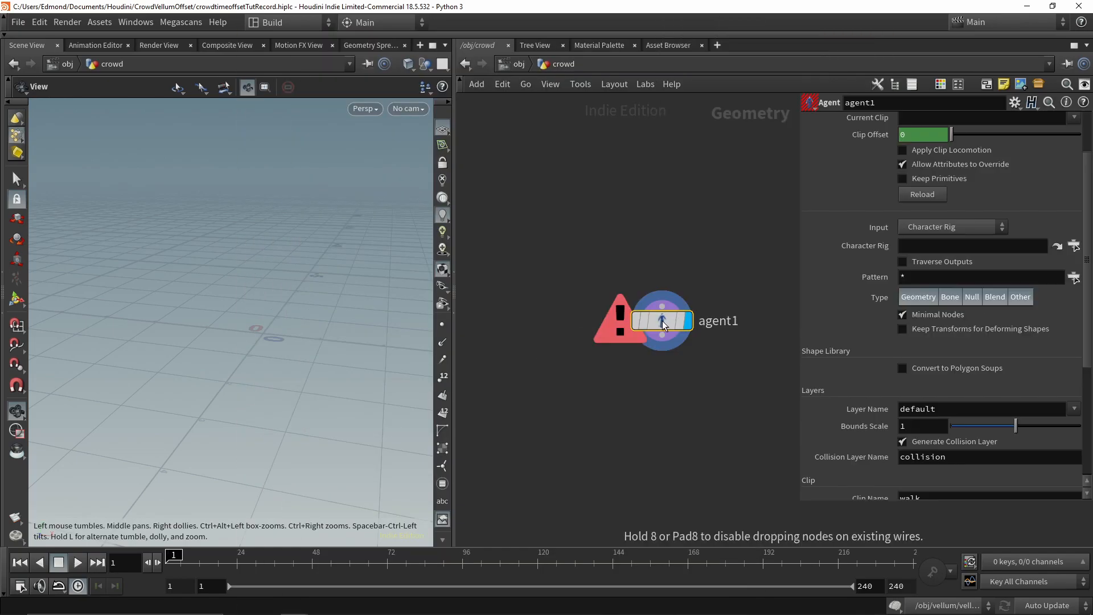
pyautogui.click(1074, 245)
pyautogui.doubleClick(964, 179)
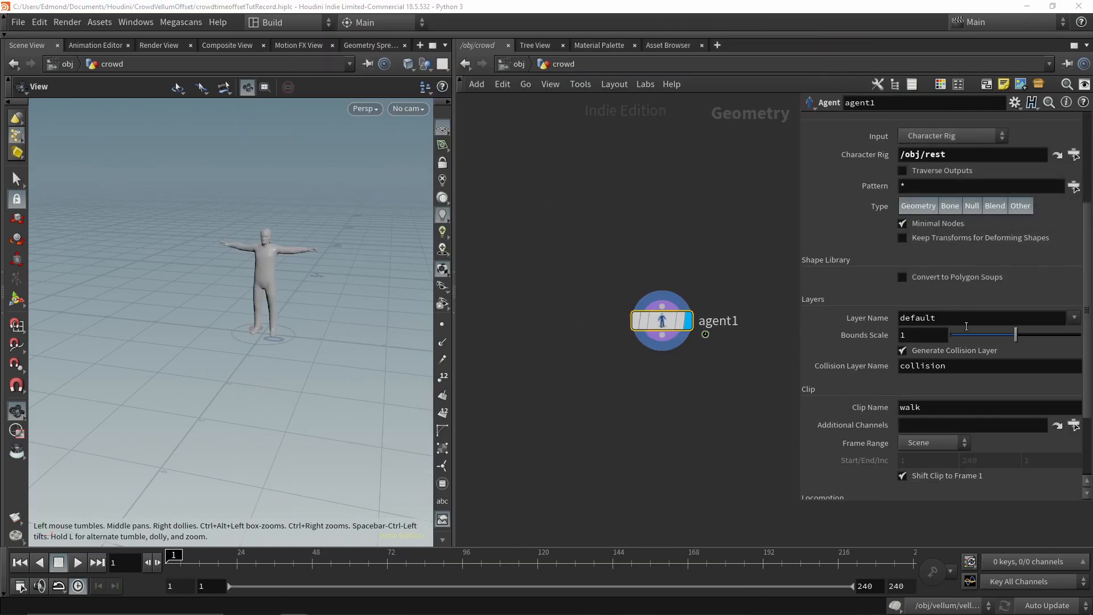
pyautogui.scroll(-3, 791, 343)
# Add an Agent Clip node below agent1 and display it
pyautogui.press('Tab')
pyautogui.write('agentclip')
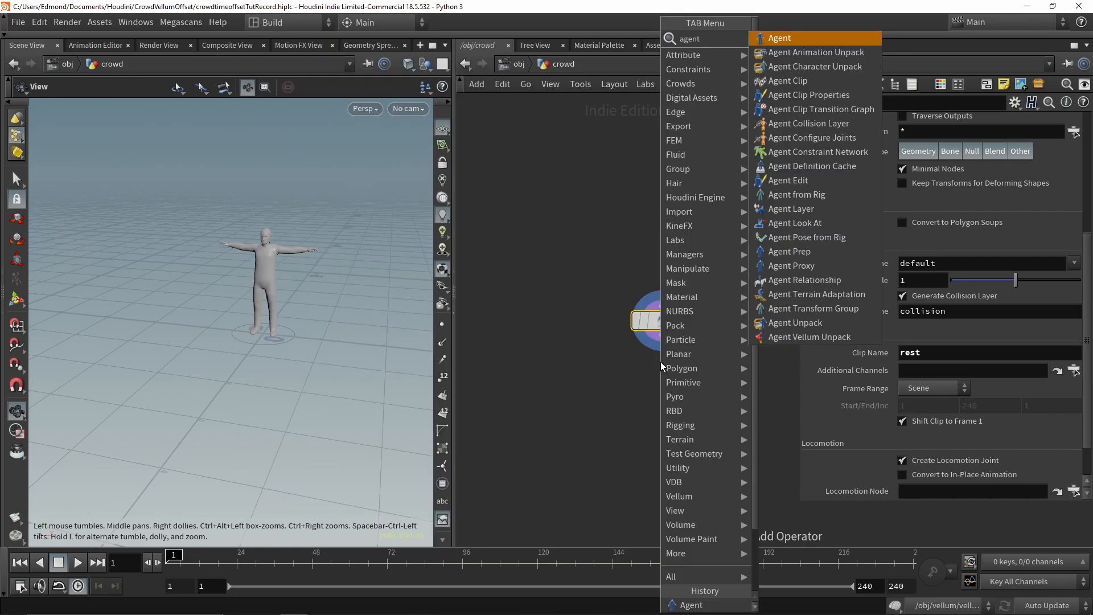
pyautogui.press('Return')
pyautogui.click(663, 368)
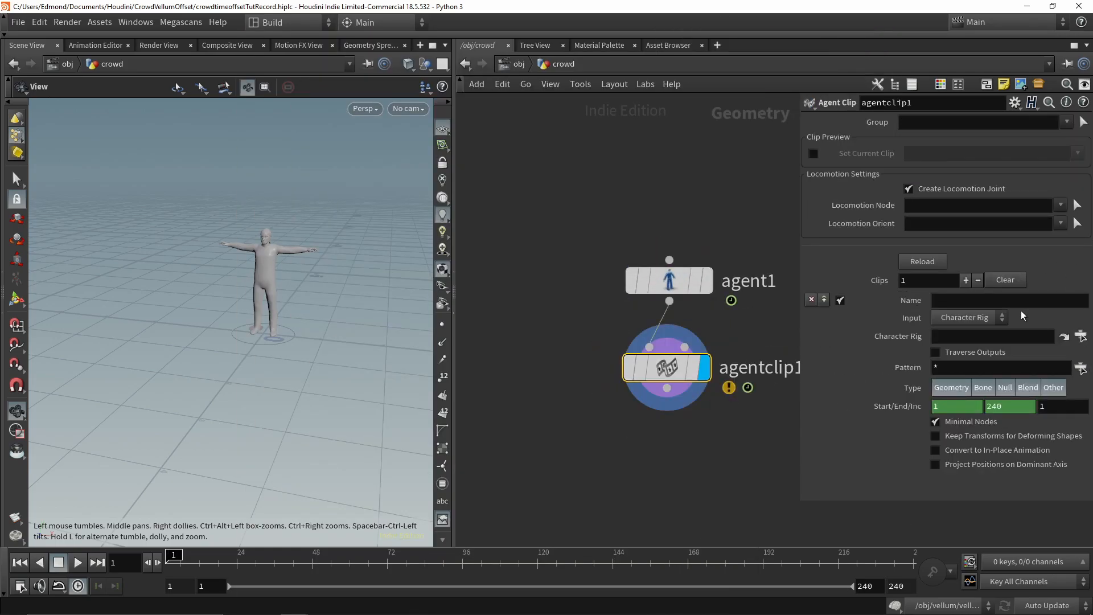
# Set the Agent Clip's character rig to /obj/walk, rename the node walk, and set its clip name to $OS
pyautogui.click(1080, 336)
pyautogui.doubleClick(976, 293)
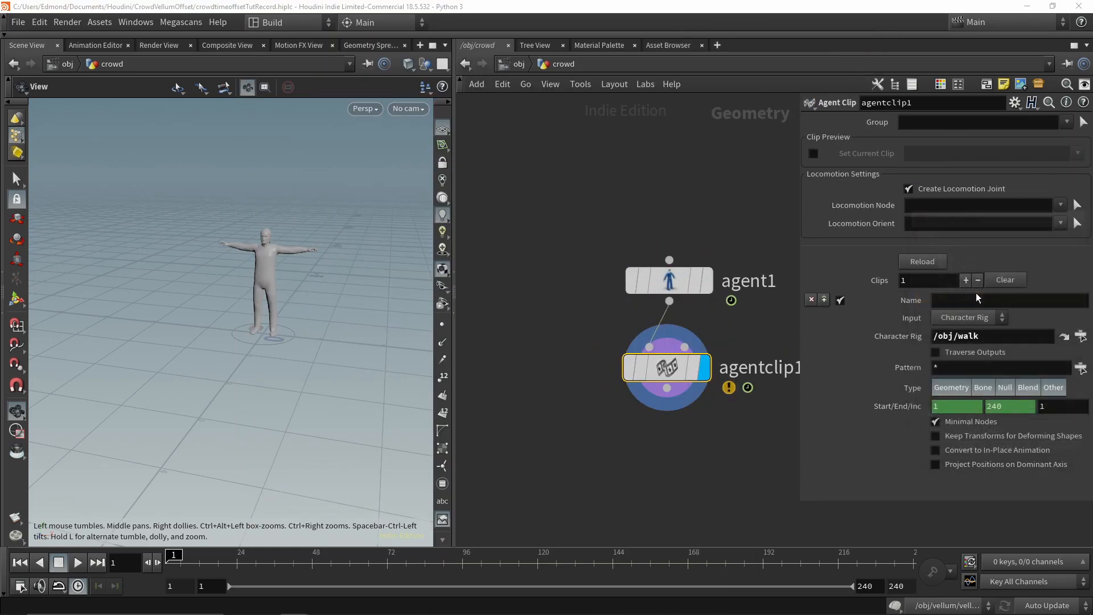
pyautogui.press('h')
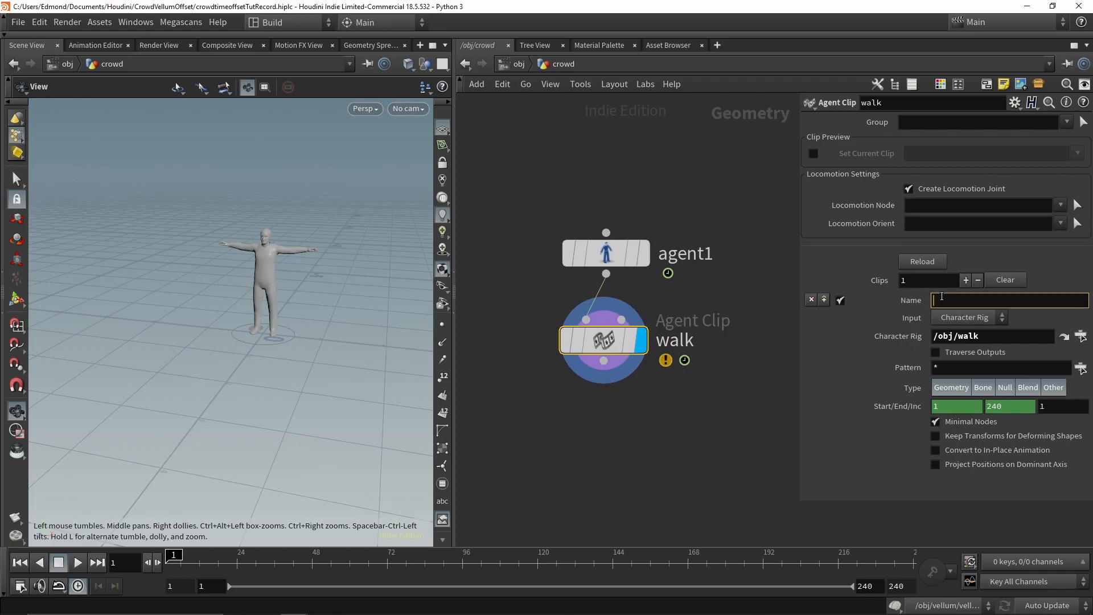
pyautogui.write('$OS')
pyautogui.press('Return')
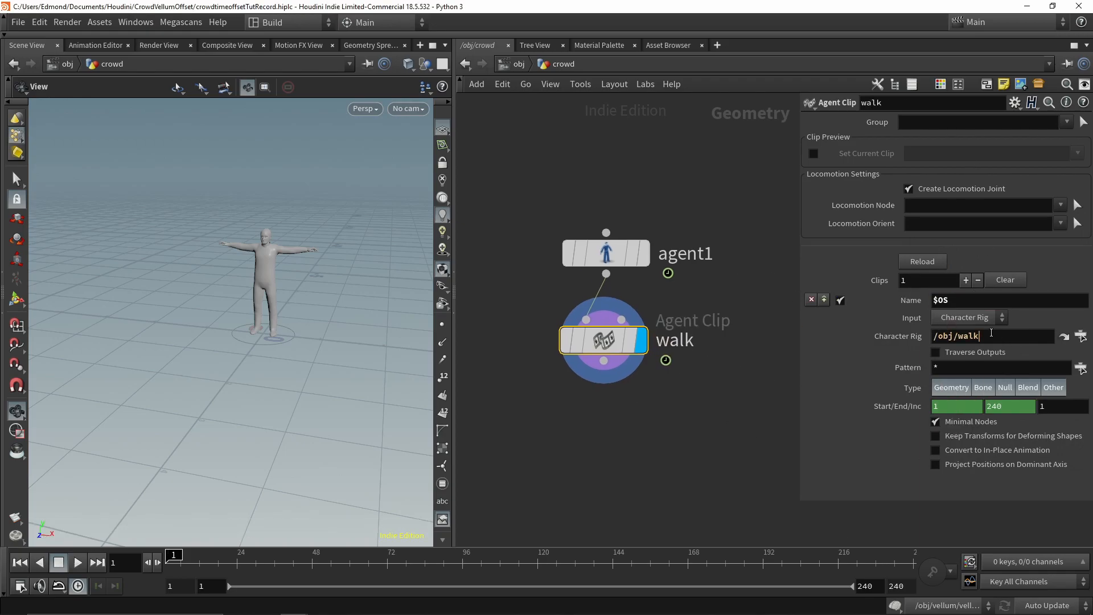
# On the walk clip, enable Set Current Clip as $OS, use rig /obj/$OS, Hips for locomotion node and orient, and convert to in-place animation
pyautogui.click(814, 153)
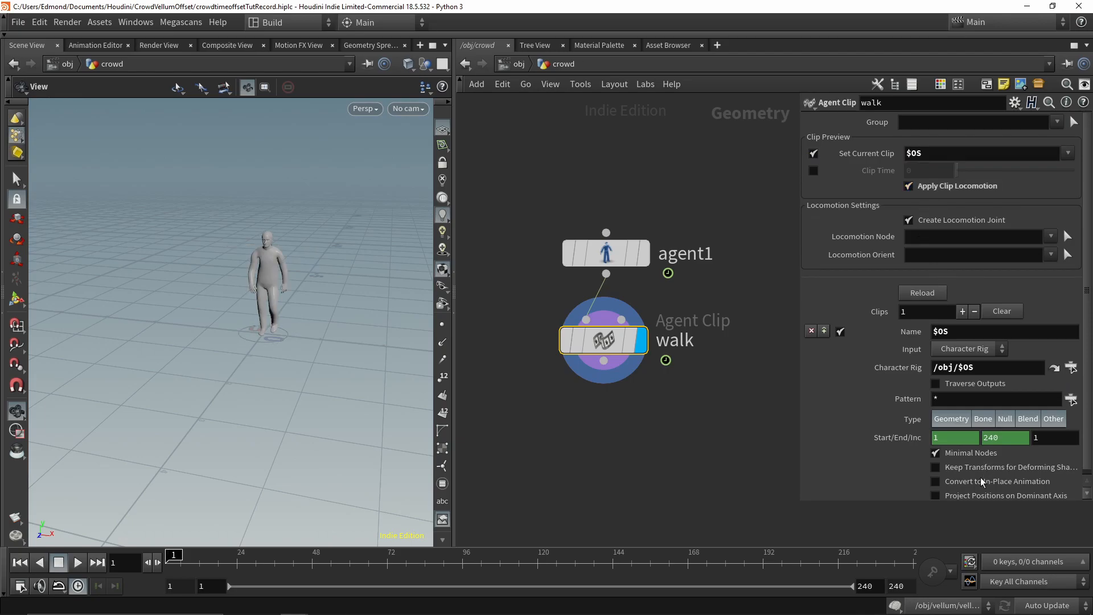
pyautogui.click(1051, 236)
pyautogui.click(1039, 265)
pyautogui.click(1051, 254)
pyautogui.click(1041, 284)
# Duplicate the walk clip node below it as run, and turn off Set Current Clip on both clip nodes
pyautogui.moveTo(602, 341); pyautogui.dragTo(593, 310, button='middle')
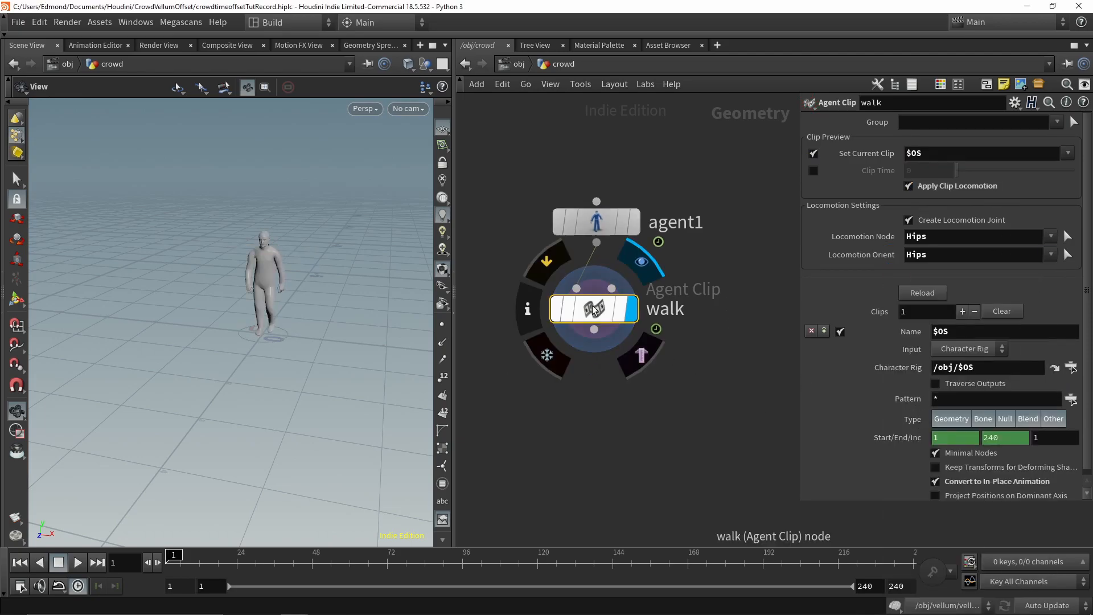
pyautogui.keyDown('alt'); pyautogui.moveTo(592, 310); pyautogui.dragTo(592, 409); pyautogui.keyUp('alt')
pyautogui.write('run')
pyautogui.press('Return')
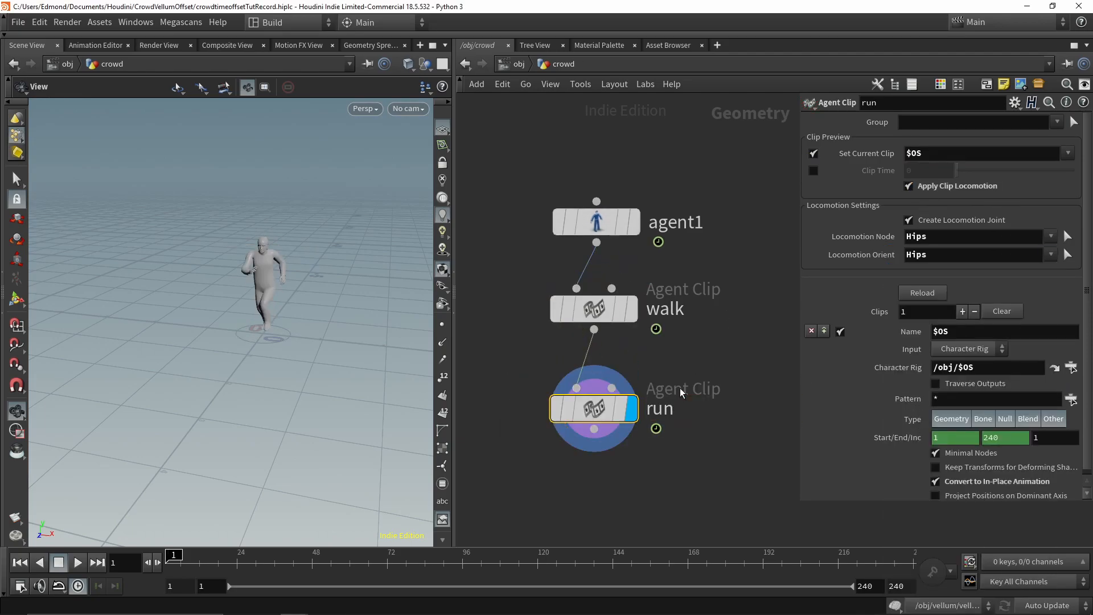
pyautogui.moveTo(737, 268); pyautogui.dragTo(571, 445)
pyautogui.click(815, 156)
# Add a Crowd Source below the run clip, display it, and set its initial velocity Z to 0
pyautogui.moveTo(615, 484); pyautogui.dragTo(639, 425, button='middle')
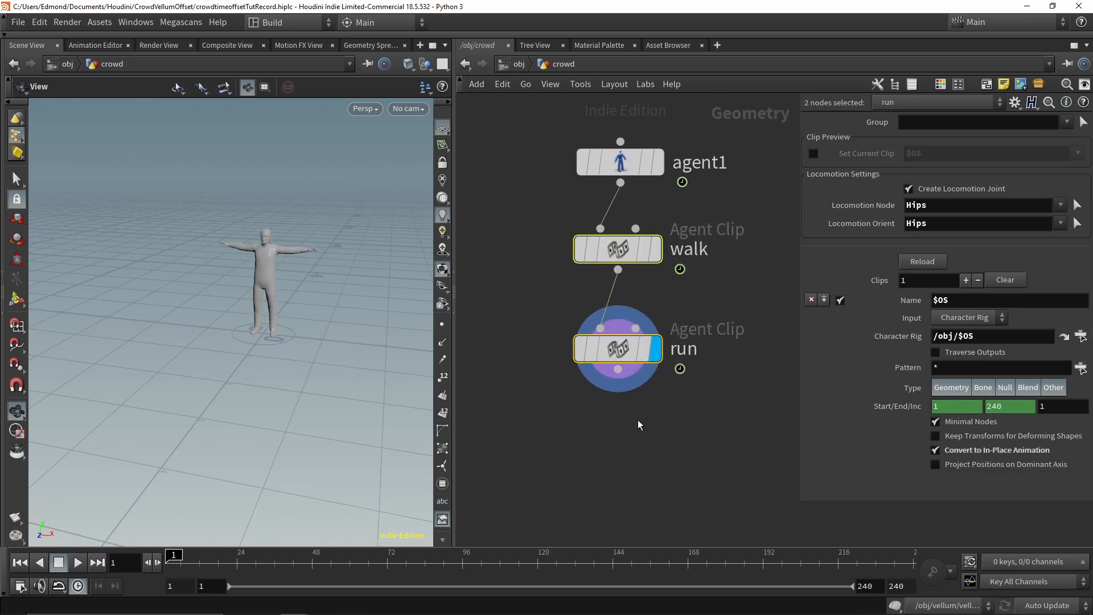
pyautogui.click(618, 422)
pyautogui.press('Tab')
pyautogui.write('crowd sour')
pyautogui.press('Return')
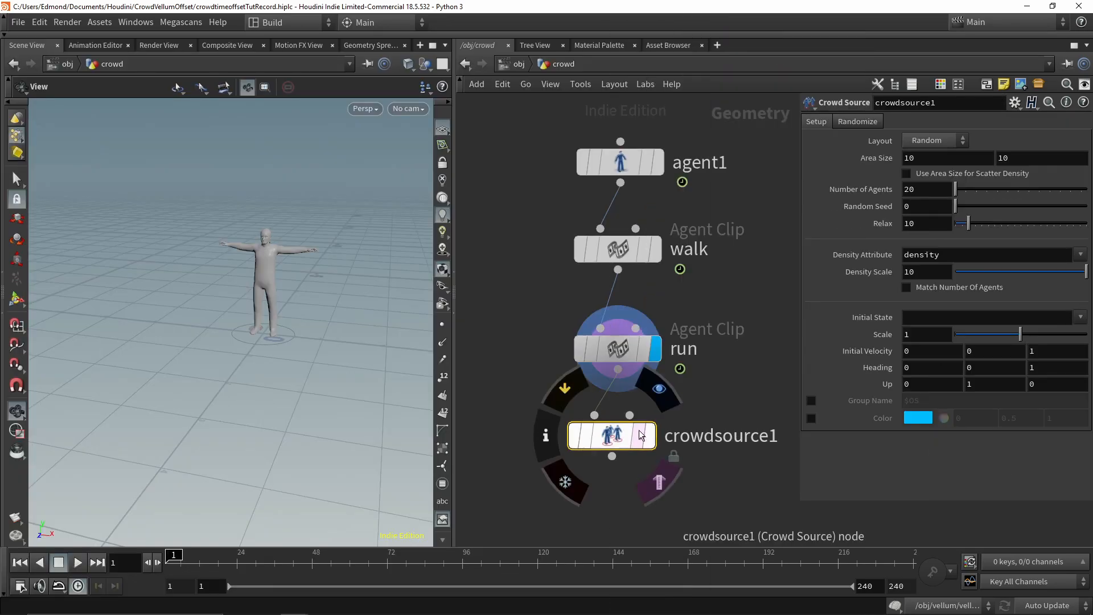
pyautogui.click(618, 440)
# Add a DOP Network fed by the Crowd Source and display it
pyautogui.moveTo(564, 494); pyautogui.dragTo(548, 373, button='middle')
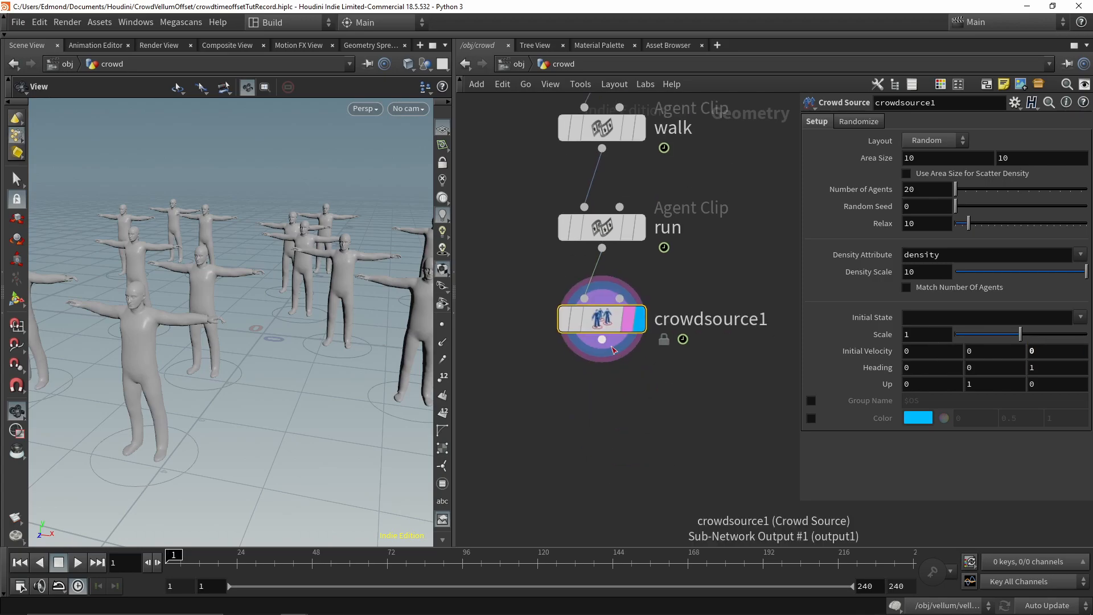
pyautogui.click(602, 340)
pyautogui.press('Tab')
pyautogui.write('dopn')
pyautogui.press('Return')
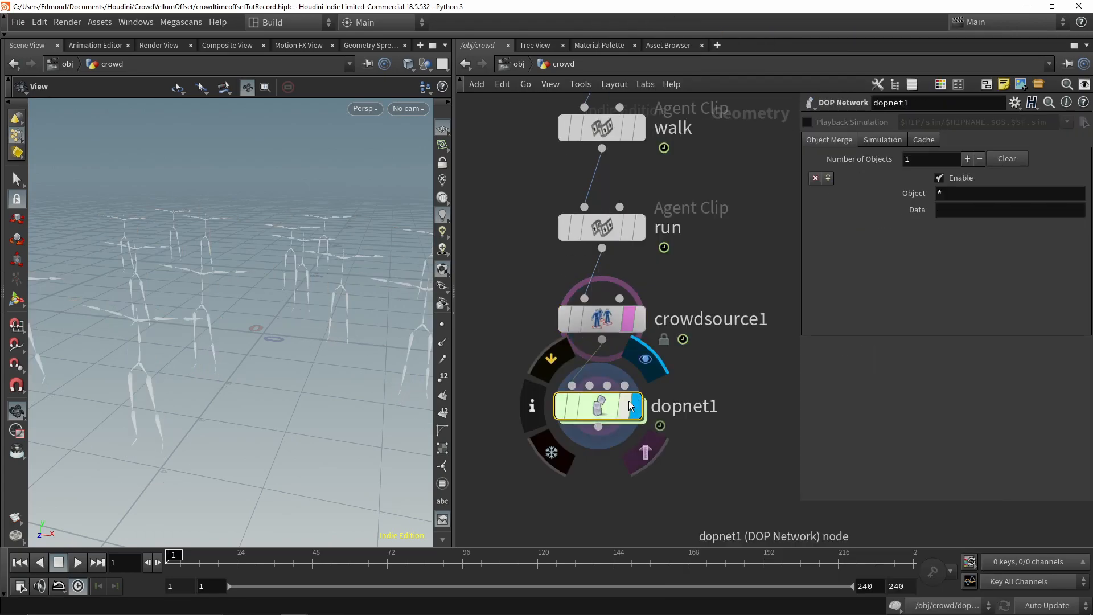
# Inside the DOP network, add a Crowd Solver and connect it to the output node
pyautogui.doubleClick(599, 406)
pyautogui.press('Tab')
pyautogui.moveTo(621, 316)
pyautogui.write('crowd sol')
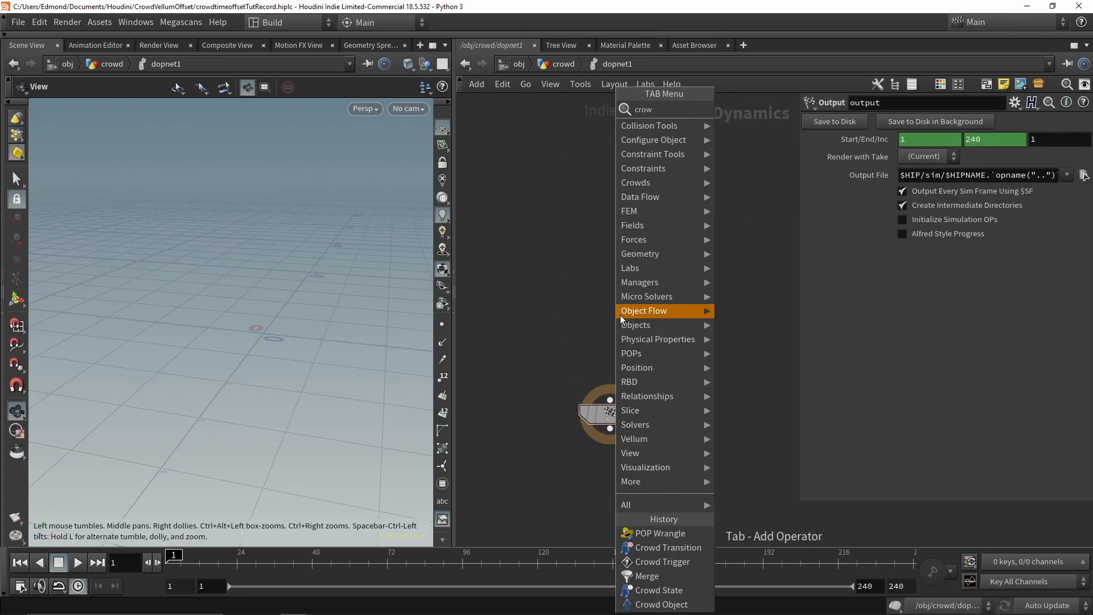
pyautogui.press('Return')
pyautogui.click(613, 340)
pyautogui.moveTo(610, 346); pyautogui.dragTo(610, 400)
# Add a Crowd Object wired to the solver's first input, with First Context Geometry as its initial geometry source
pyautogui.moveTo(537, 332); pyautogui.dragTo(521, 367, button='middle')
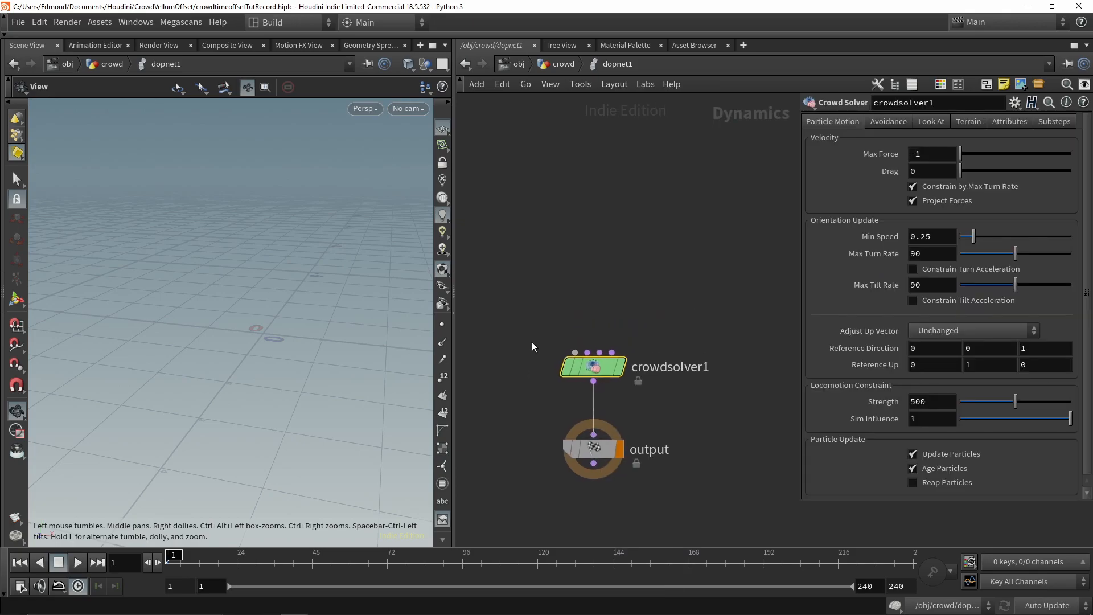
pyautogui.press('Tab')
pyautogui.write('crowd ob')
pyautogui.press('Return')
pyautogui.click(528, 306)
pyautogui.moveTo(528, 306); pyautogui.dragTo(575, 352)
pyautogui.click(954, 246)
pyautogui.click(958, 262)
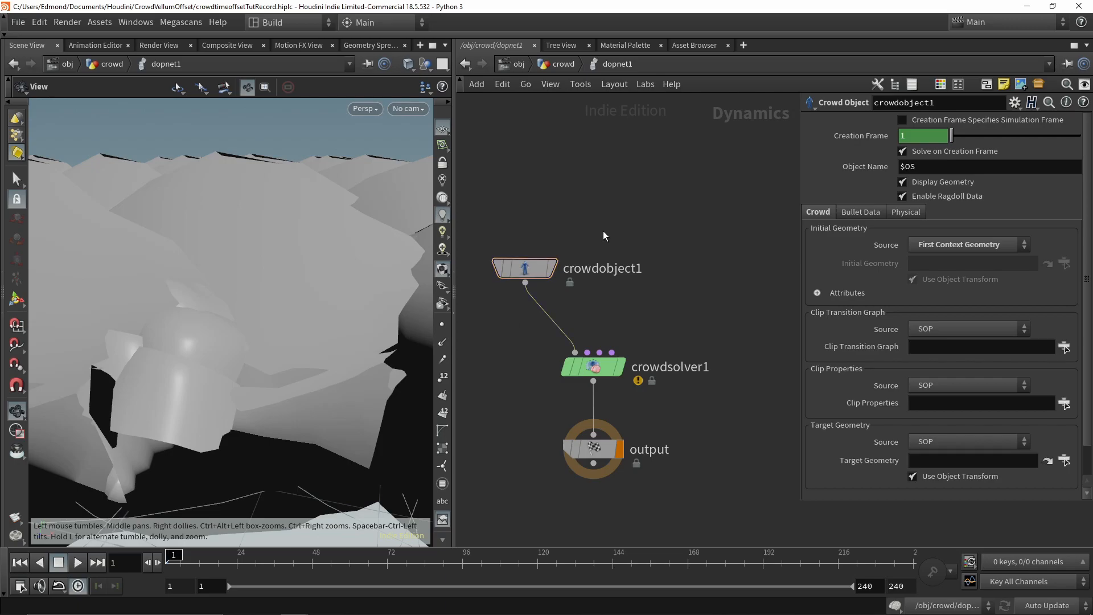
# Add a Crowd State named rest and wire it to the crowd solver's third input
pyautogui.press('Tab')
pyautogui.write('crowd st')
pyautogui.press('Return')
pyautogui.click(603, 210)
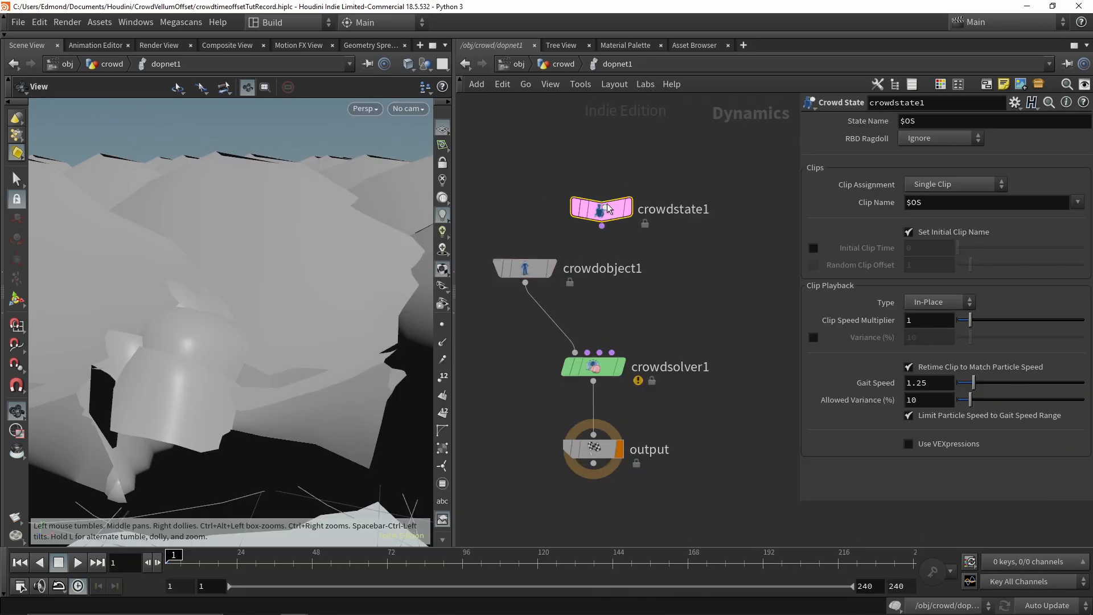
pyautogui.doubleClick(701, 207)
pyautogui.moveTo(607, 346); pyautogui.dragTo(600, 352)
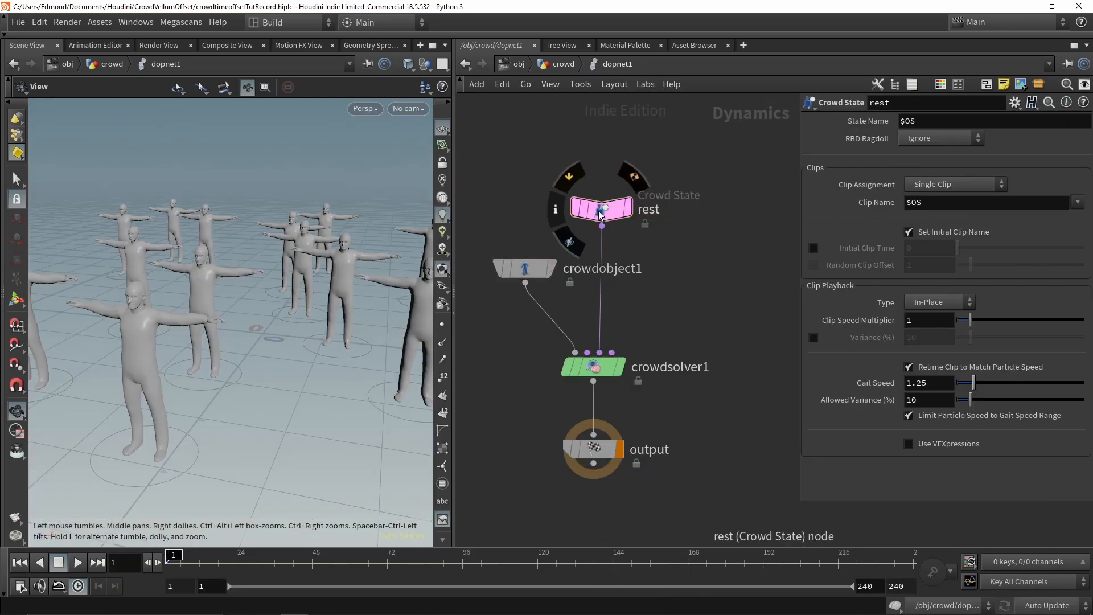
# Insert a Merge node between the rest state and the crowd solver
pyautogui.moveTo(601, 210); pyautogui.dragTo(583, 190)
pyautogui.press('Tab')
pyautogui.write('mer')
pyautogui.press('Return')
pyautogui.click(650, 241)
pyautogui.moveTo(650, 240); pyautogui.dragTo(595, 295)
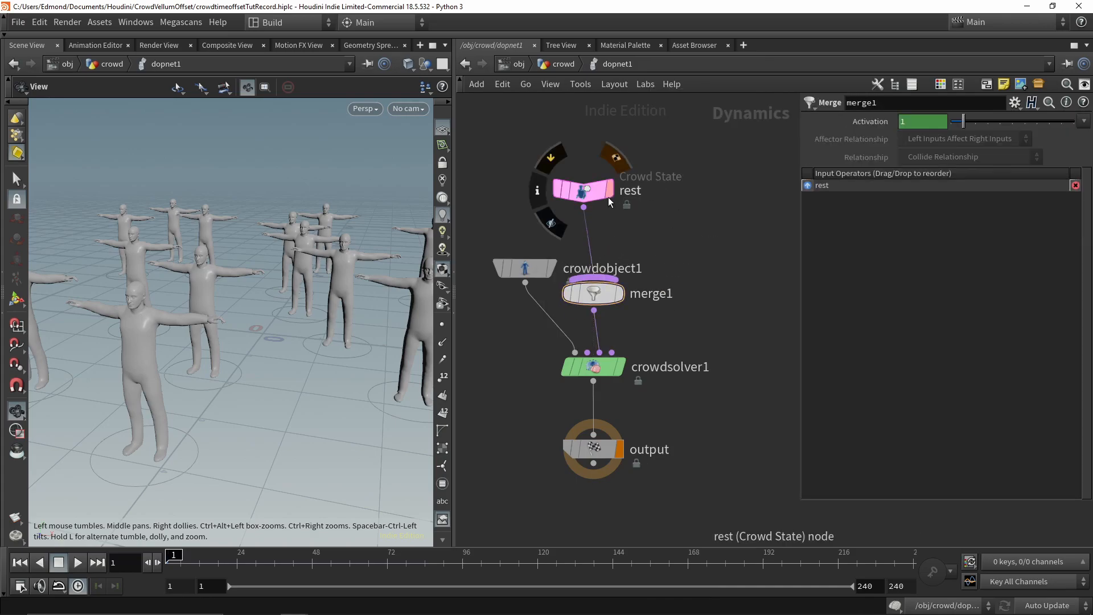
# Duplicate the rest state as move and give it a random distribution of the run and walk clips
pyautogui.moveTo(607, 196); pyautogui.dragTo(582, 159)
pyautogui.keyDown('alt'); pyautogui.moveTo(582, 159); pyautogui.dragTo(654, 186); pyautogui.keyUp('alt')
pyautogui.doubleClick(693, 181)
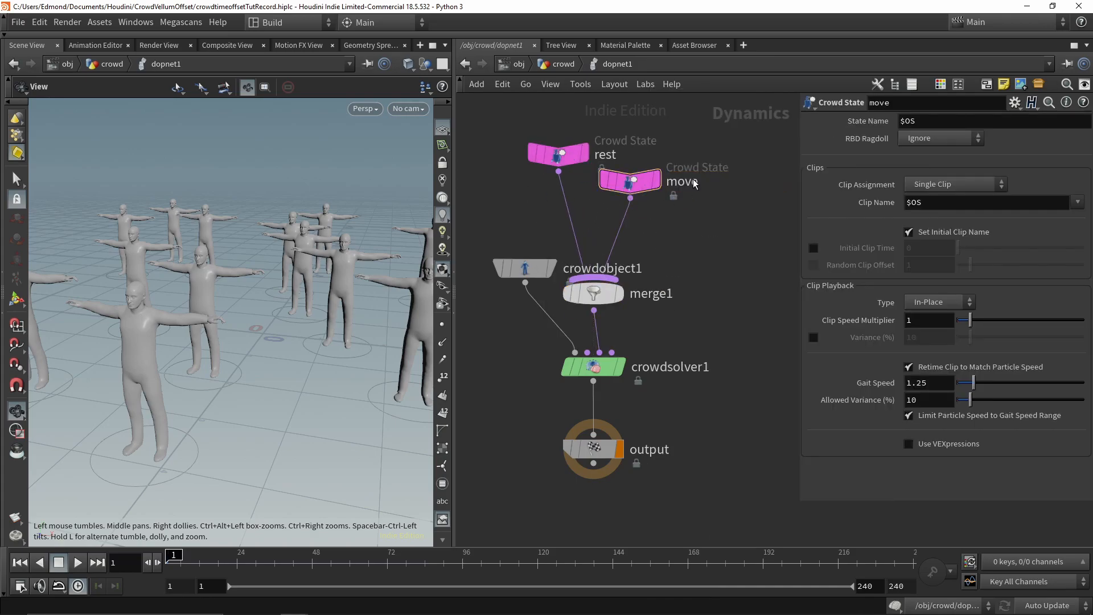
pyautogui.click(944, 227)
pyautogui.click(978, 224)
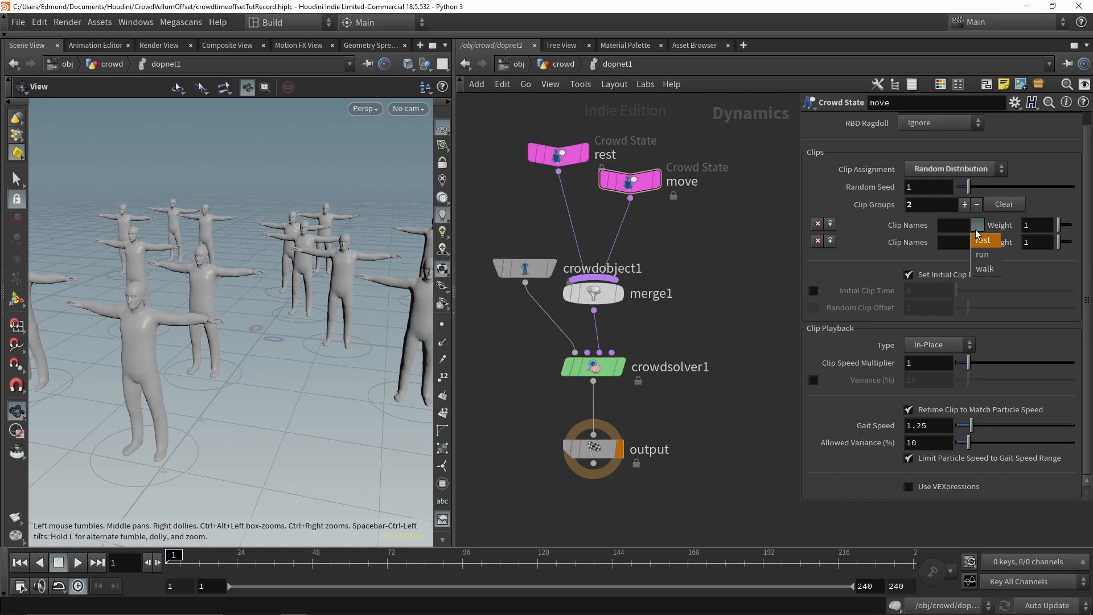
# Add a Crowd Trigger of type Time (Current) in frames, with playback time 0 and random offset 0
pyautogui.press('Tab')
pyautogui.write('crowd trigger')
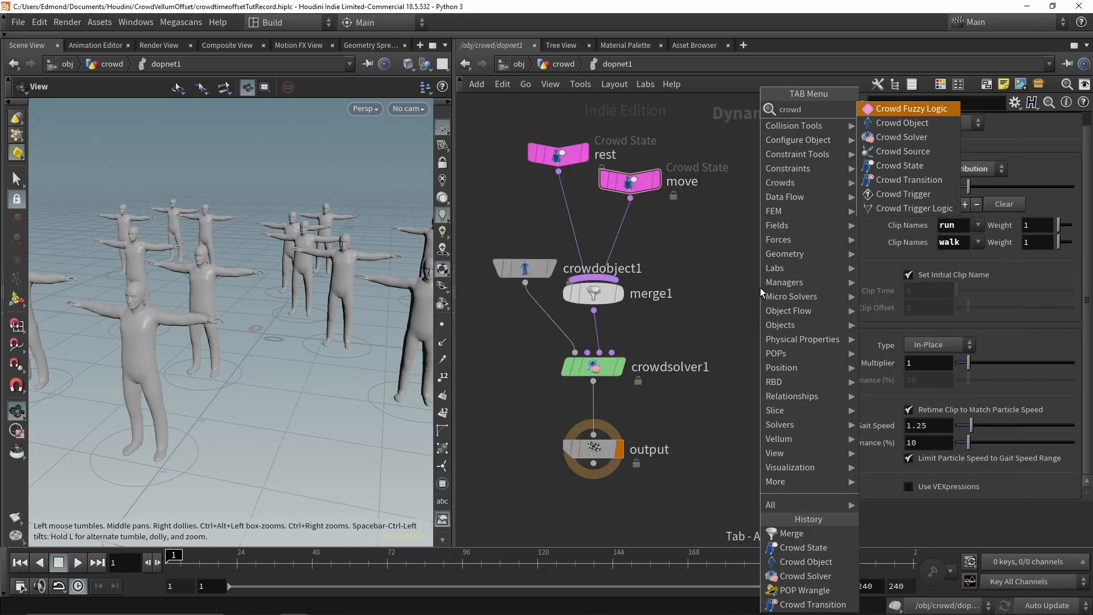
pyautogui.press('Return')
pyautogui.click(742, 268)
pyautogui.click(968, 171)
pyautogui.click(945, 246)
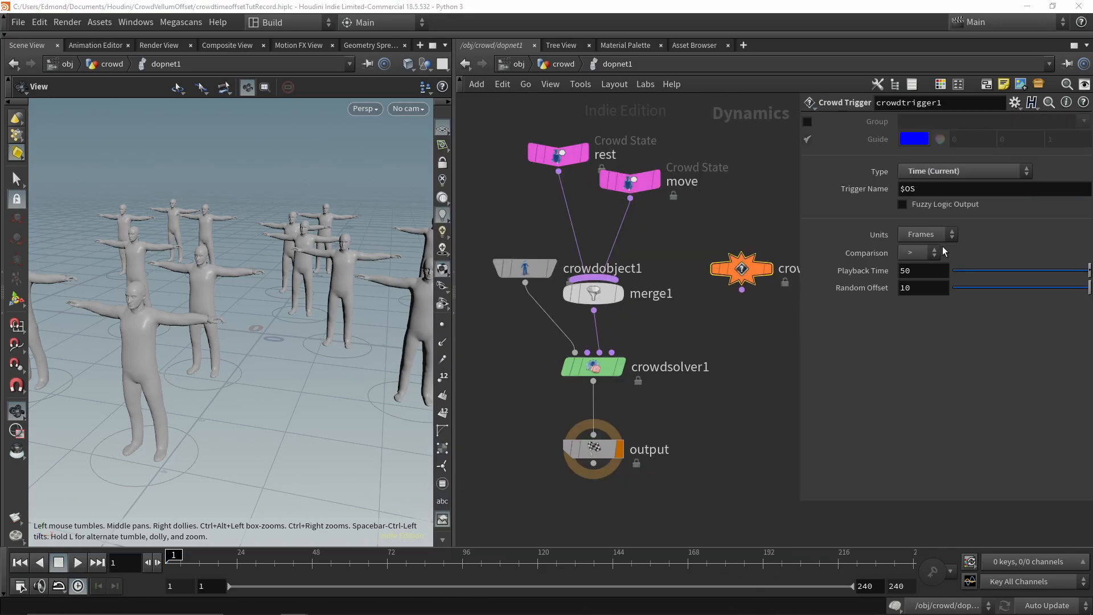
pyautogui.moveTo(755, 277); pyautogui.dragTo(726, 239)
# Add a Crowd Transition from rest to move below the trigger and wire it to the crowd solver's last input
pyautogui.click(713, 252)
pyautogui.press('Tab')
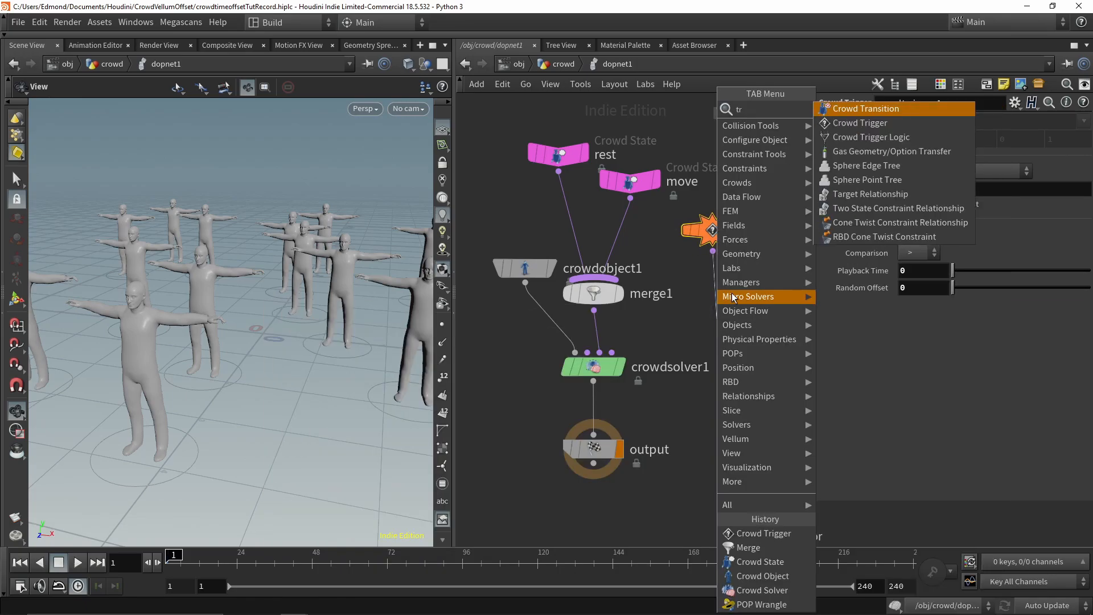
pyautogui.click(837, 104)
pyautogui.press('Tab')
pyautogui.write('move')
pyautogui.moveTo(713, 308); pyautogui.dragTo(624, 371)
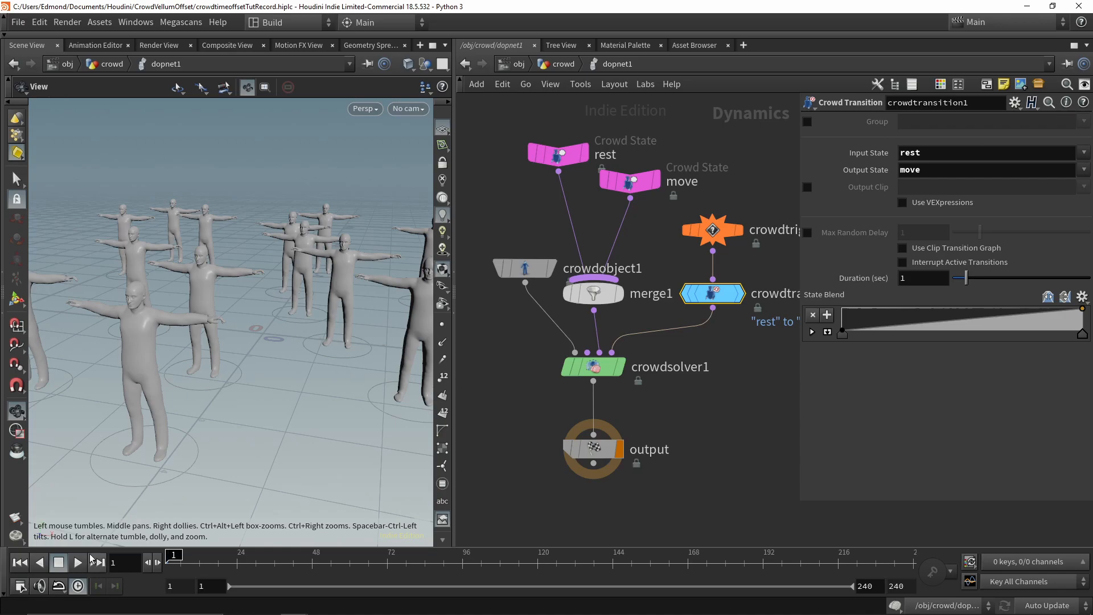
# Set the move state's clip playback type to Locomotive, play the crowd simulation, and return to the first frame
pyautogui.click(78, 563)
pyautogui.click(629, 182)
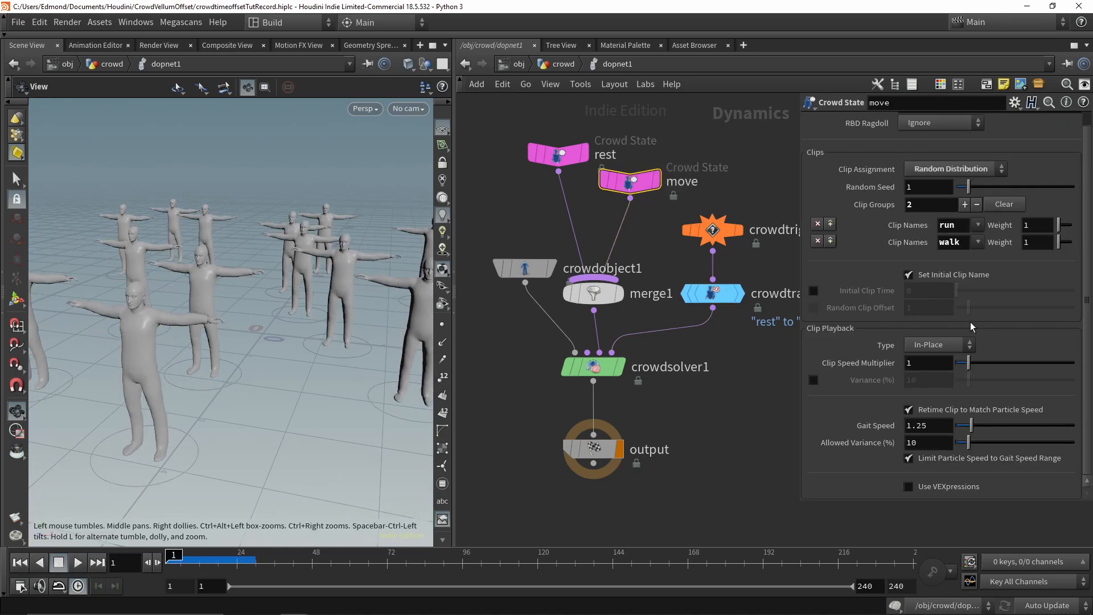
pyautogui.click(74, 564)
pyautogui.click(66, 562)
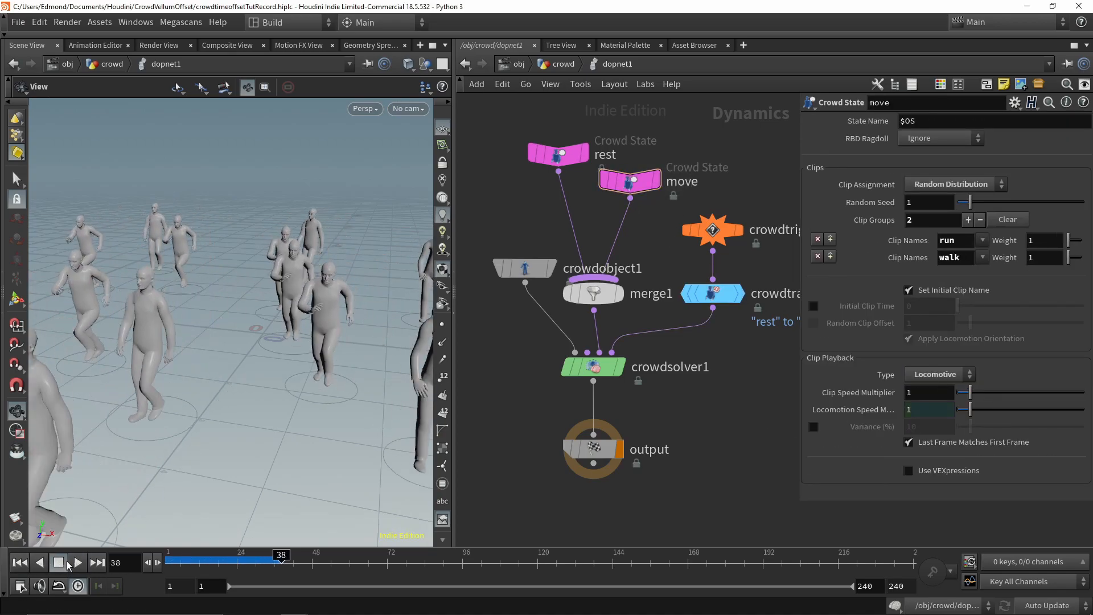
pyautogui.click(21, 562)
# In the crowd object, set the run clip's frame range to 1–17 and review the crowd playback
pyautogui.press('u')
pyautogui.moveTo(643, 138); pyautogui.dragTo(682, 253, button='middle')
pyautogui.click(677, 249)
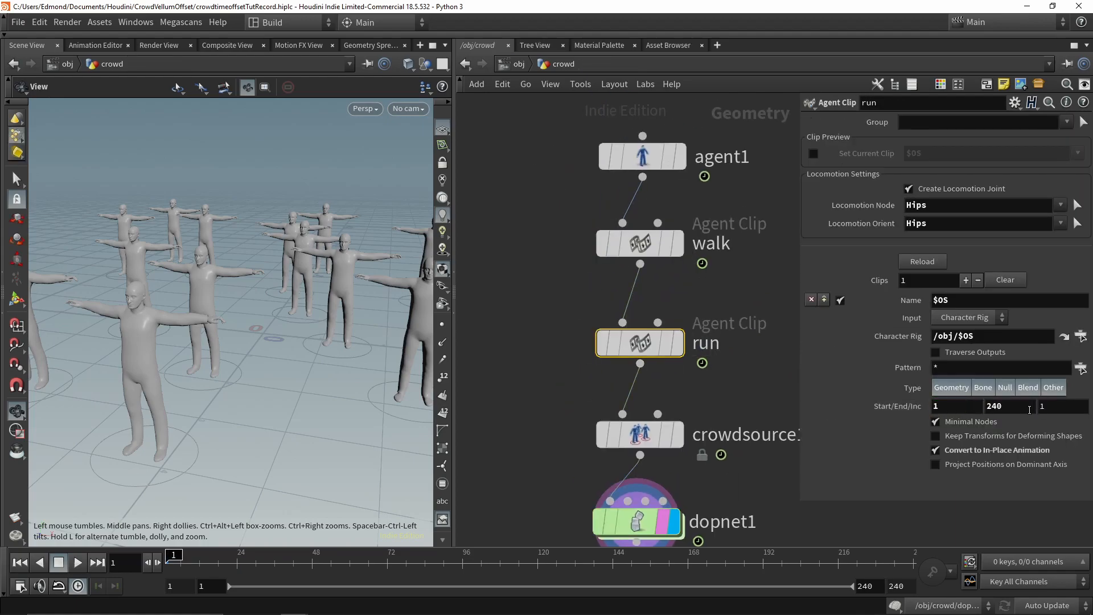
pyautogui.moveTo(792, 462); pyautogui.dragTo(747, 402, button='middle')
pyautogui.click(78, 563)
pyautogui.scroll(-5, 178, 435)
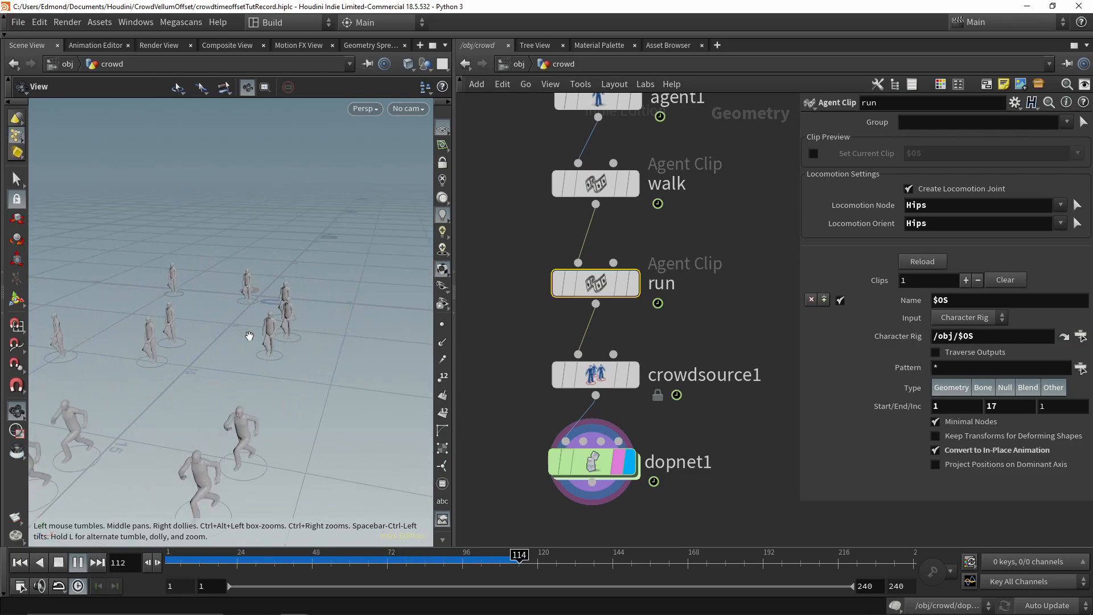
pyautogui.moveTo(252, 560); pyautogui.dragTo(351, 558)
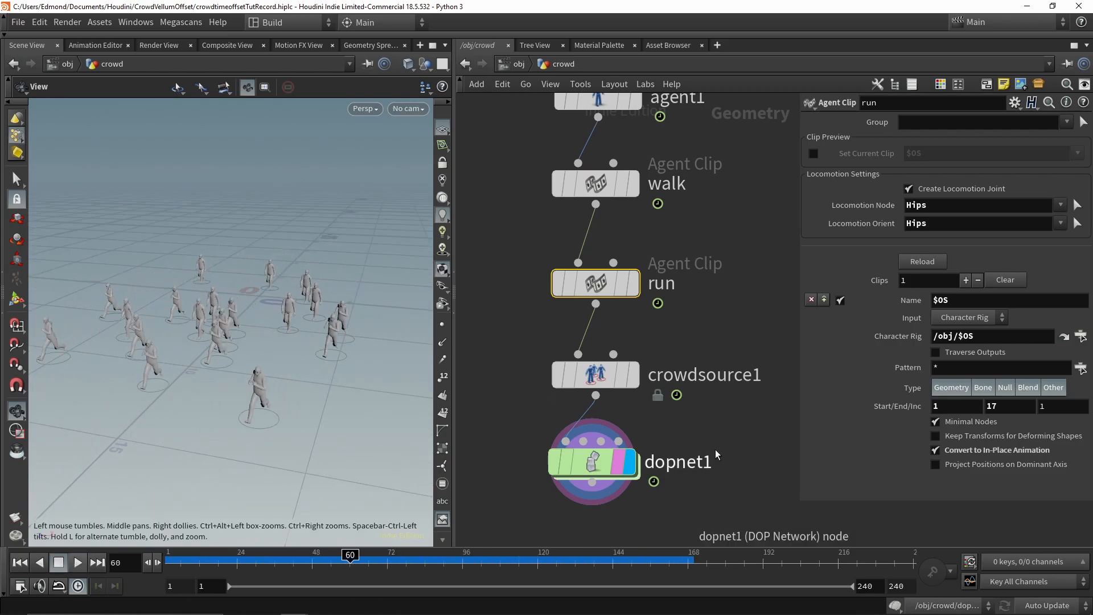
# At object level, set the walk character's clip to SideFX_Male_walk_L_002 and return to the first frame
pyautogui.moveTo(702, 230); pyautogui.dragTo(527, 162)
pyautogui.moveTo(737, 231); pyautogui.dragTo(743, 249, button='middle')
pyautogui.press('u')
pyautogui.click(574, 226)
pyautogui.click(941, 230)
pyautogui.click(959, 257)
pyautogui.click(20, 562)
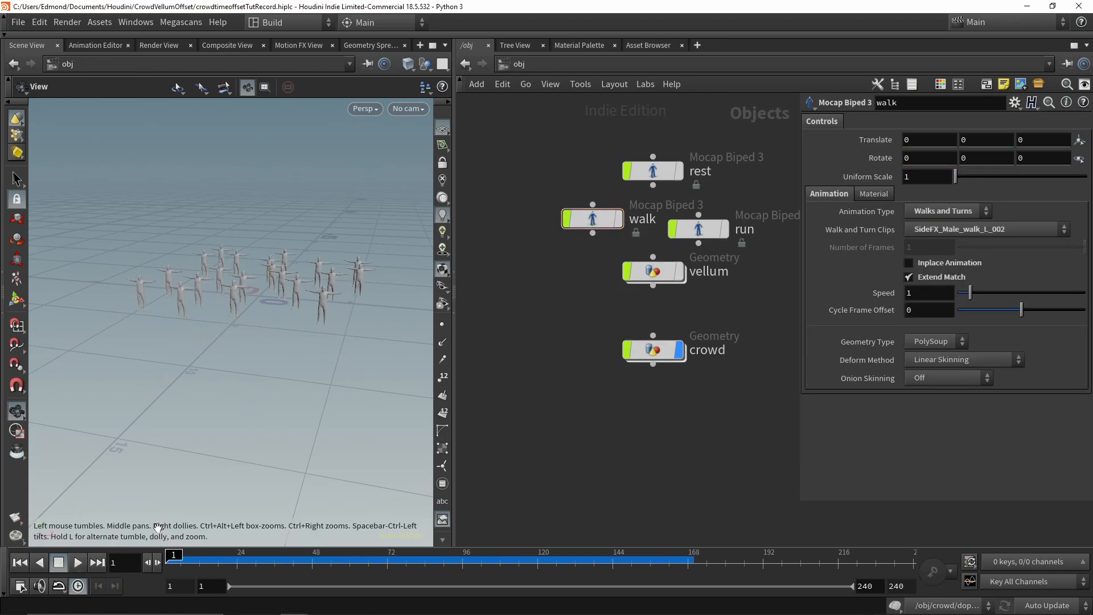
# Inside the crowd object, reload the walk clip with frame range 1–26 and play back the crowd
pyautogui.doubleClick(653, 351)
pyautogui.click(921, 263)
pyautogui.click(78, 563)
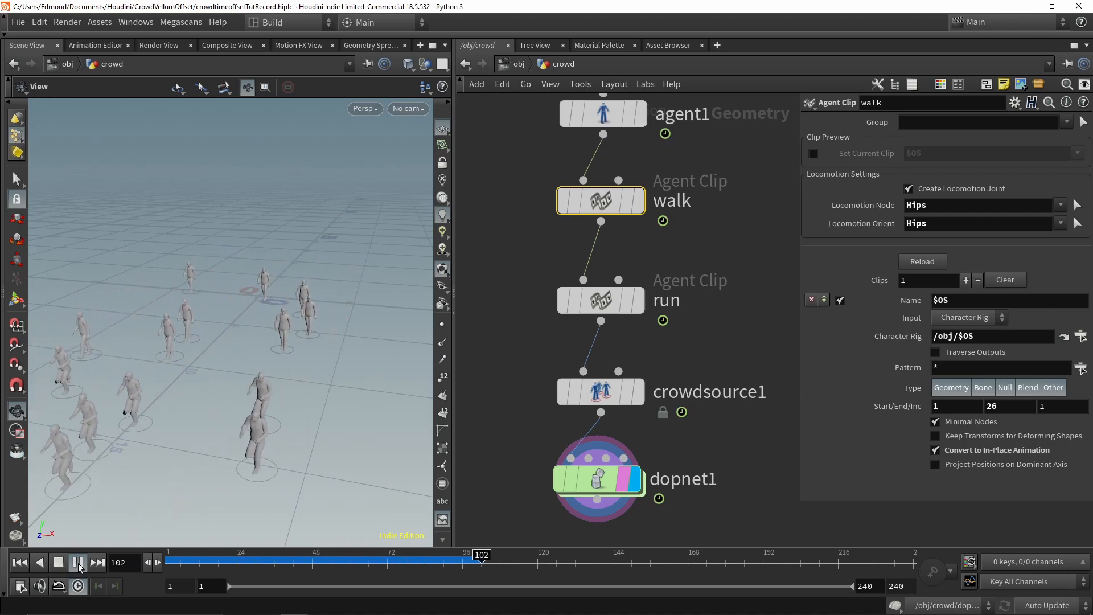
pyautogui.click(59, 562)
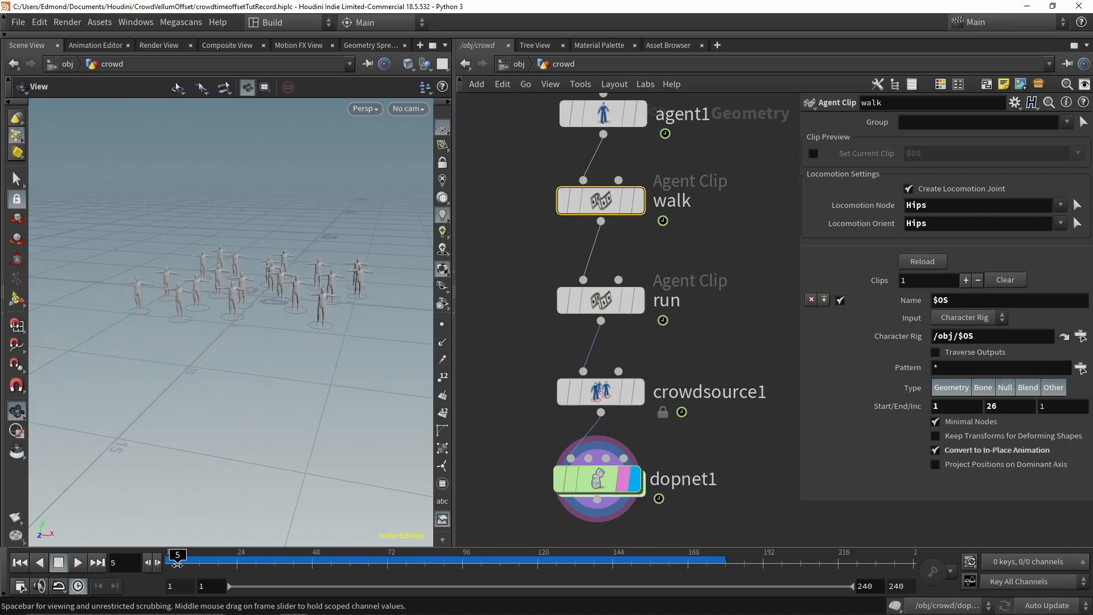
# At object level, duplicate the crowd geometry object and rename the copy vellum_on_crowd
pyautogui.press('u')
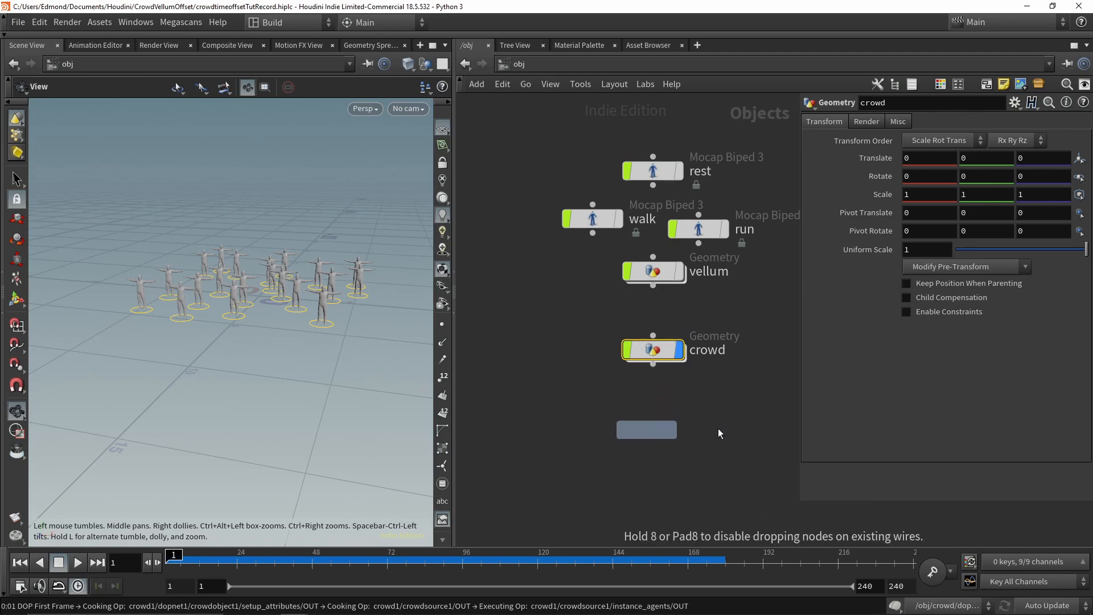
pyautogui.click(719, 428)
pyautogui.doubleClick(653, 435)
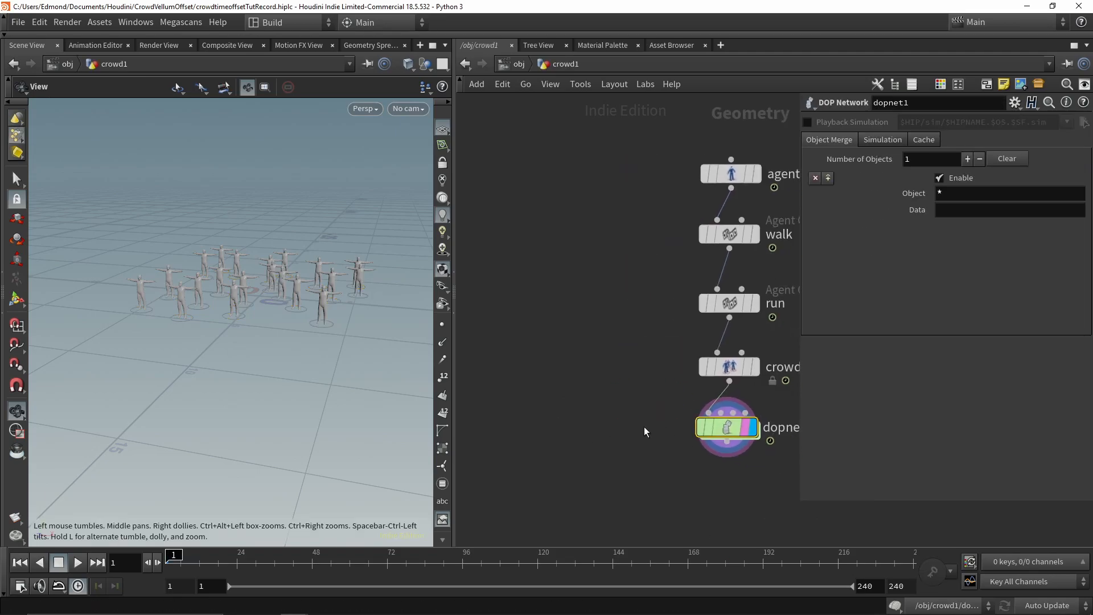
pyautogui.press('u')
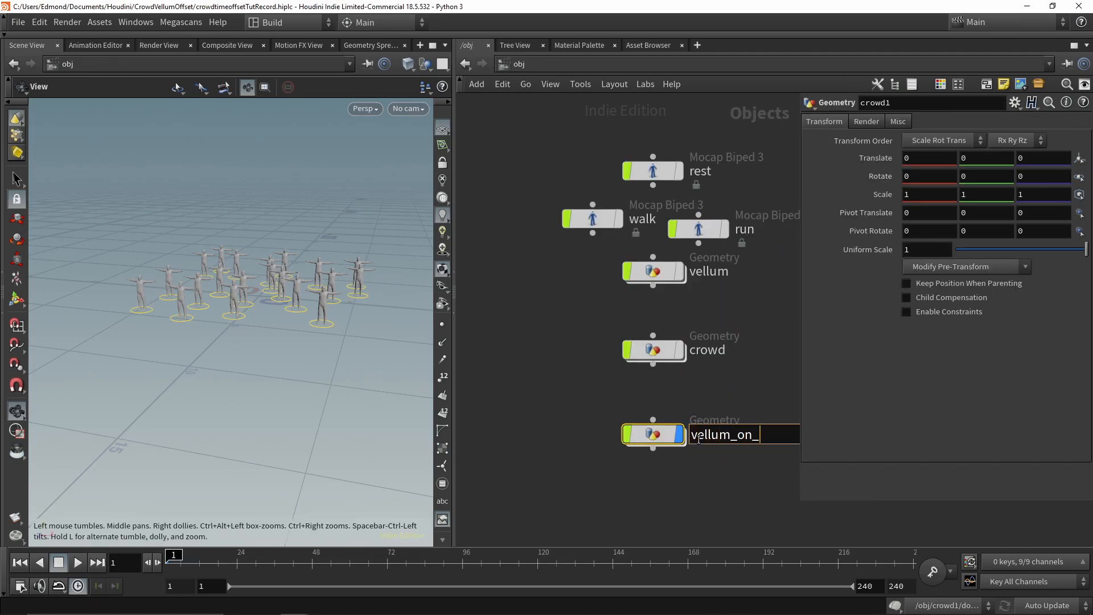
pyautogui.moveTo(730, 467); pyautogui.dragTo(687, 444, button='middle')
# Copy the Out node inside the vellum object, and go inside the vellum_on_crowd object
pyautogui.doubleClick(625, 252)
pyautogui.hotkey('ctrl', 'c')
pyautogui.press('u')
pyautogui.doubleClick(610, 412)
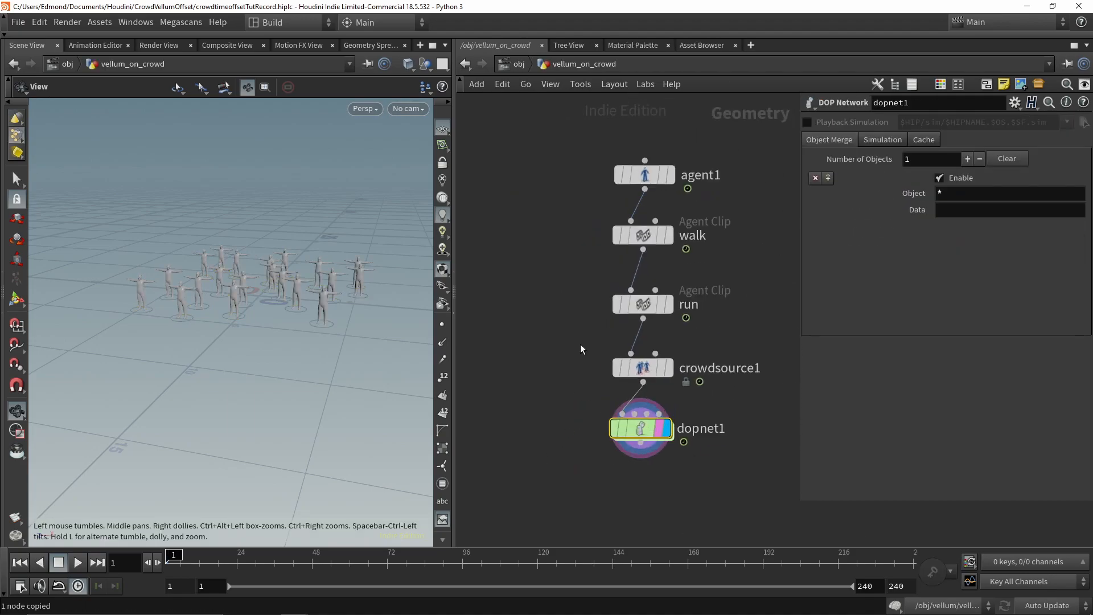
# Insert an Agent Layer node between the run clip and crowdsource1
pyautogui.press('Tab')
pyautogui.write('agent la')
pyautogui.press('Return')
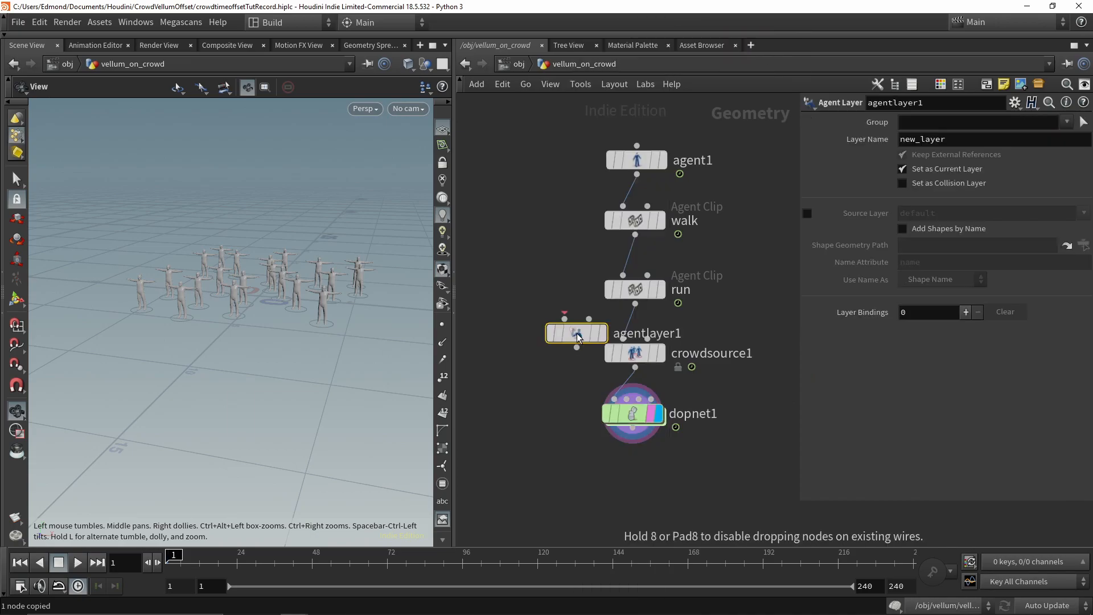
pyautogui.click(635, 348)
# Add one layer binding that adds the shape from SOP path /obj/vellum/Out, with the shape name cloth_shape
pyautogui.click(966, 312)
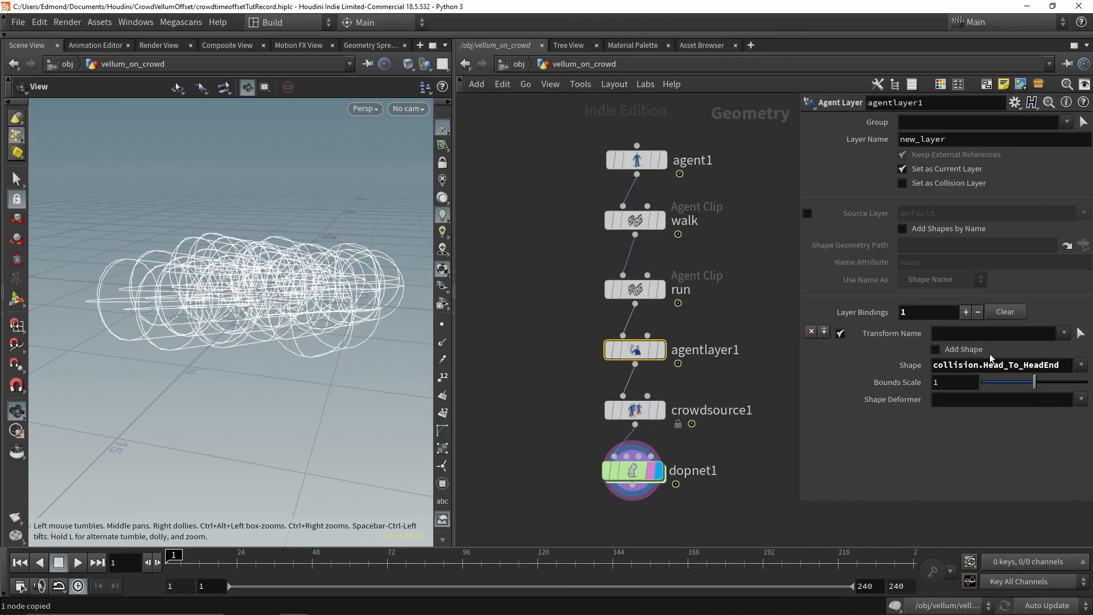
pyautogui.click(935, 350)
pyautogui.click(966, 383)
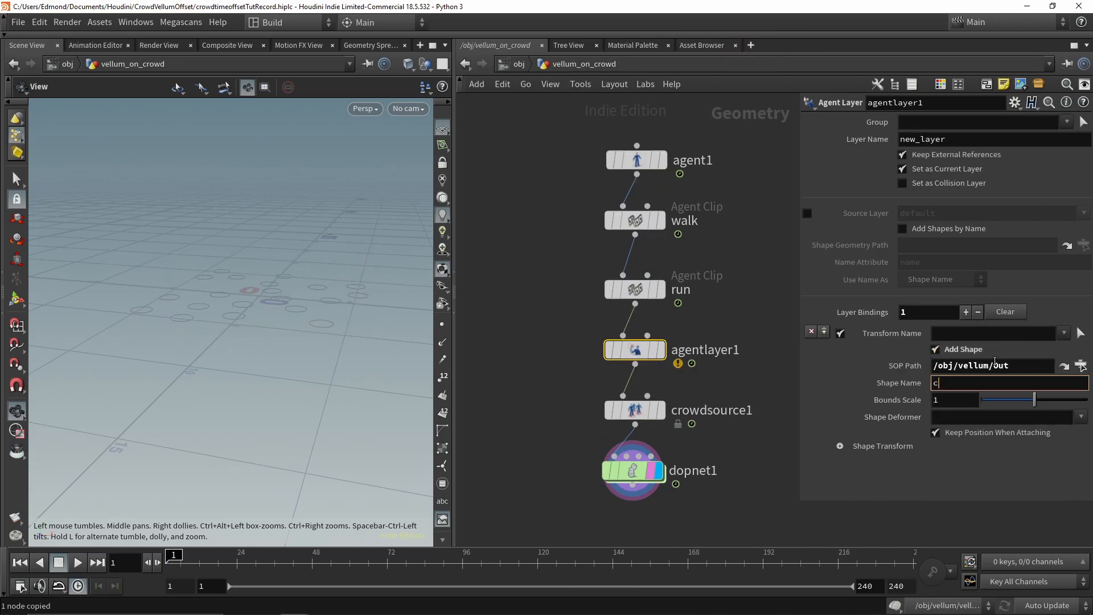
pyautogui.write('cloth_sh')
pyautogui.press('Return')
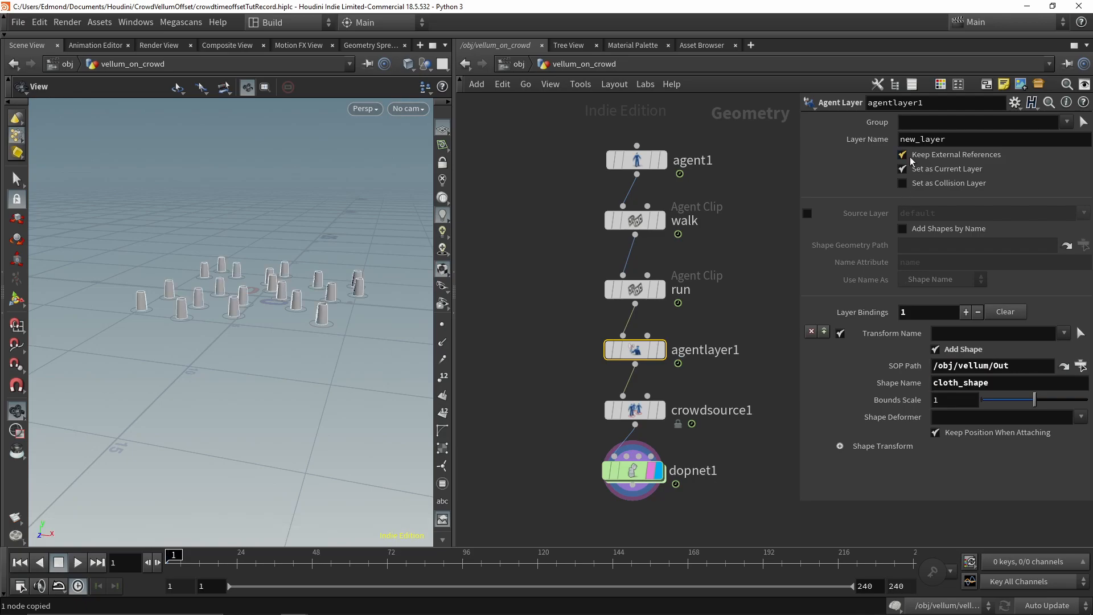
# Name the agent layer vellum_layer, enable the default source layer, and display dopnet1
pyautogui.moveTo(920, 139); pyautogui.dragTo(862, 138)
pyautogui.write('vellum')
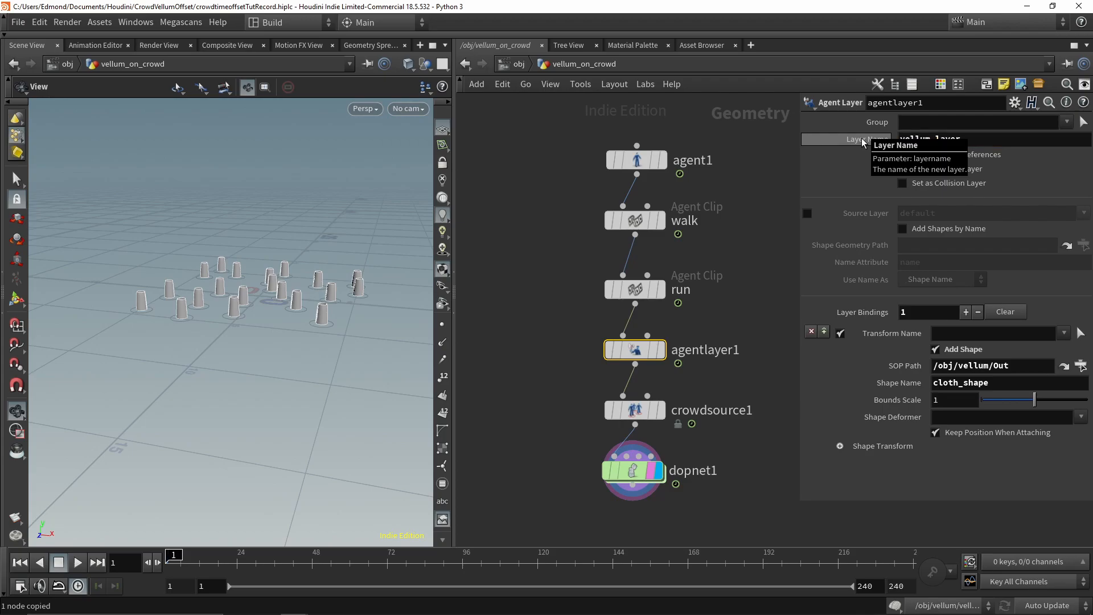
pyautogui.click(808, 214)
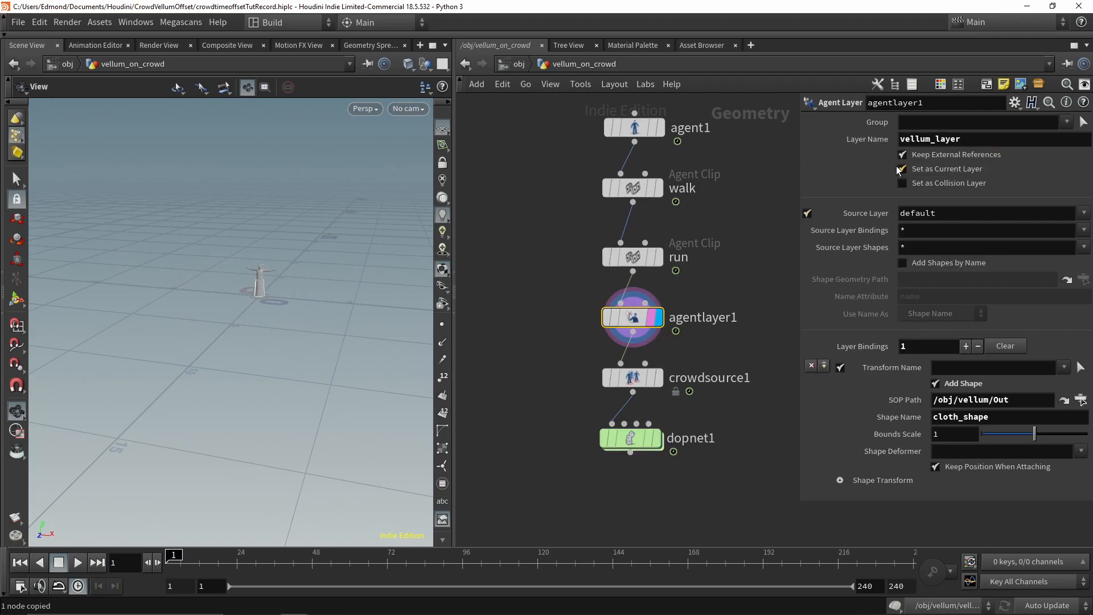
pyautogui.click(650, 380)
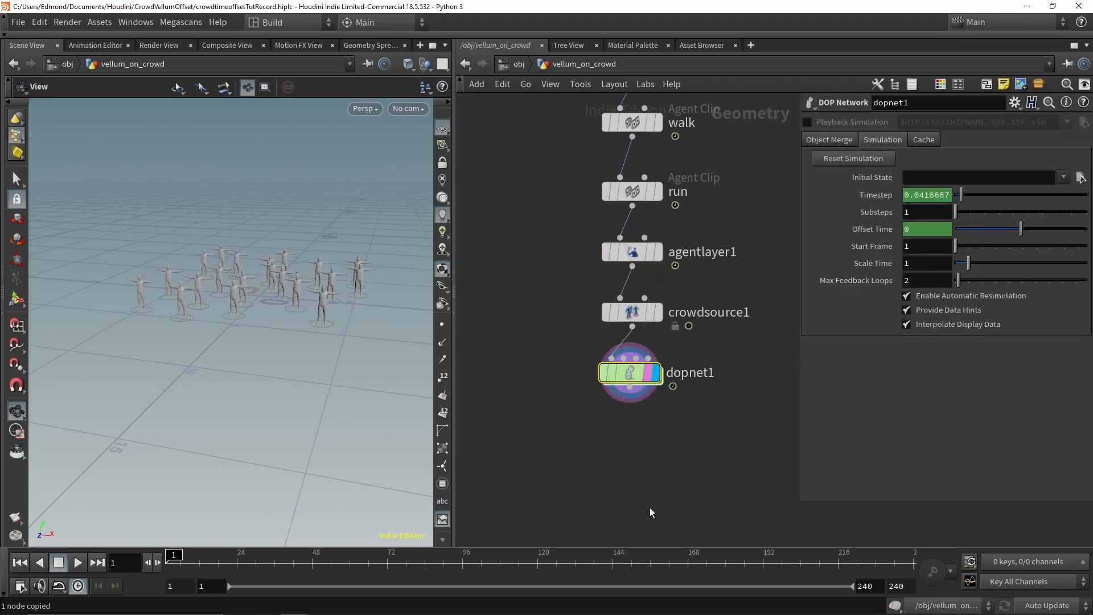
# Add an Agent Edit node after dopnet1 and set its current layer to vellum_layer
pyautogui.press('Tab')
pyautogui.moveTo(651, 387)
pyautogui.write('agent edit')
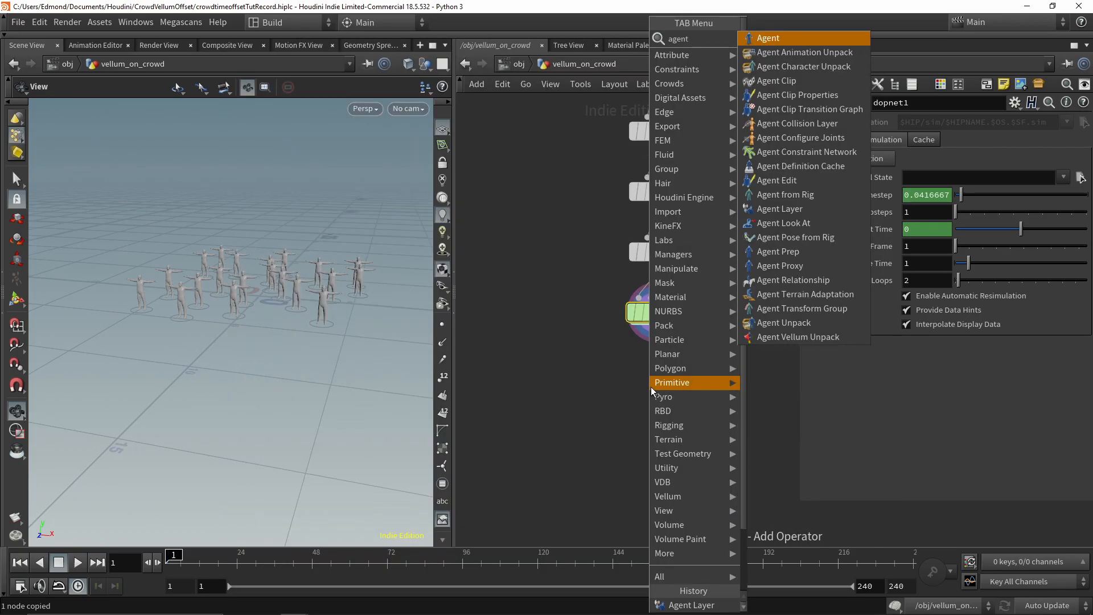
pyautogui.press('Return')
pyautogui.click(565, 373)
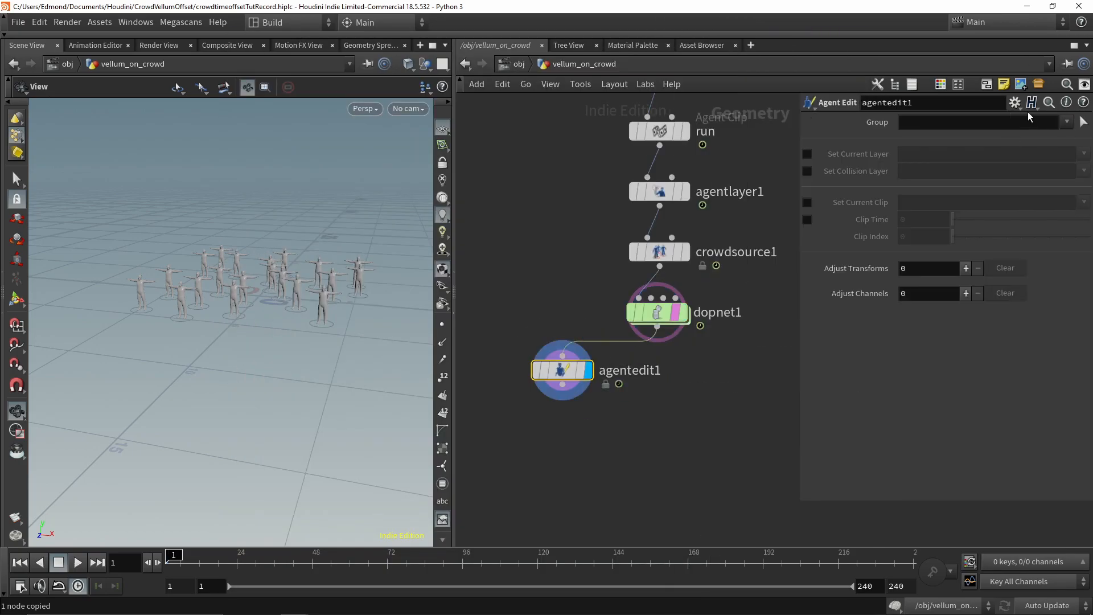
pyautogui.click(807, 154)
pyautogui.click(1084, 154)
pyautogui.click(1059, 195)
# Add an Agent Vellum Unpack node after agentedit1 and display its result
pyautogui.scroll(5, 565, 318)
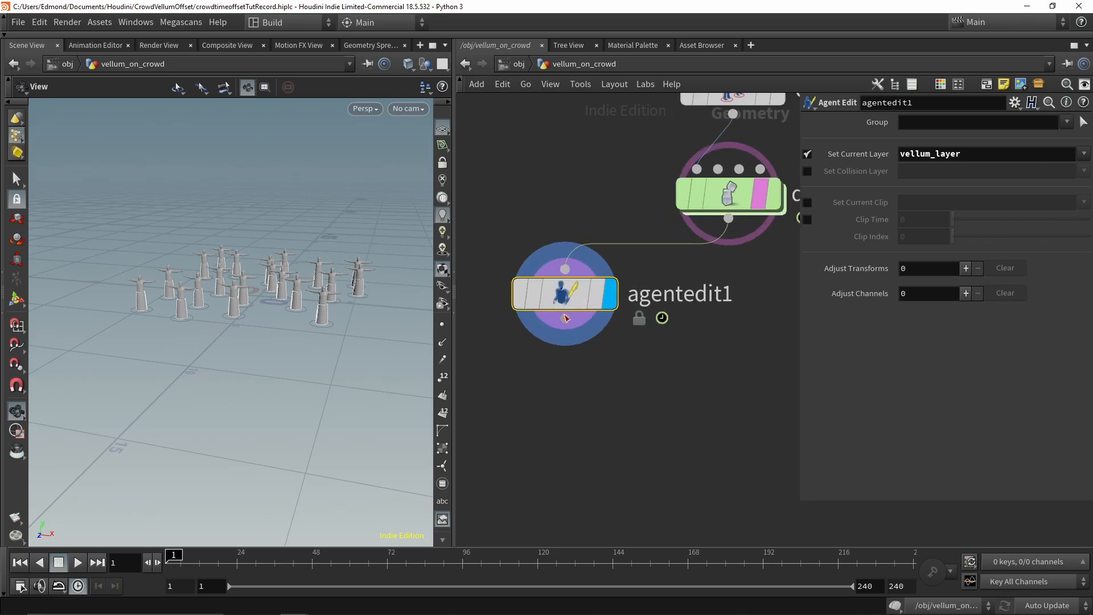
pyautogui.press('Tab')
pyautogui.write('vel ag')
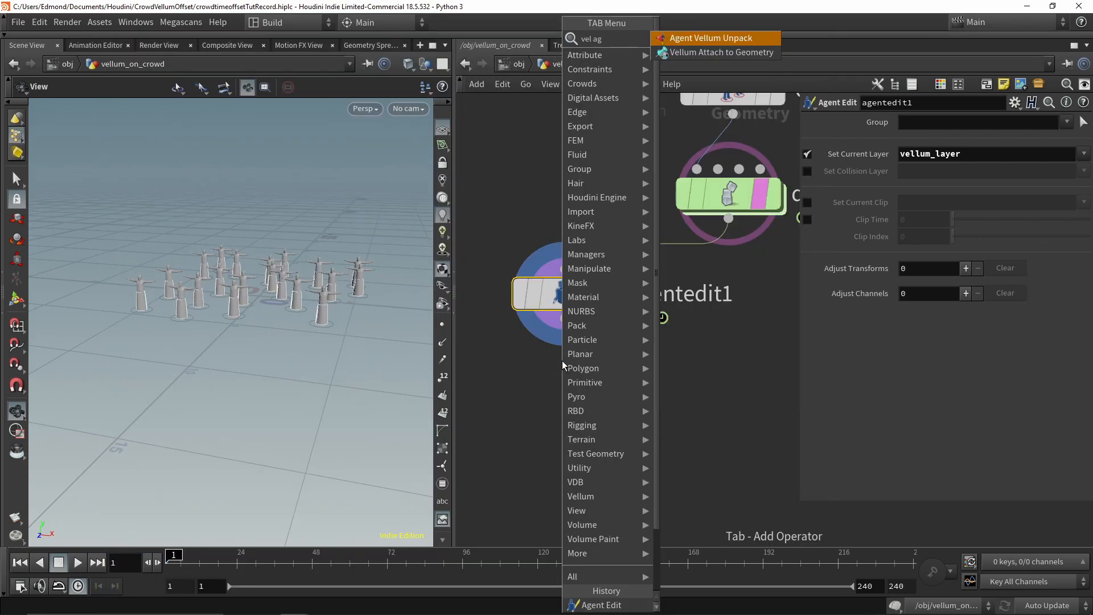
pyautogui.press('Return')
pyautogui.click(562, 367)
pyautogui.click(607, 395)
pyautogui.scroll(-3, 706, 477)
pyautogui.moveTo(732, 476); pyautogui.dragTo(654, 387, button='middle')
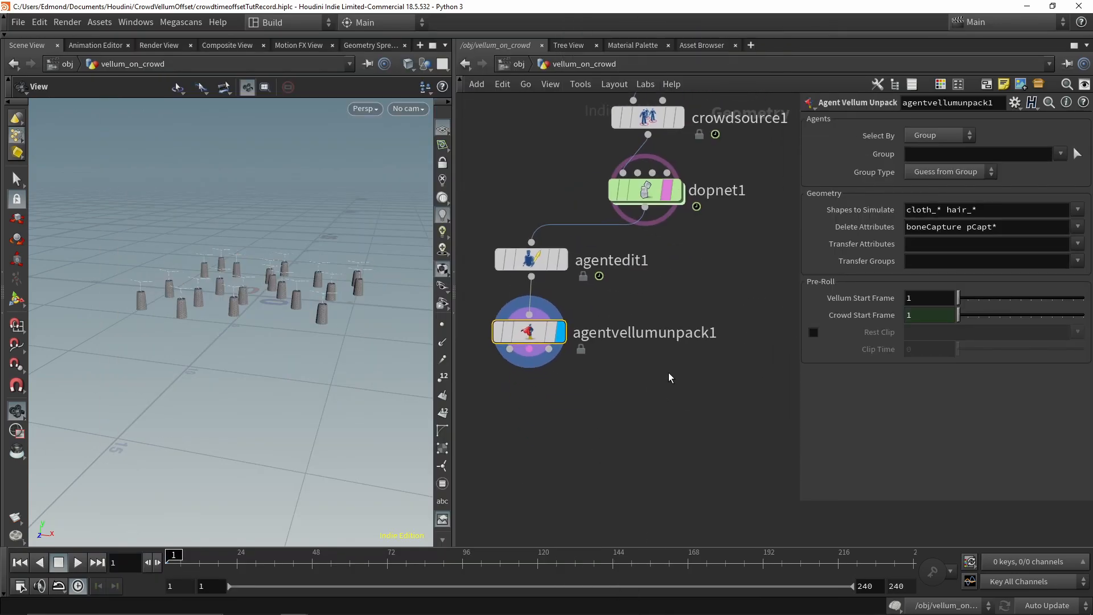
# Wire a displayed Vellum Solver to all three outputs of agentvellumunpack1 and play back the cloth simulation
pyautogui.press('Tab')
pyautogui.write('vel')
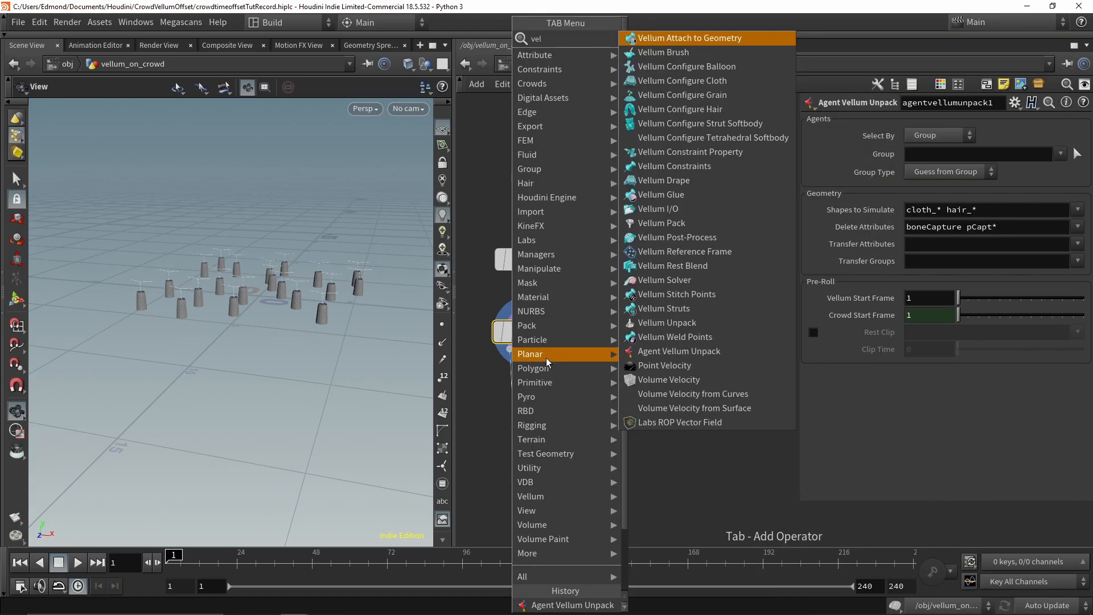
pyautogui.write(' sol')
pyautogui.press('Return')
pyautogui.click(531, 411)
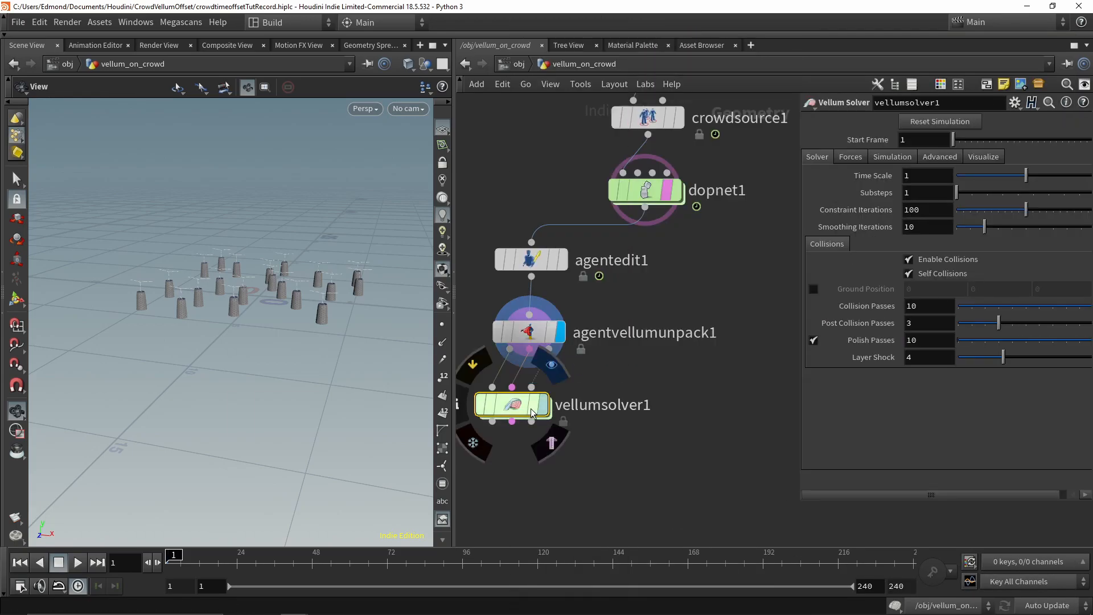
pyautogui.moveTo(532, 412); pyautogui.dragTo(549, 418)
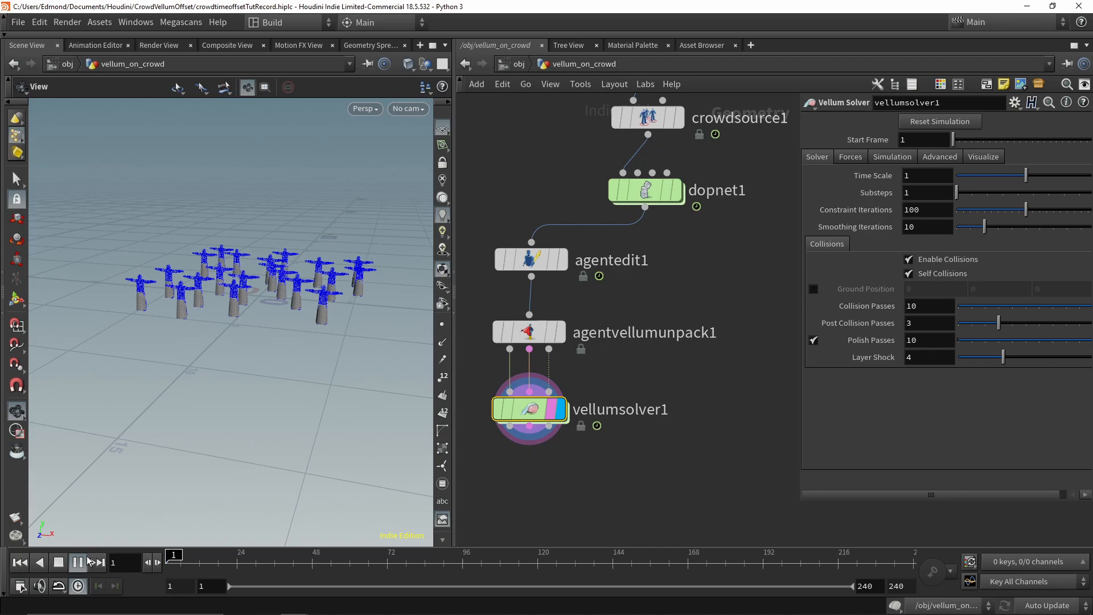
pyautogui.click(59, 562)
pyautogui.moveTo(210, 305); pyautogui.dragTo(267, 336)
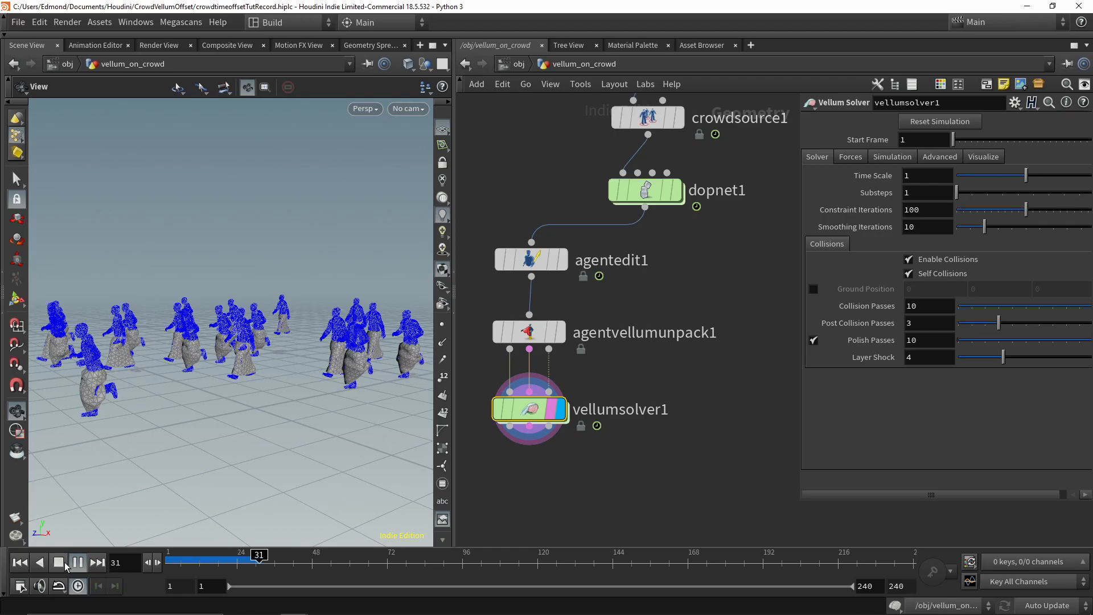
pyautogui.click(64, 562)
# Merge the Vellum Solver's geometry output with dopnet1 in a Merge node and display the merged result
pyautogui.moveTo(634, 441); pyautogui.dragTo(636, 425, button='middle')
pyautogui.click(513, 410)
pyautogui.press('Tab')
pyautogui.write('mer')
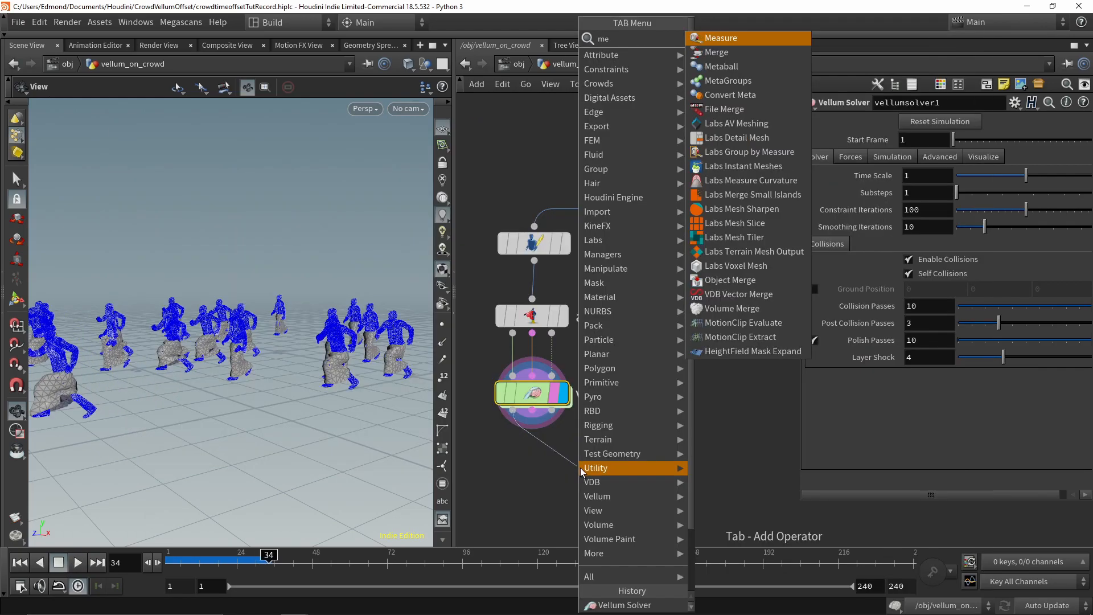
pyautogui.press('Return')
pyautogui.click(585, 477)
pyautogui.moveTo(586, 477); pyautogui.dragTo(609, 488)
pyautogui.moveTo(648, 192); pyautogui.dragTo(611, 470)
pyautogui.click(641, 489)
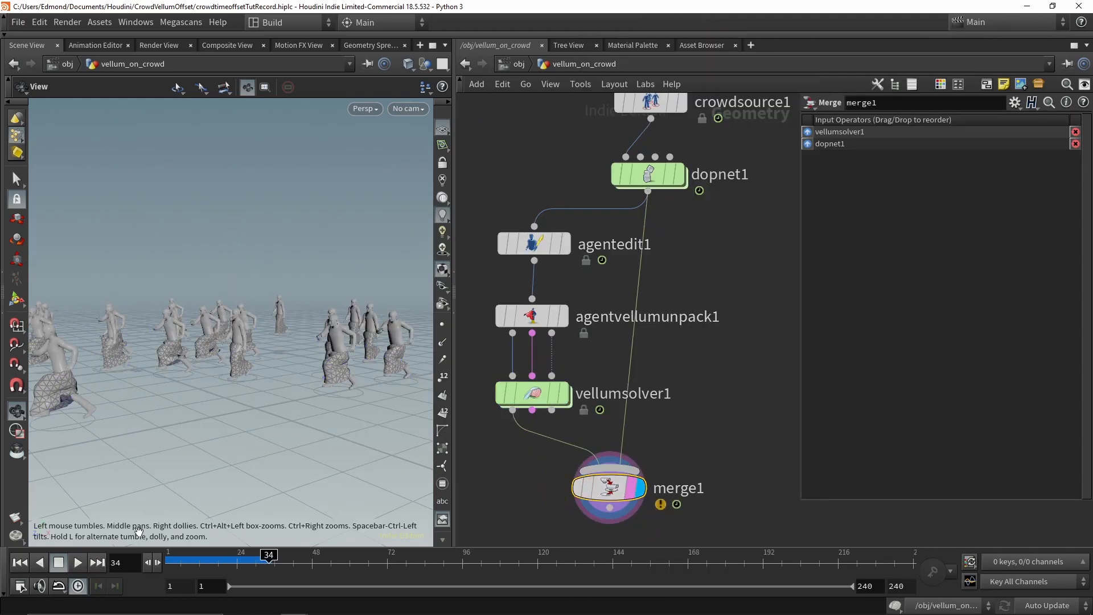
# Play the merged crowd and cloth simulation from the first frame and inspect it in the viewport
pyautogui.click(21, 562)
pyautogui.click(77, 562)
pyautogui.click(62, 563)
pyautogui.moveTo(210, 366); pyautogui.dragTo(268, 374)
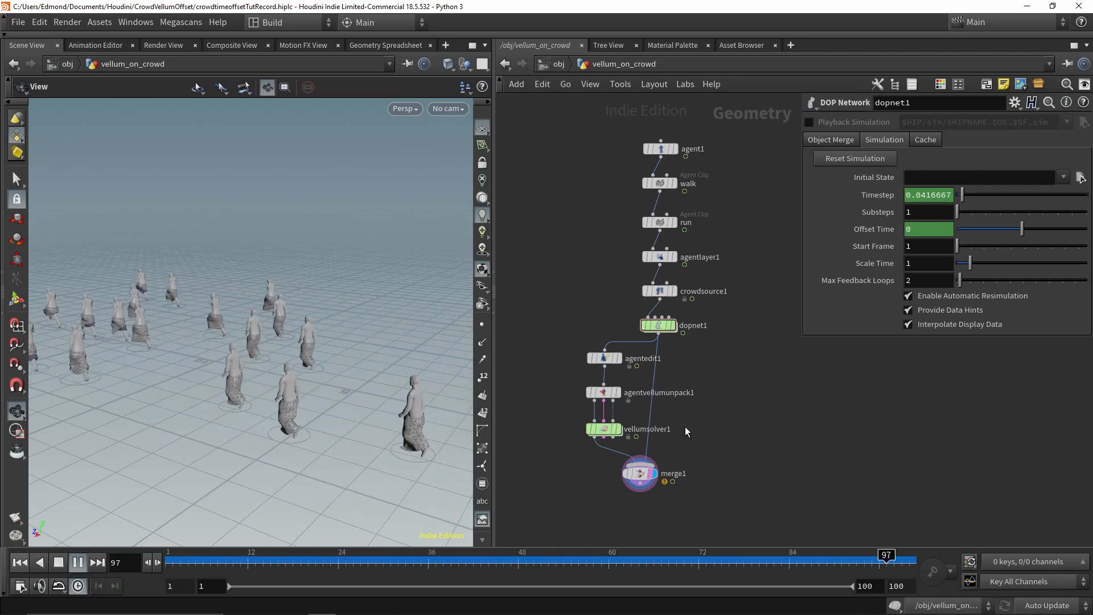
# Inside dopnet1, examine the crowd trigger and the rest and move states, and replay the crowd from the start
pyautogui.doubleClick(657, 328)
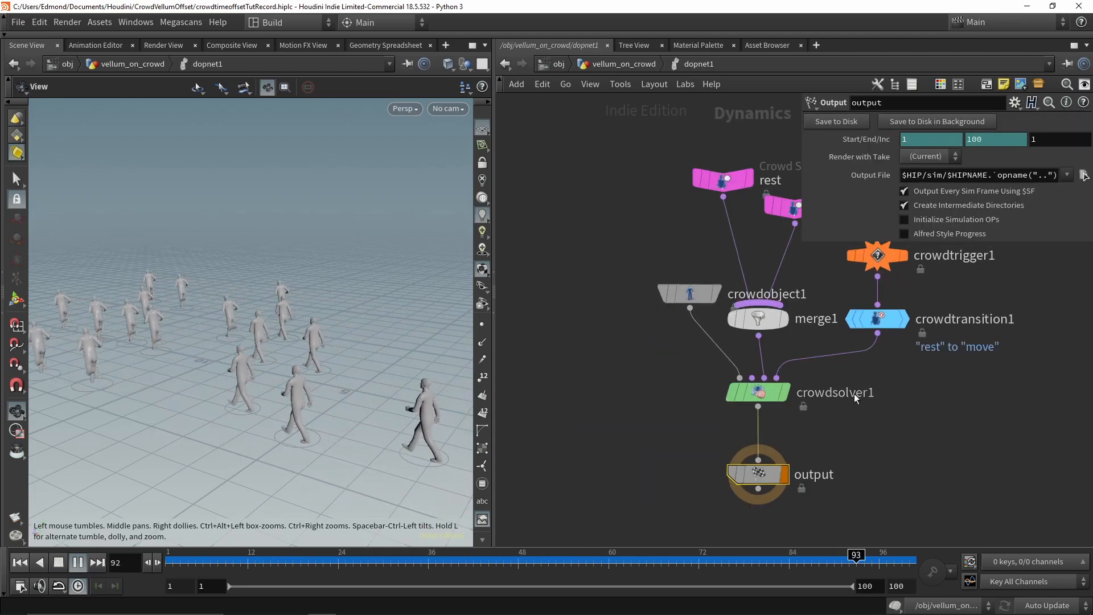
pyautogui.click(827, 345)
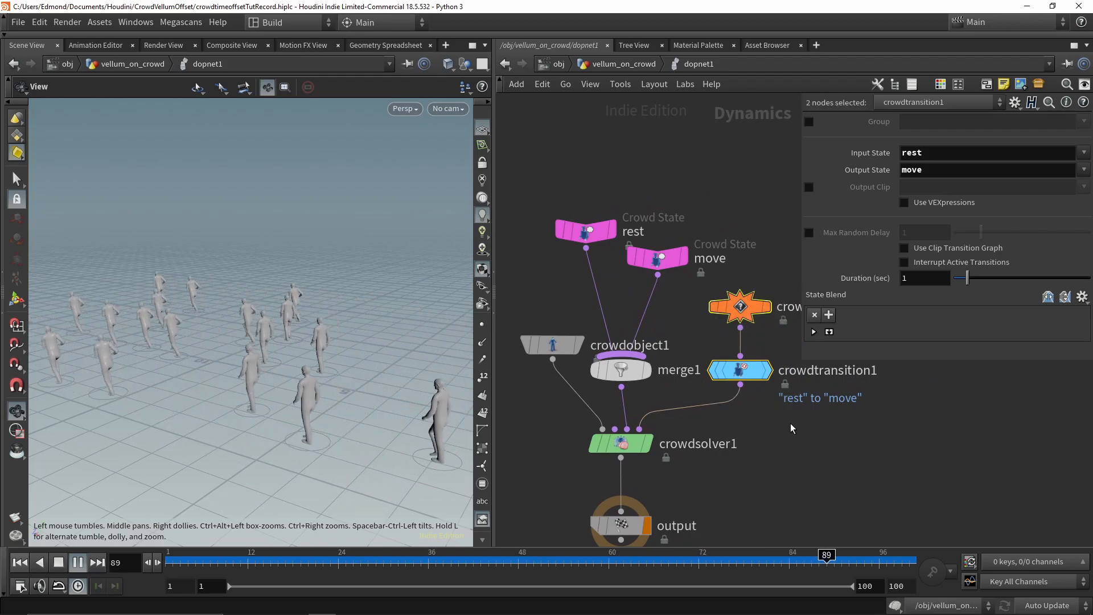
pyautogui.click(737, 329)
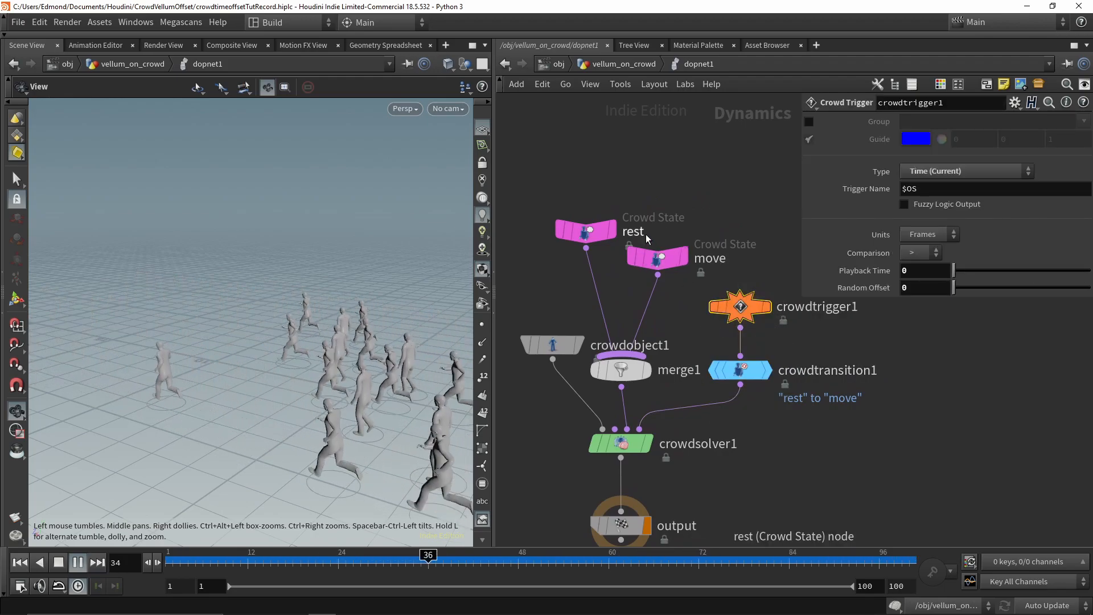
pyautogui.moveTo(648, 266); pyautogui.dragTo(653, 279)
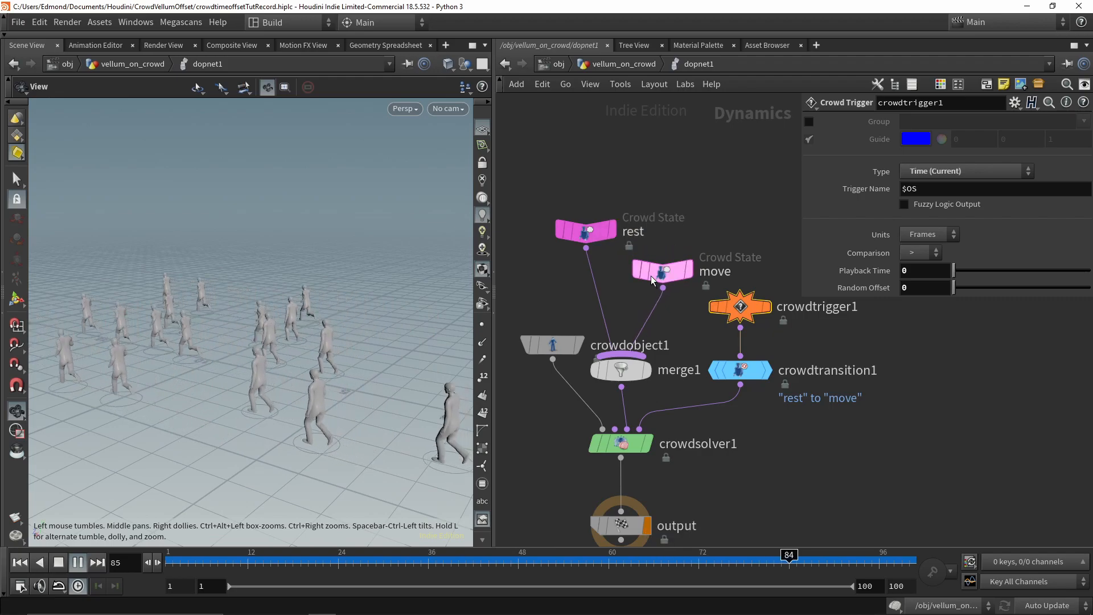
pyautogui.moveTo(823, 474); pyautogui.dragTo(742, 317)
pyautogui.moveTo(725, 227); pyautogui.dragTo(696, 272)
pyautogui.click(584, 234)
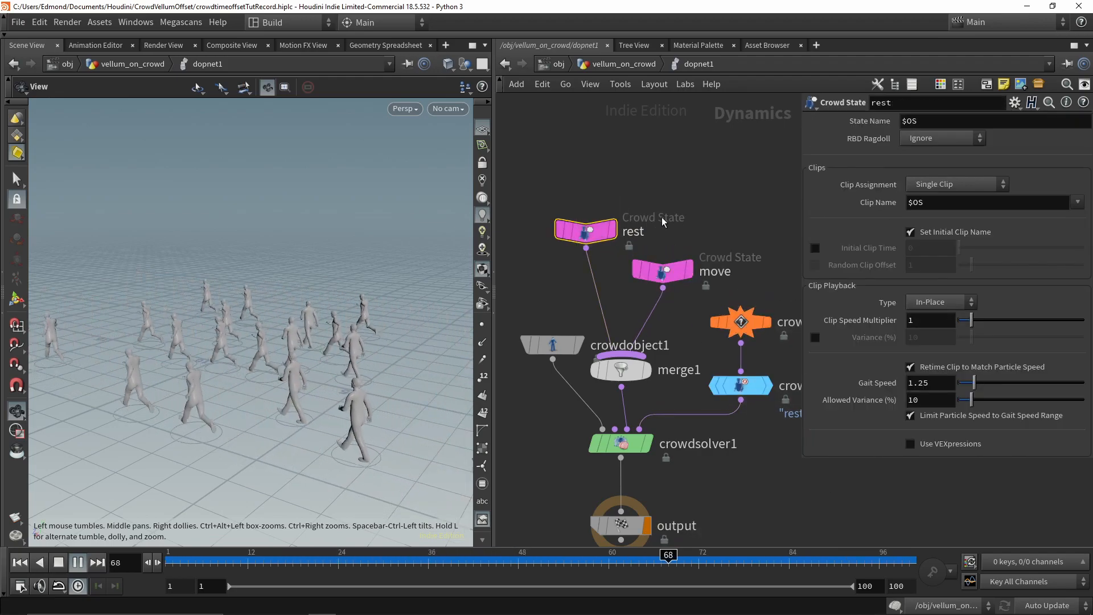
pyautogui.click(669, 272)
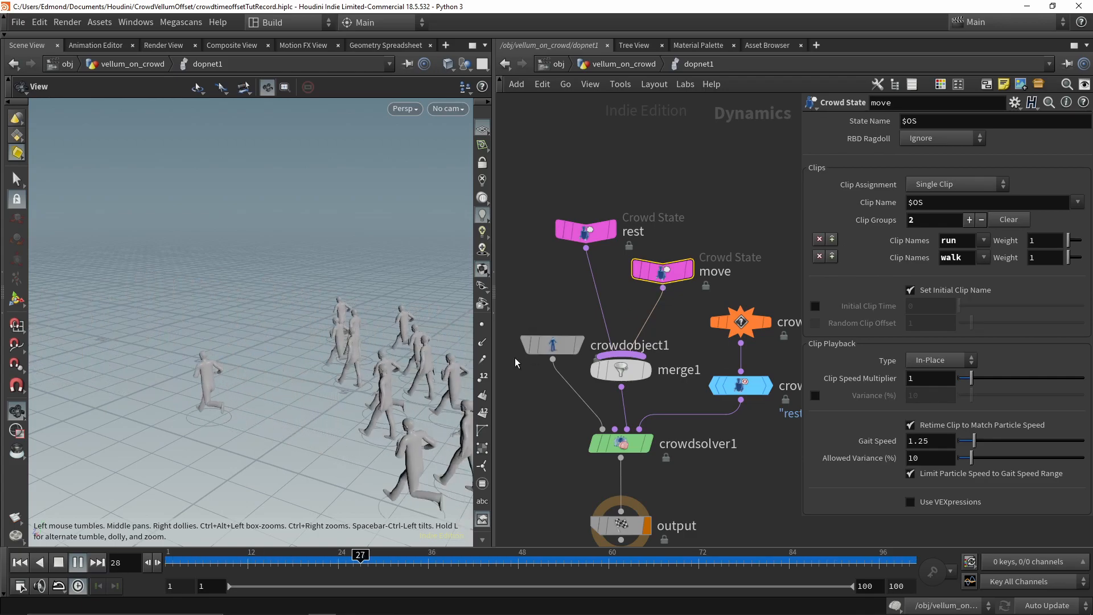
pyautogui.click(169, 562)
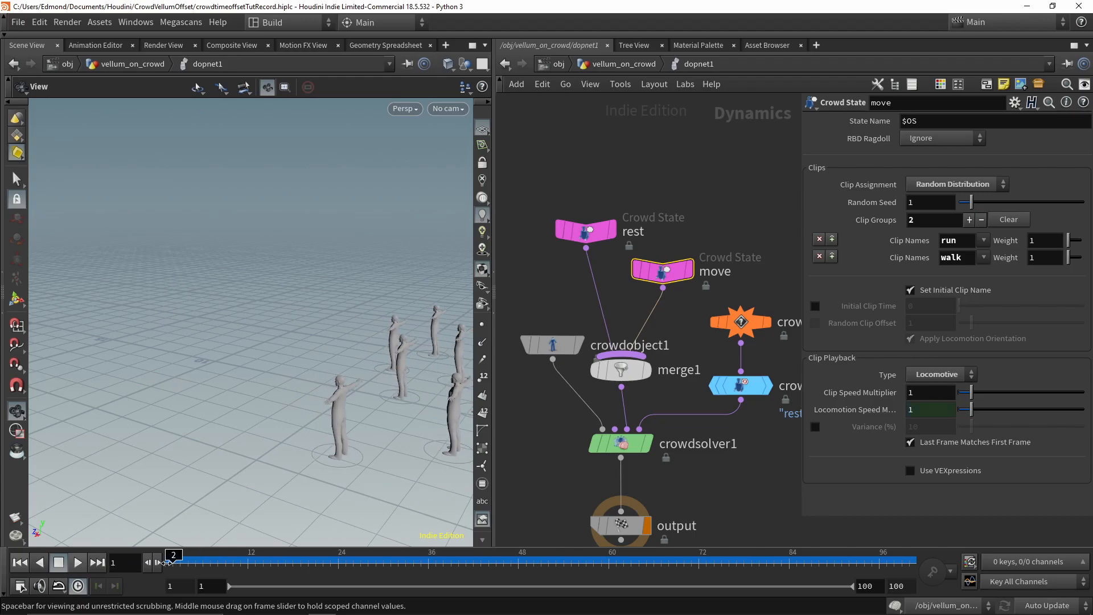
pyautogui.moveTo(167, 563); pyautogui.dragTo(165, 562)
pyautogui.click(81, 564)
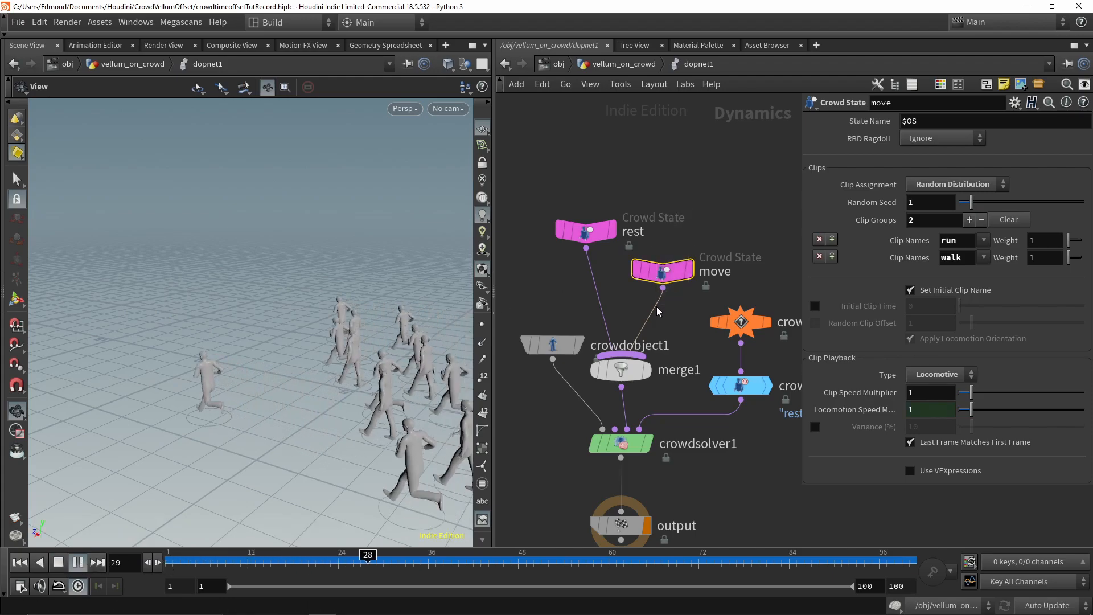
# Enable Initial Clip Time at 0 and Random Clip Offset at 1 for the move state, and scrub to frame 6
pyautogui.click(815, 306)
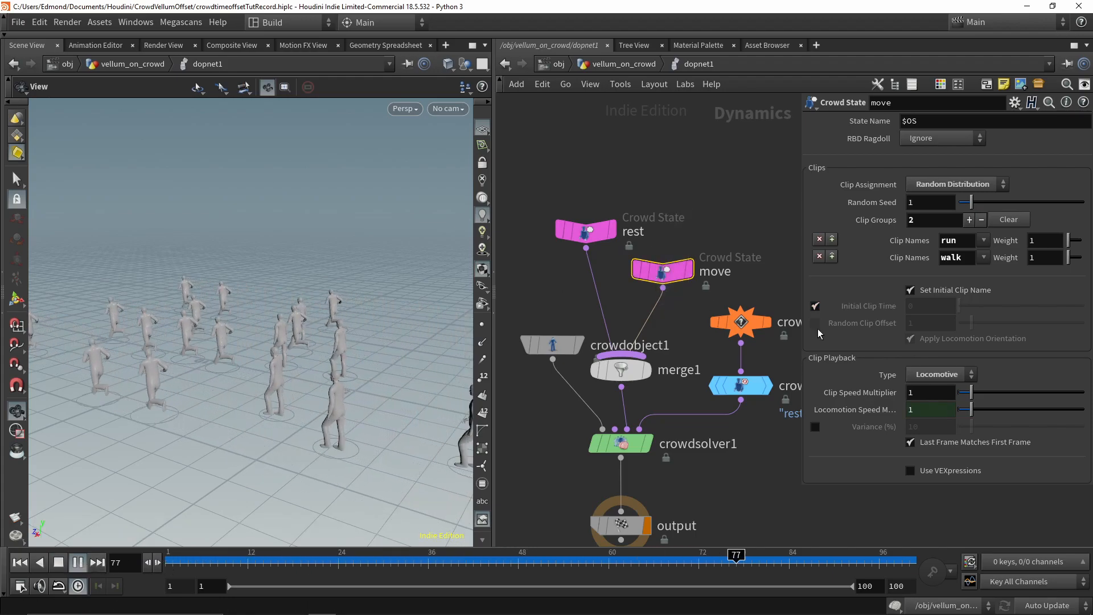
pyautogui.click(21, 563)
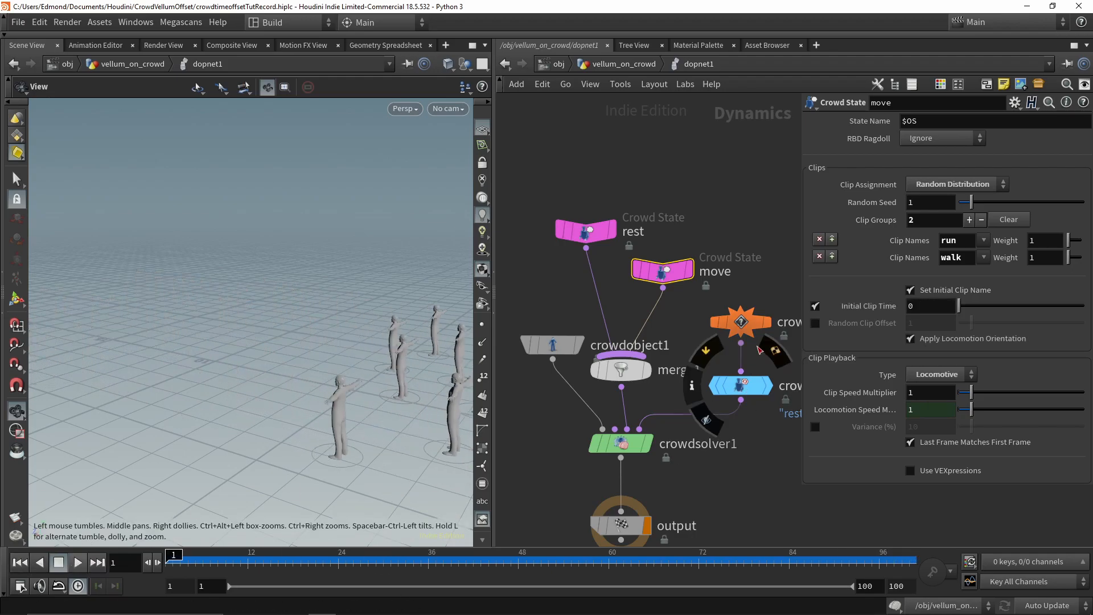
pyautogui.click(815, 322)
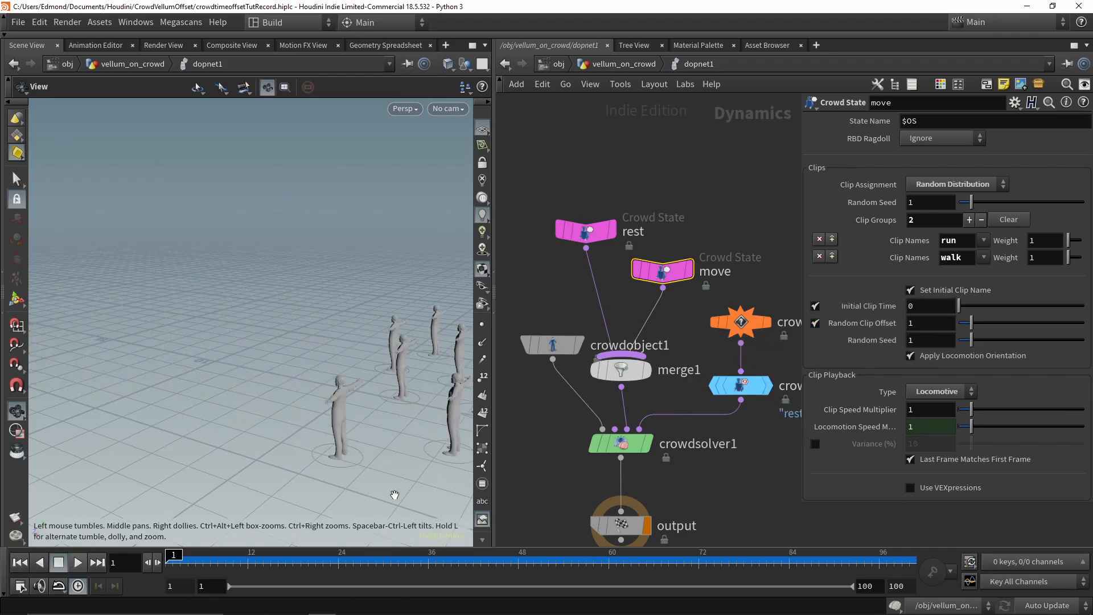
pyautogui.moveTo(261, 562); pyautogui.dragTo(204, 563)
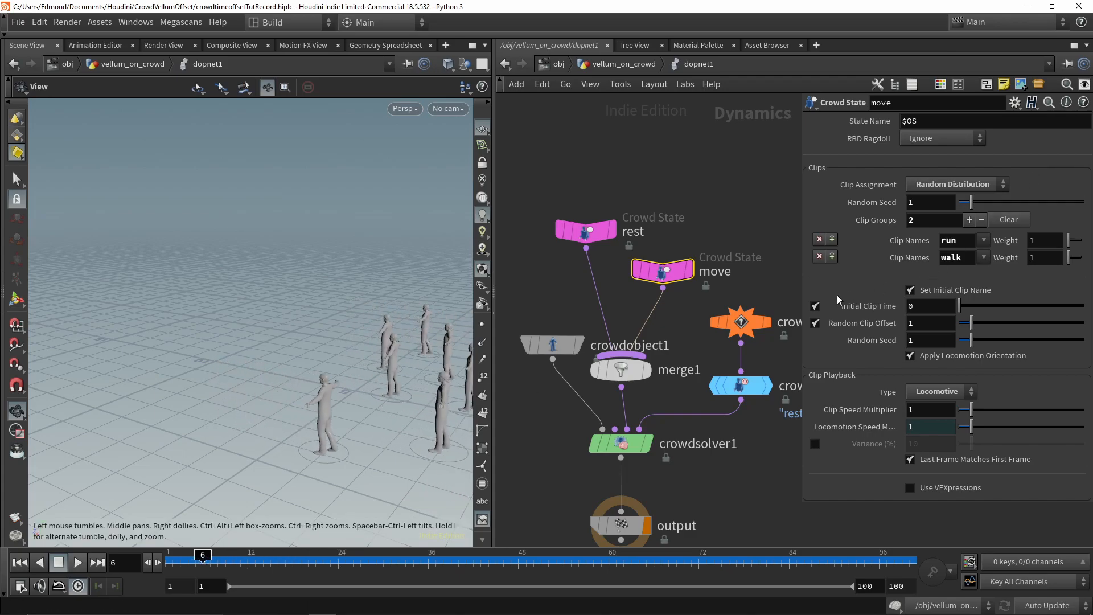
# Disable Initial Clip Time on the move state and set the Random Offset of crowdtrigger1 to 10 frames
pyautogui.click(815, 306)
pyautogui.moveTo(710, 259); pyautogui.dragTo(660, 235, button='middle')
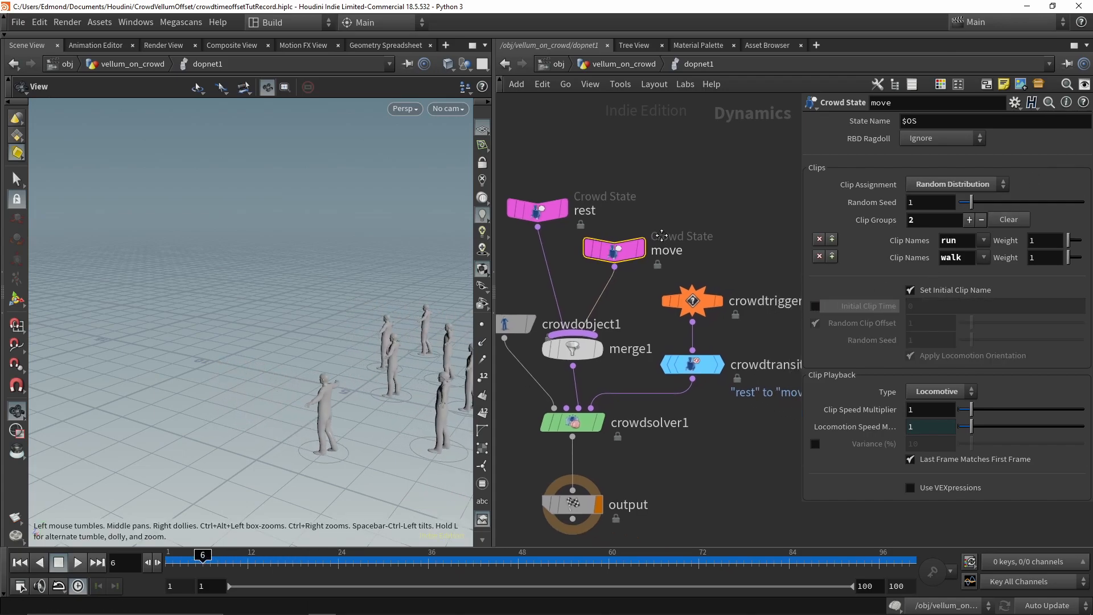
pyautogui.click(741, 301)
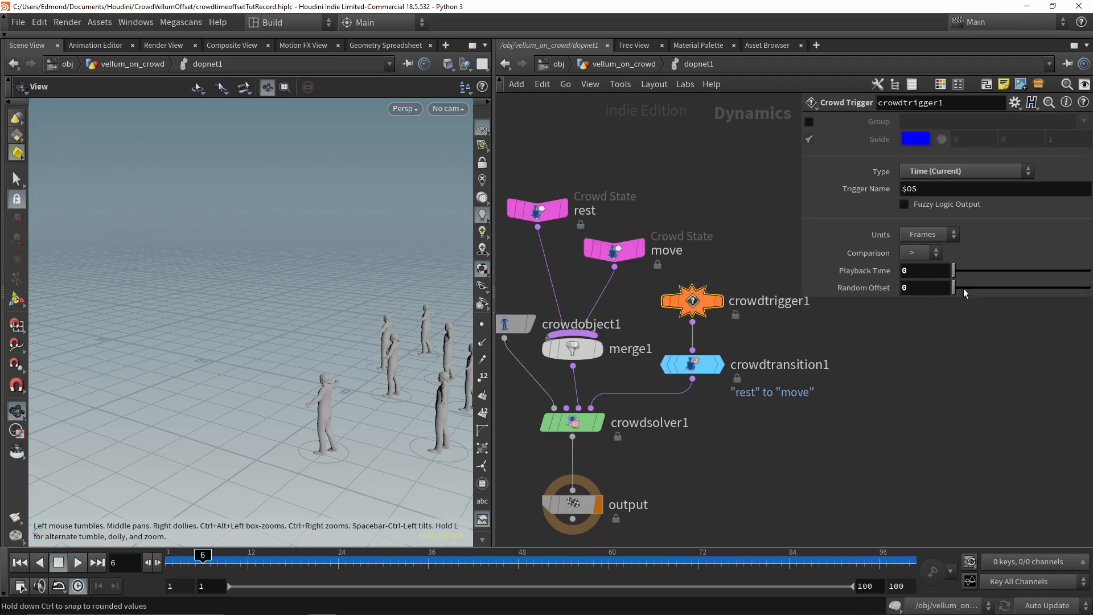
pyautogui.moveTo(964, 289); pyautogui.dragTo(1028, 290)
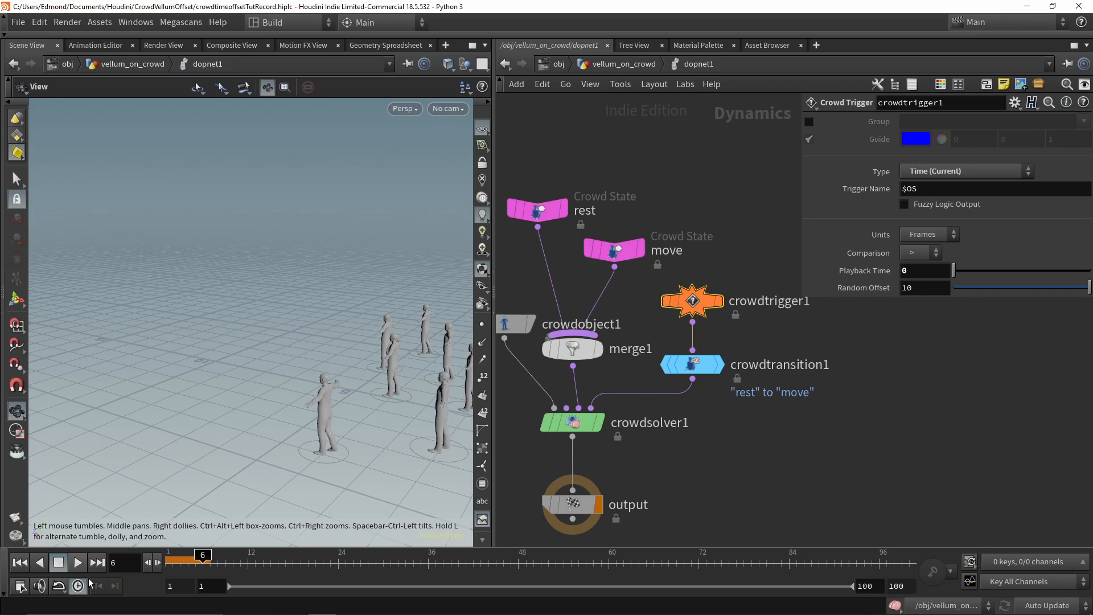
# Run the crowd simulation from the first frame and scrub the timeline to inspect the staggered transitions
pyautogui.click(166, 562)
pyautogui.moveTo(165, 562); pyautogui.dragTo(527, 571)
pyautogui.moveTo(203, 574)
pyautogui.mouseDown()
pyautogui.moveTo(450, 568)
pyautogui.moveTo(336, 566)
pyautogui.moveTo(391, 572)
pyautogui.mouseUp()
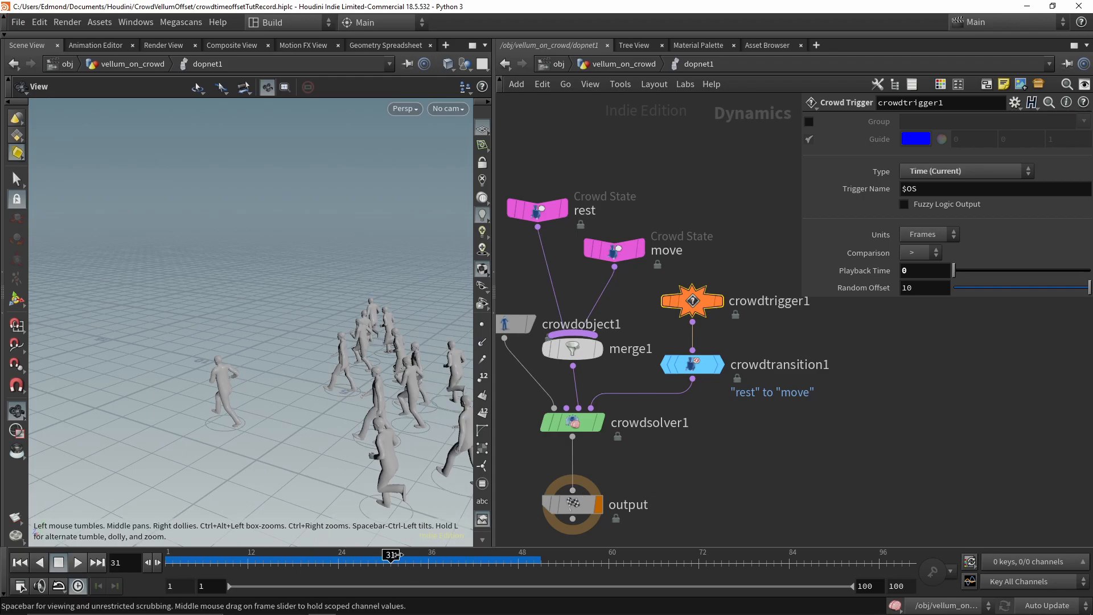
# Inspect the start and end frames of the walk and run Agent Clip nodes in vellum_on_crowd
pyautogui.press('u')
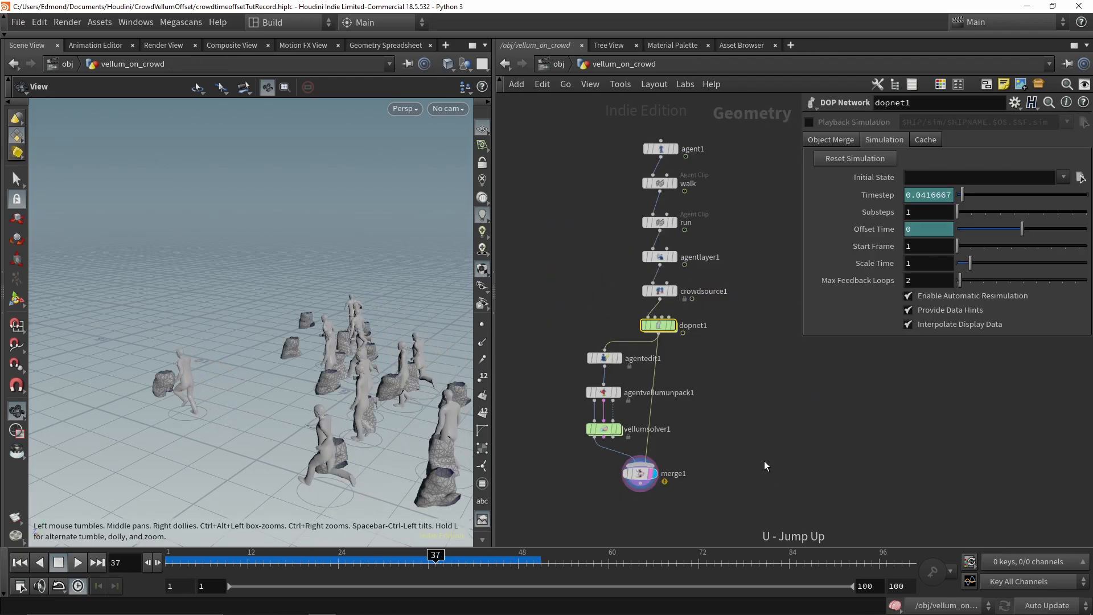
pyautogui.moveTo(626, 183); pyautogui.dragTo(672, 186)
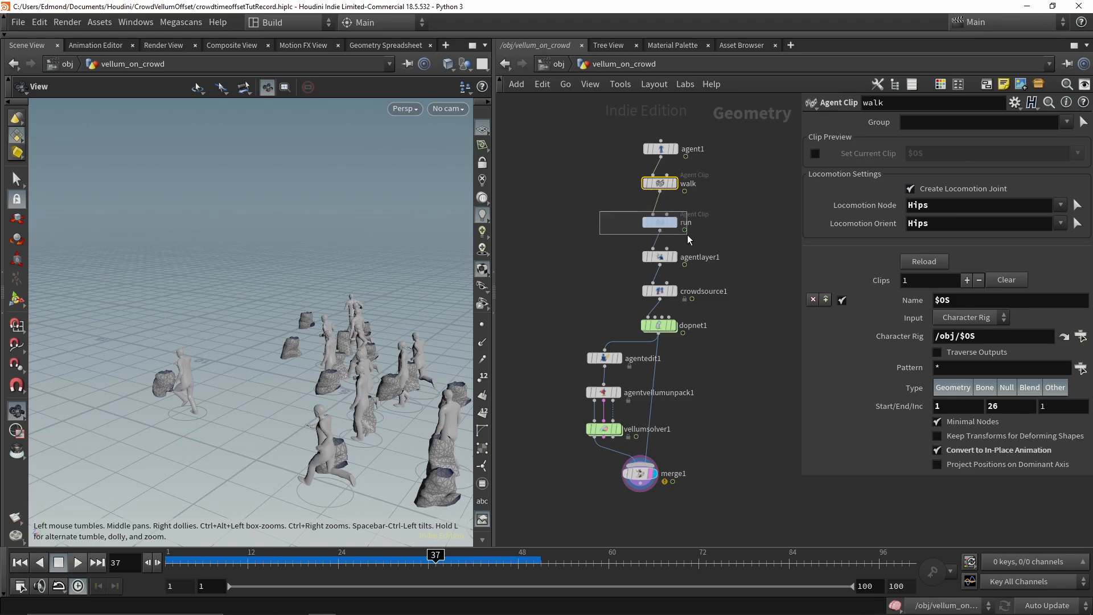
pyautogui.moveTo(688, 235); pyautogui.dragTo(689, 236)
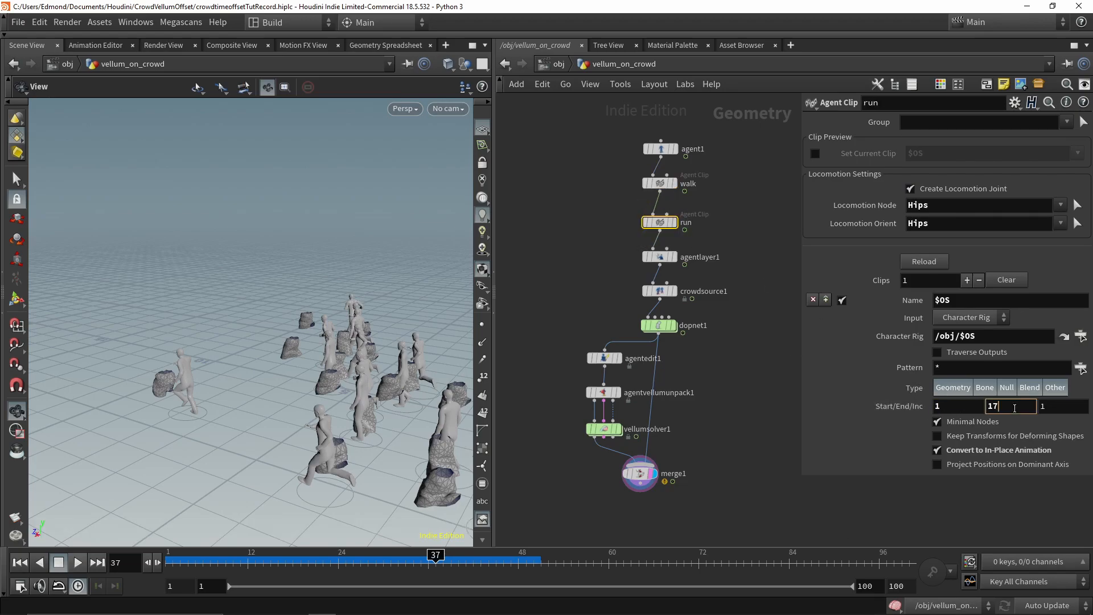
# Show the crowd object's geometry from dopnet1 in the Geometry Spreadsheet and filter the attributes to clip*
pyautogui.doubleClick(659, 326)
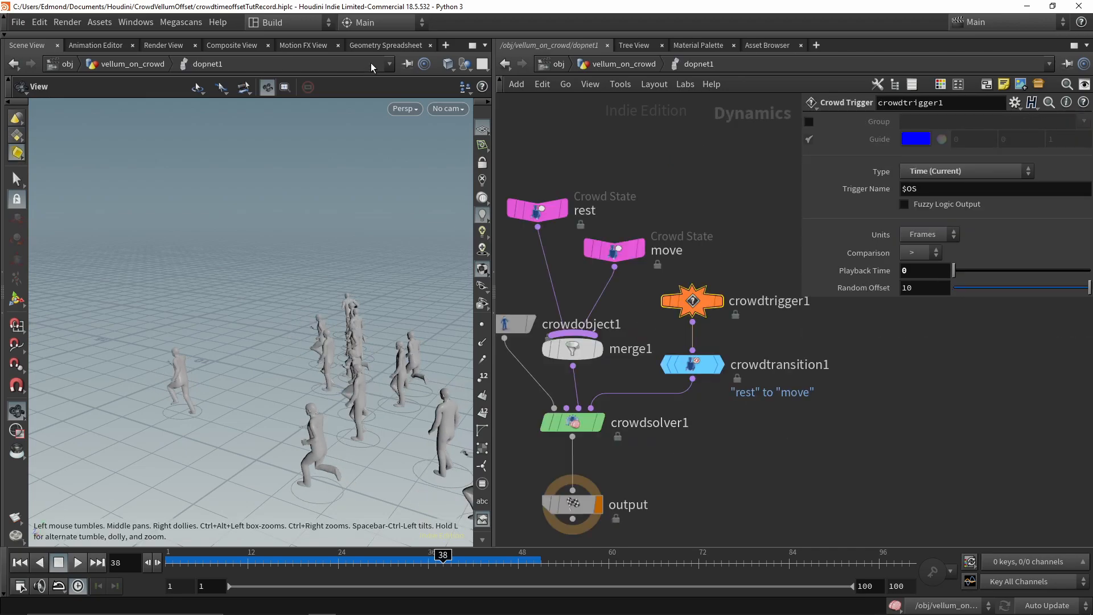
pyautogui.click(387, 45)
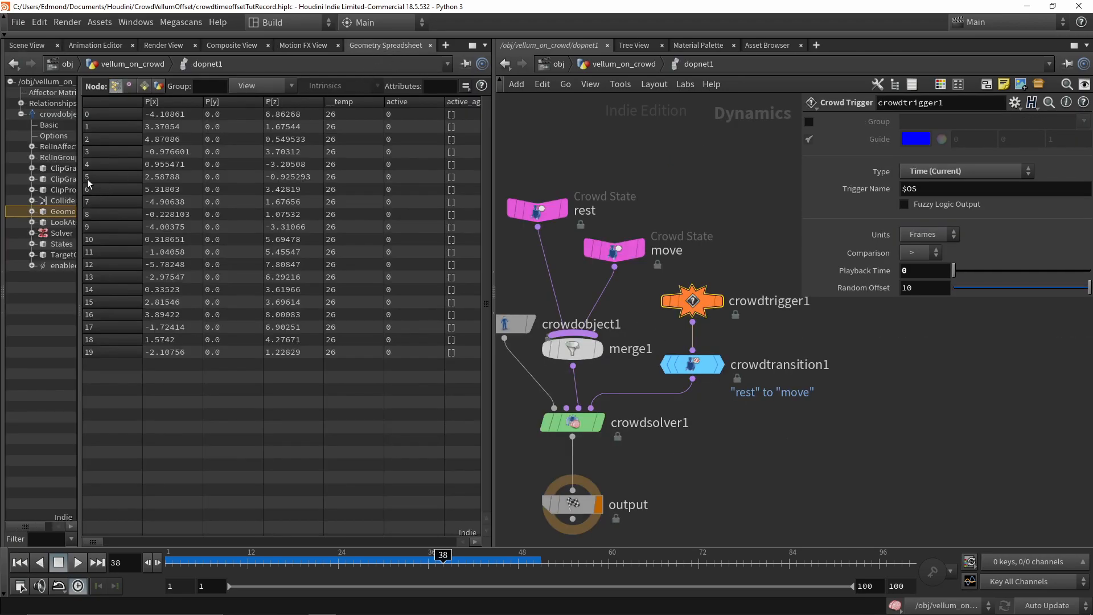
pyautogui.click(57, 115)
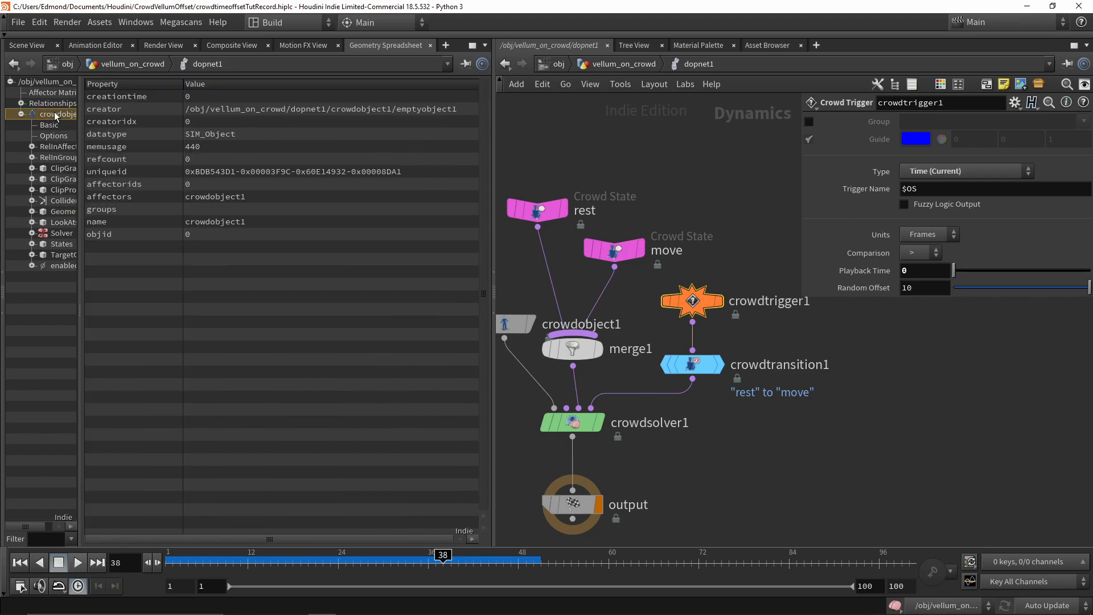
pyautogui.click(57, 212)
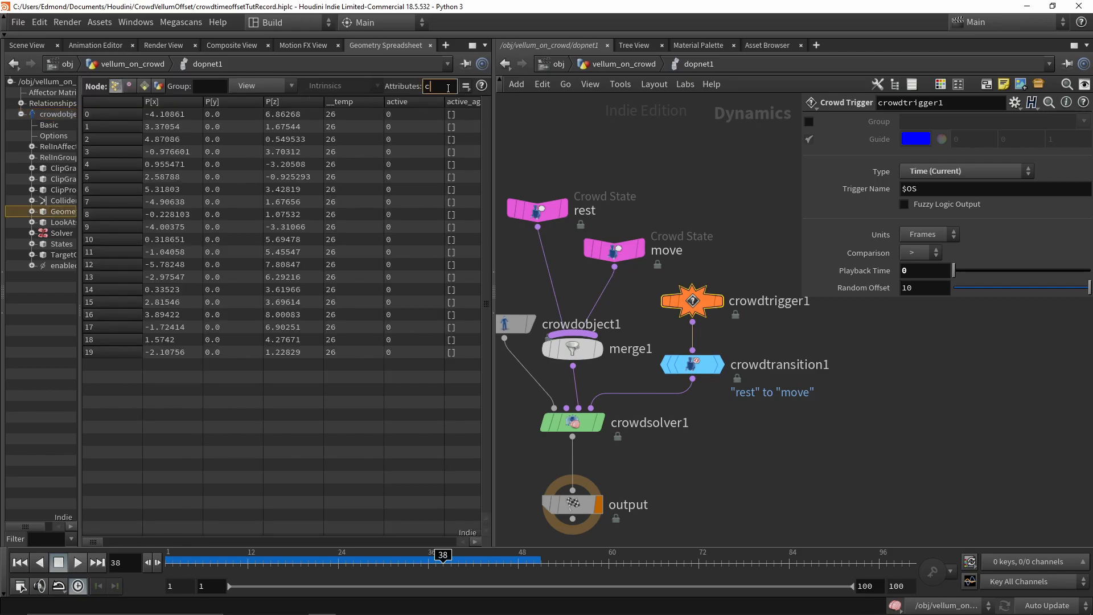
pyautogui.press('Return')
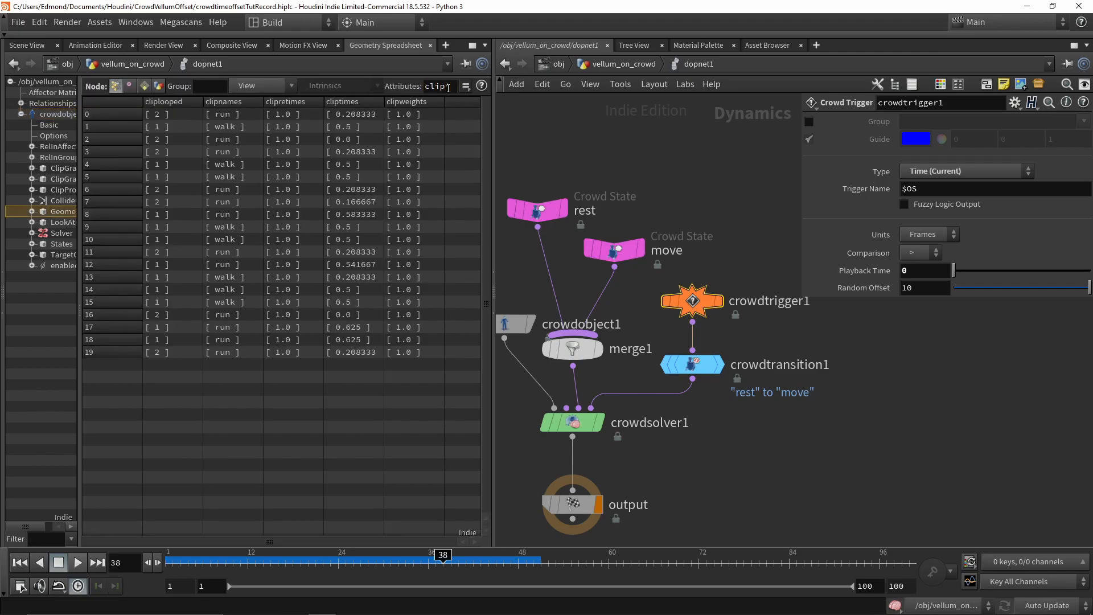
pyautogui.moveTo(264, 103); pyautogui.dragTo(286, 102)
# Examine the agents' clipnames and cliptimes at frames 1 and 2 in the Geometry Spreadsheet
pyautogui.moveTo(190, 562); pyautogui.dragTo(168, 563)
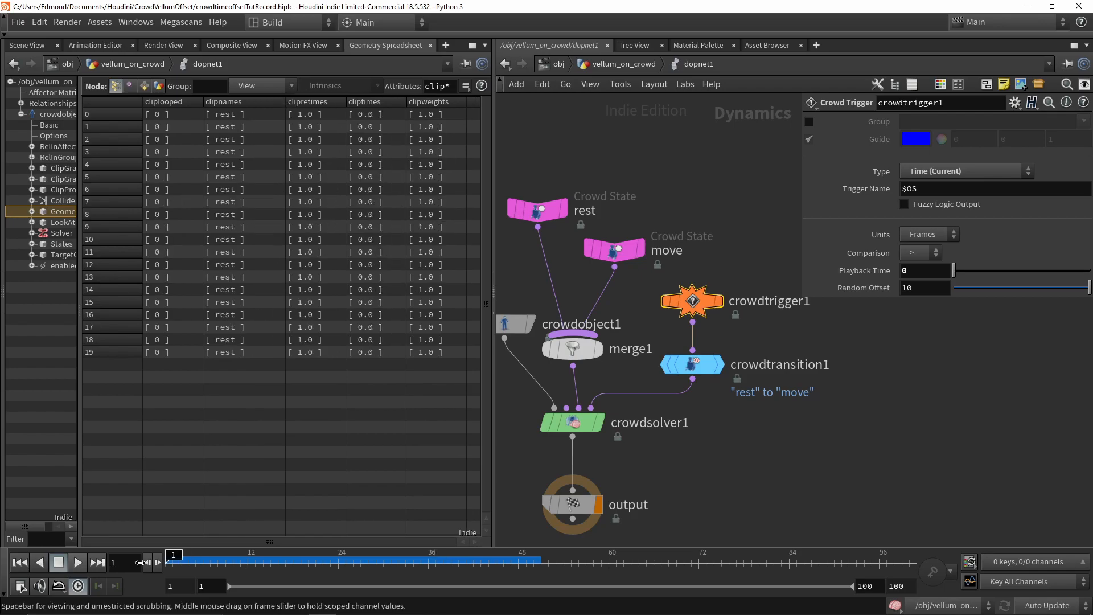
pyautogui.moveTo(406, 107); pyautogui.dragTo(418, 108)
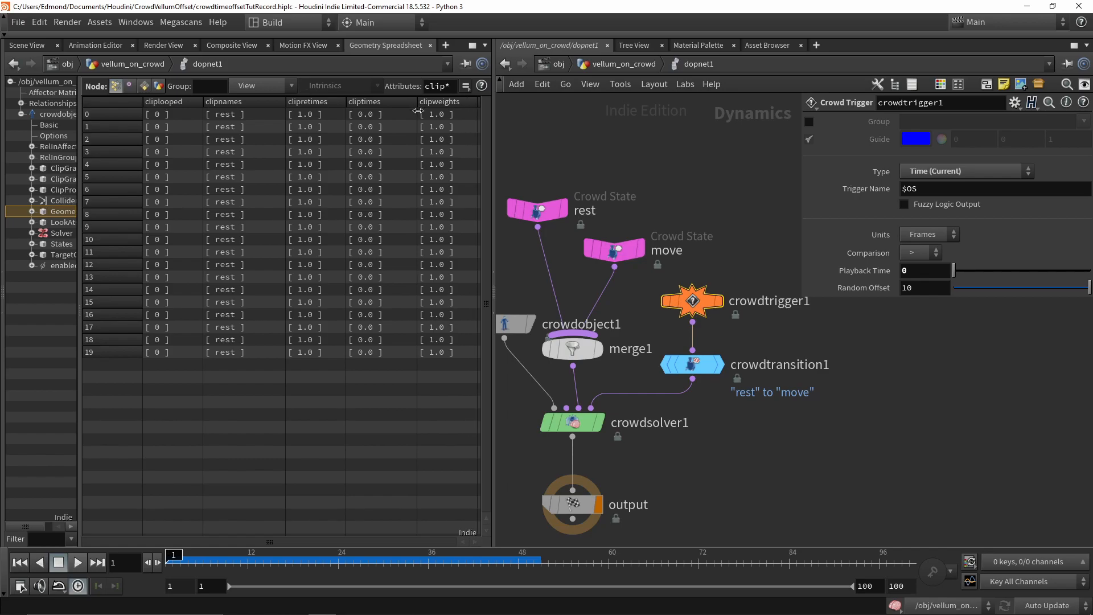
pyautogui.moveTo(237, 127); pyautogui.dragTo(237, 328)
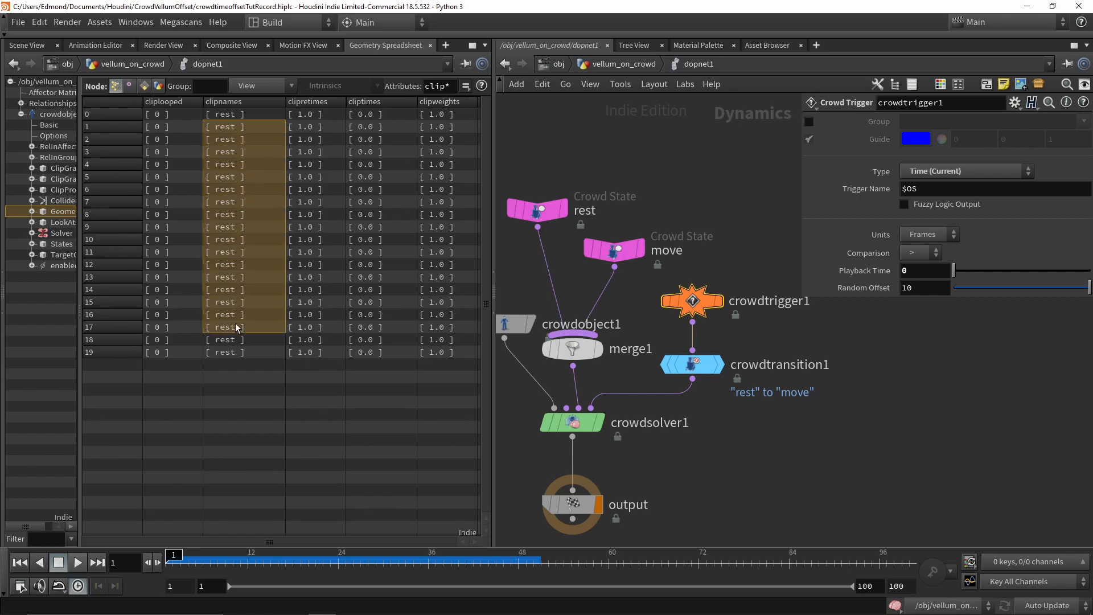
pyautogui.moveTo(379, 143); pyautogui.dragTo(376, 356)
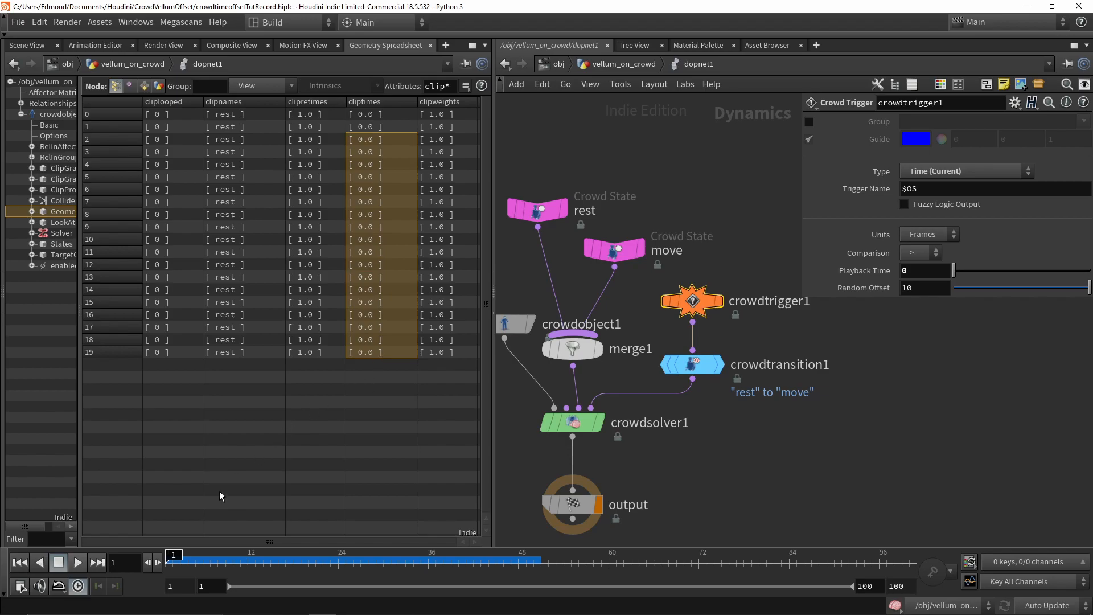
pyautogui.click(181, 556)
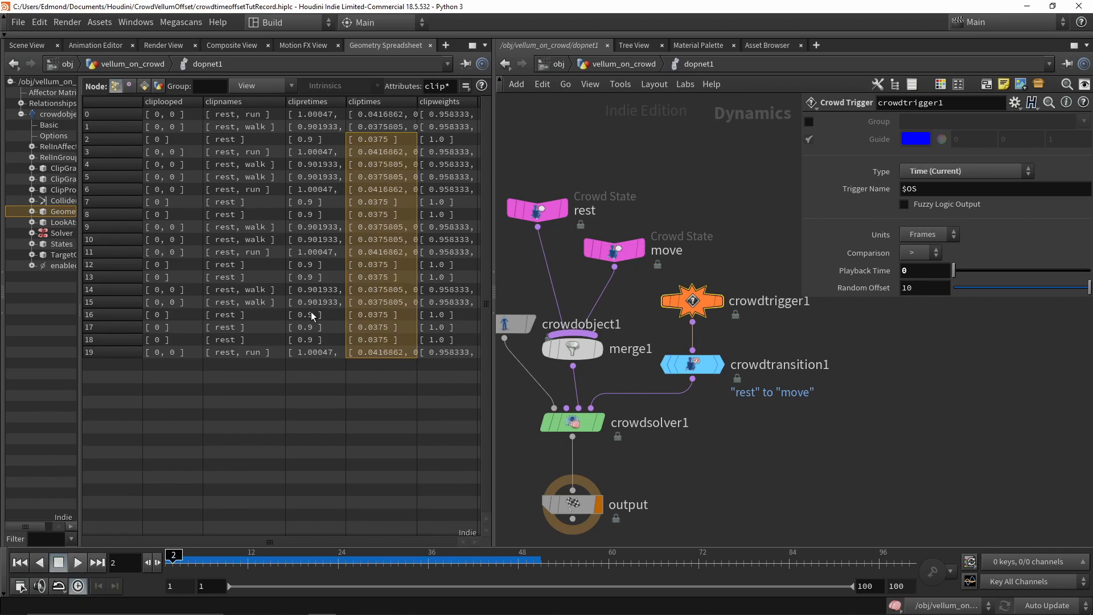
pyautogui.moveTo(417, 104); pyautogui.dragTo(464, 105)
pyautogui.moveTo(243, 217); pyautogui.dragTo(238, 285)
pyautogui.moveTo(421, 140); pyautogui.dragTo(401, 253)
# Set the Random Offset of crowdtrigger1 to 0 and examine the agents' cliptimes at frame 2
pyautogui.moveTo(732, 224); pyautogui.dragTo(709, 318)
pyautogui.moveTo(918, 288); pyautogui.dragTo(796, 284)
pyautogui.write('0')
pyautogui.press('Return')
pyautogui.moveTo(421, 118); pyautogui.dragTo(417, 353)
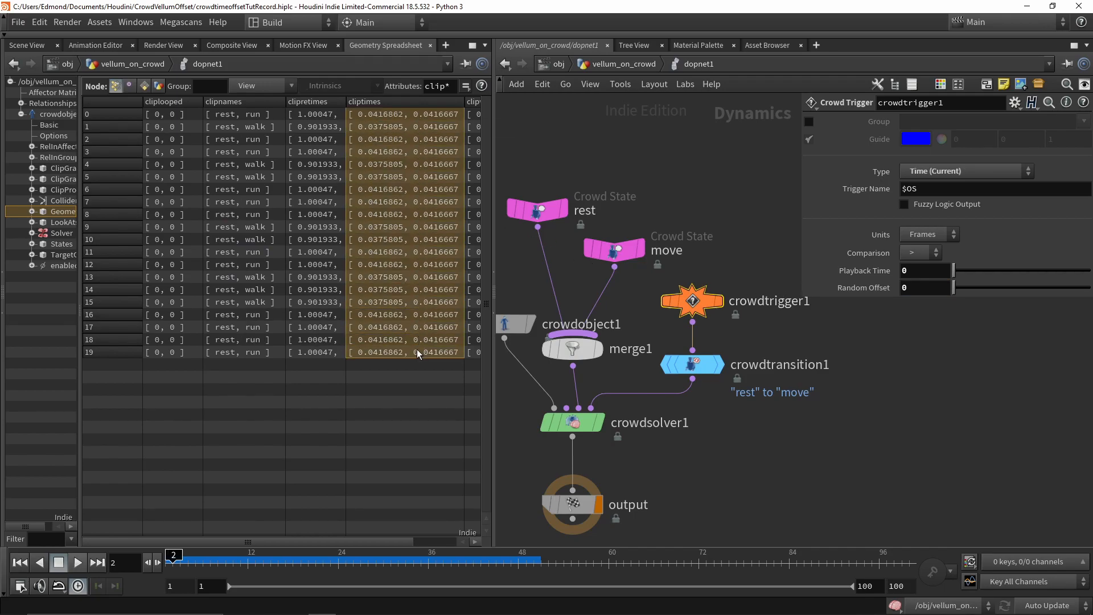
pyautogui.click(167, 559)
pyautogui.press('Right')
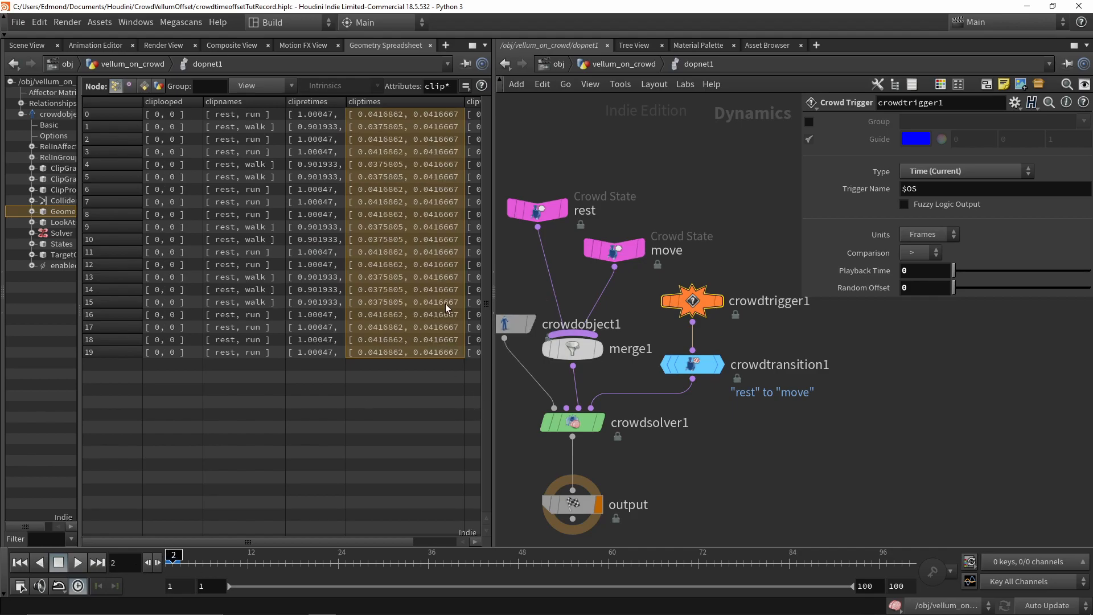
# Duplicate the vellum_on_crowd geometry object at the object level and rename the copy minmal_warmup
pyautogui.press('Up')
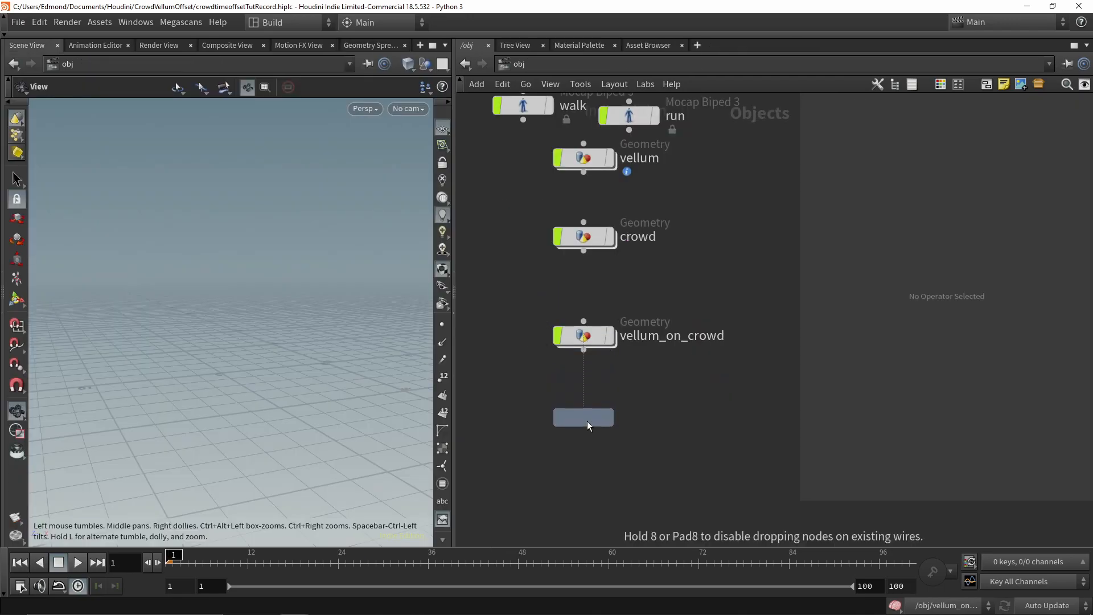
pyautogui.click(586, 421)
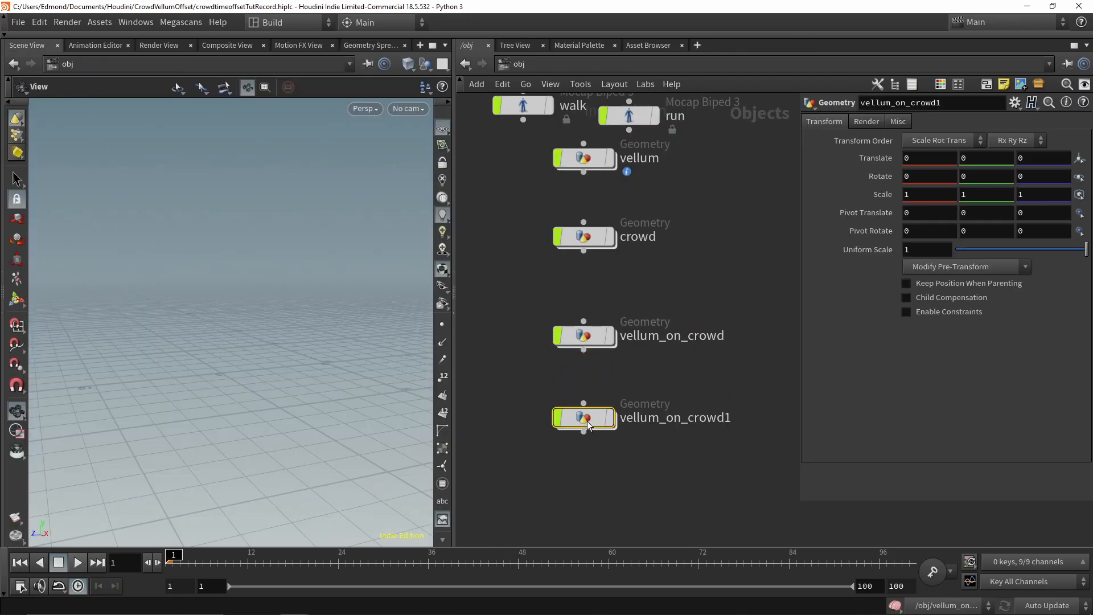
pyautogui.doubleClick(639, 419)
pyautogui.write('minimal_warmup')
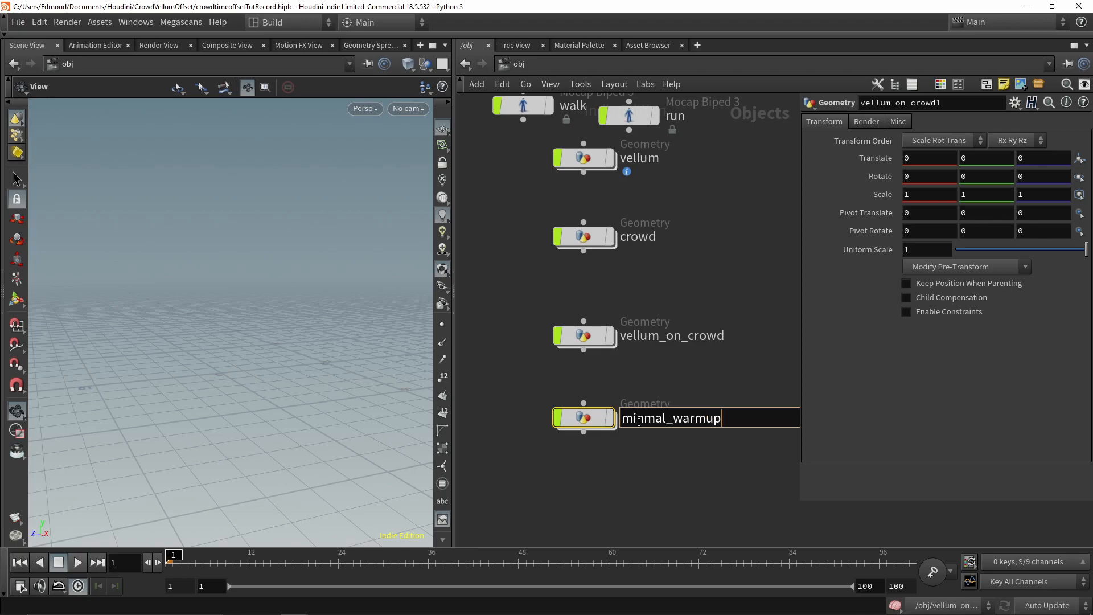
pyautogui.press('Return')
# Inside the dopnet1 of minmal_warmup, insert a Multiple Solver between crowdsolver1 and output
pyautogui.moveTo(587, 416)
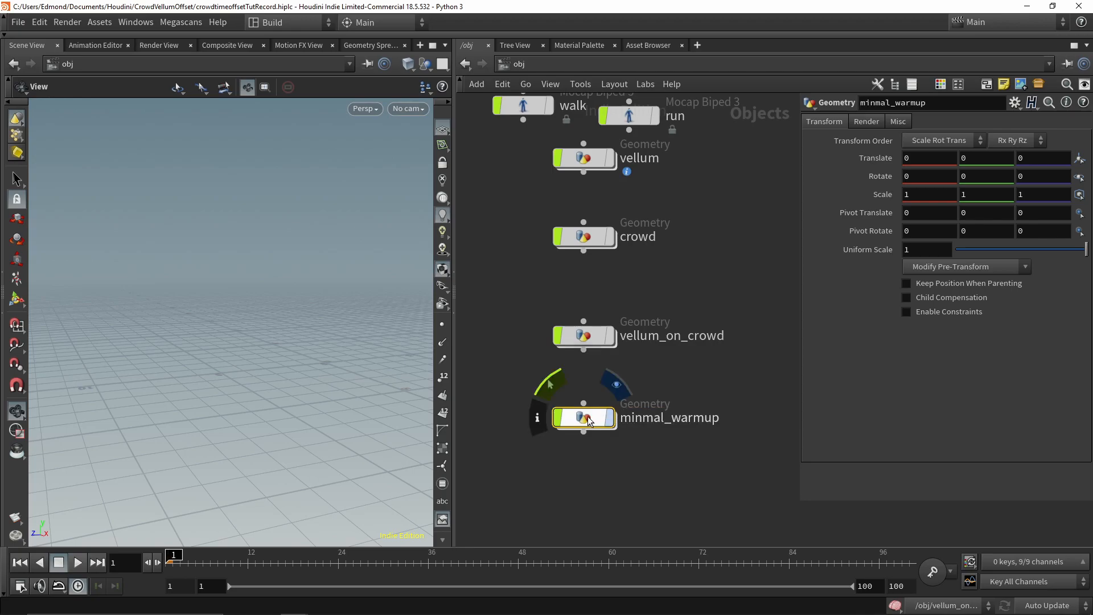
pyautogui.doubleClick(579, 416)
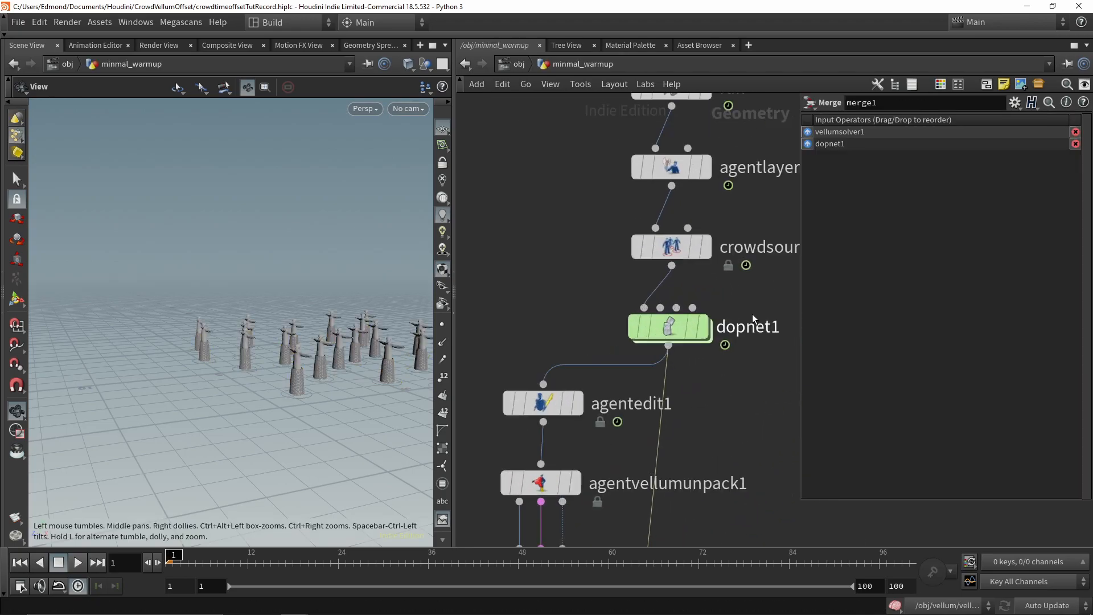
pyautogui.doubleClick(671, 325)
pyautogui.press('Tab')
pyautogui.write('multiple')
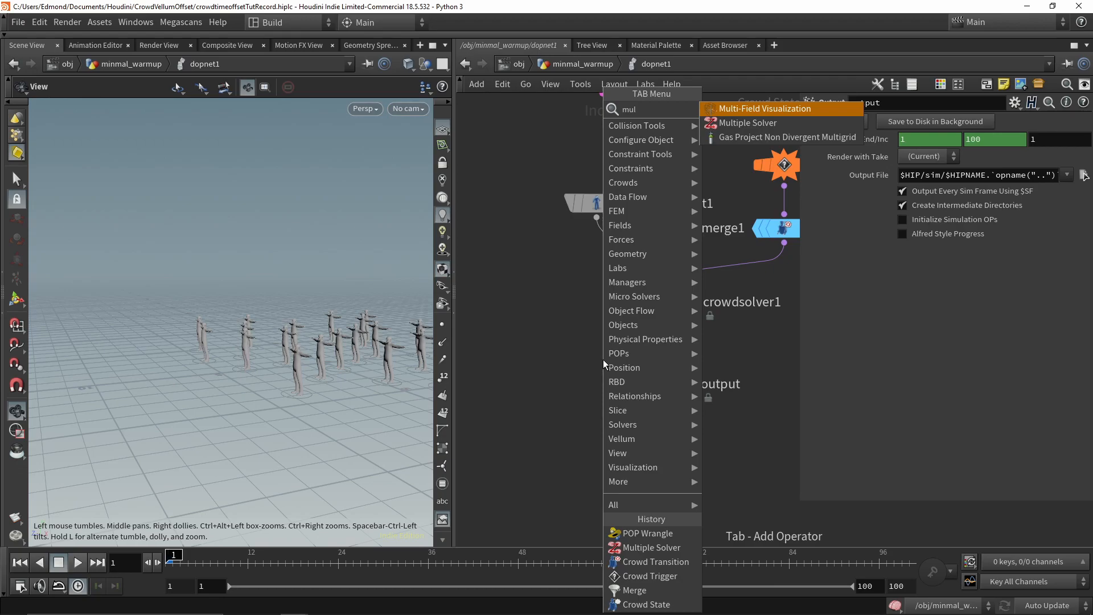
pyautogui.press('Return')
pyautogui.click(603, 360)
# Add a POP Wrangle beside the Multiple Solver and connect it to multisolver1's solver input
pyautogui.press('Tab')
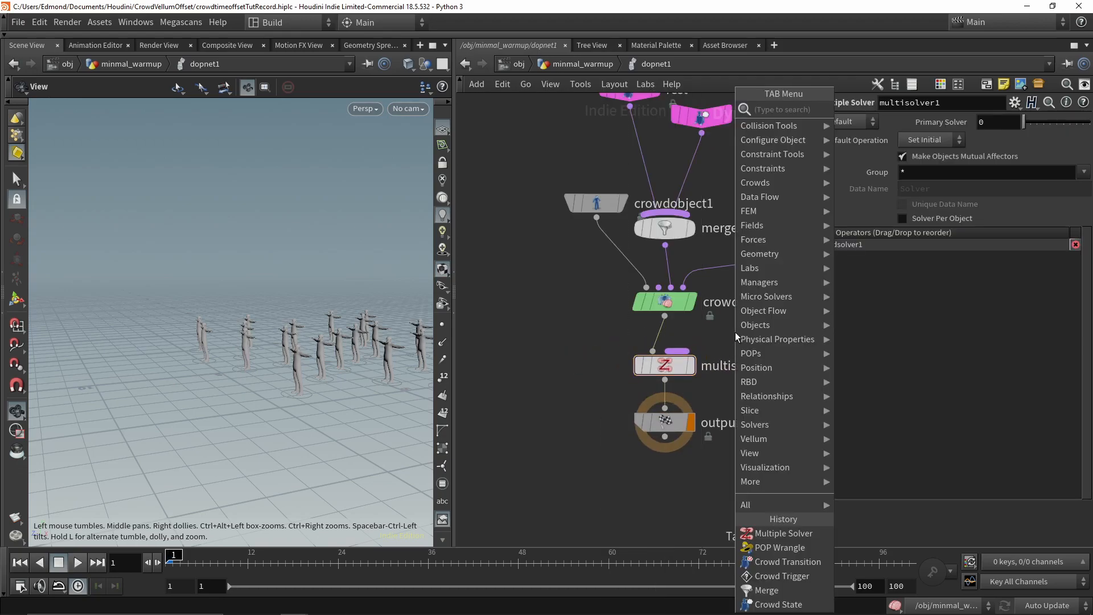
pyautogui.write('pop wrangle')
pyautogui.press('Return')
pyautogui.click(735, 335)
pyautogui.click(735, 346)
pyautogui.click(683, 350)
pyautogui.click(866, 227)
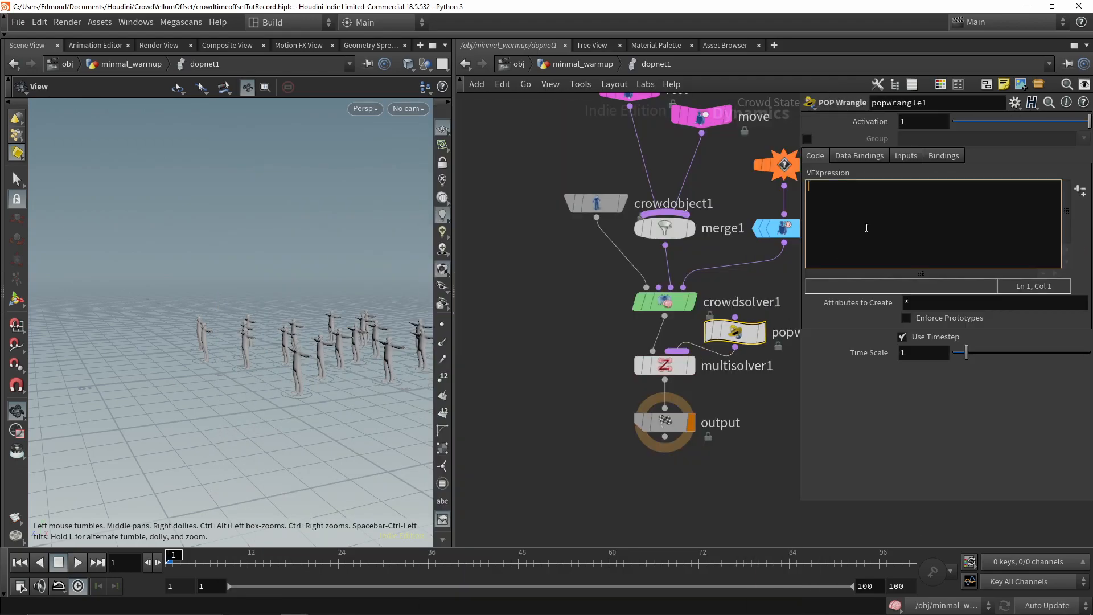
pyautogui.write('if()len(f[]@cl')
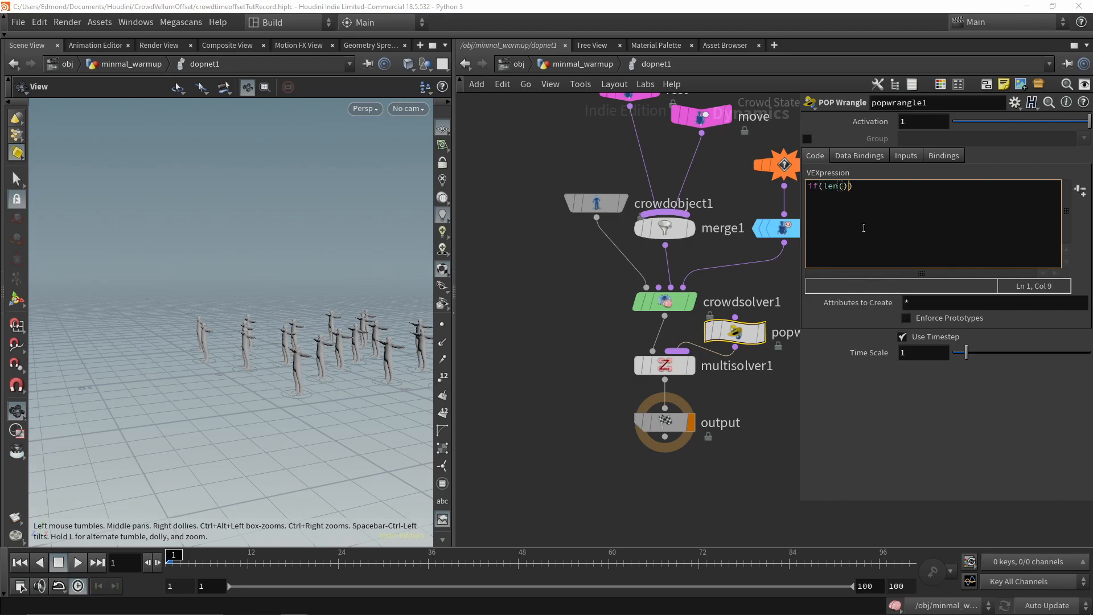
pyautogui.write('iptimes')
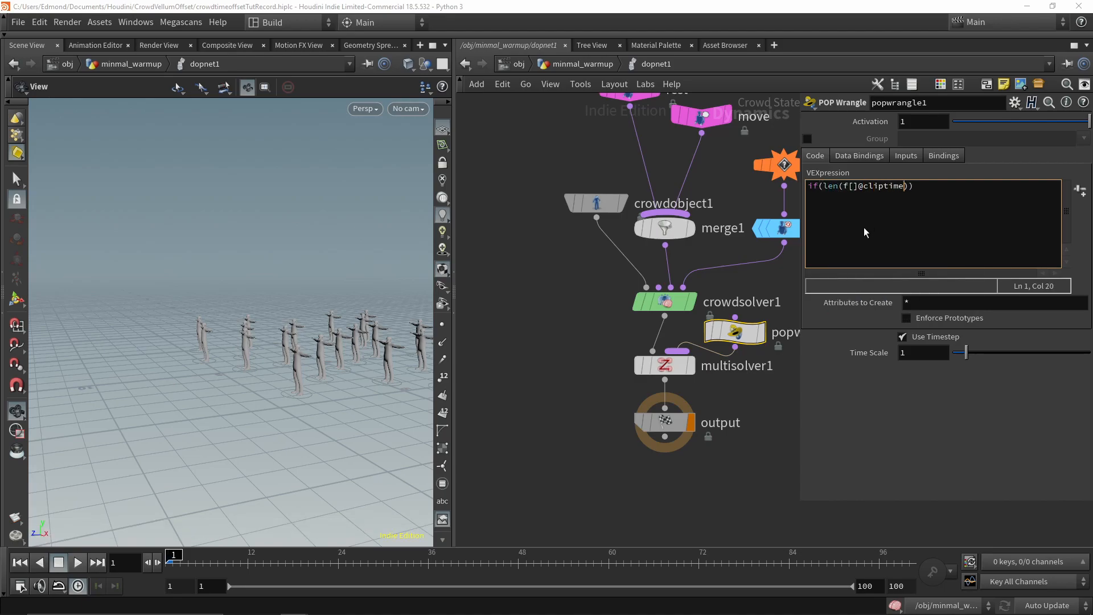
pyautogui.write(')==2){}')
pyautogui.press('Left')
pyautogui.press('Return')
pyautogui.write('f[]@cl')
pyautogui.write('iptime')
pyautogui.write('s[1]=')
pyautogui.write('rand(@id')
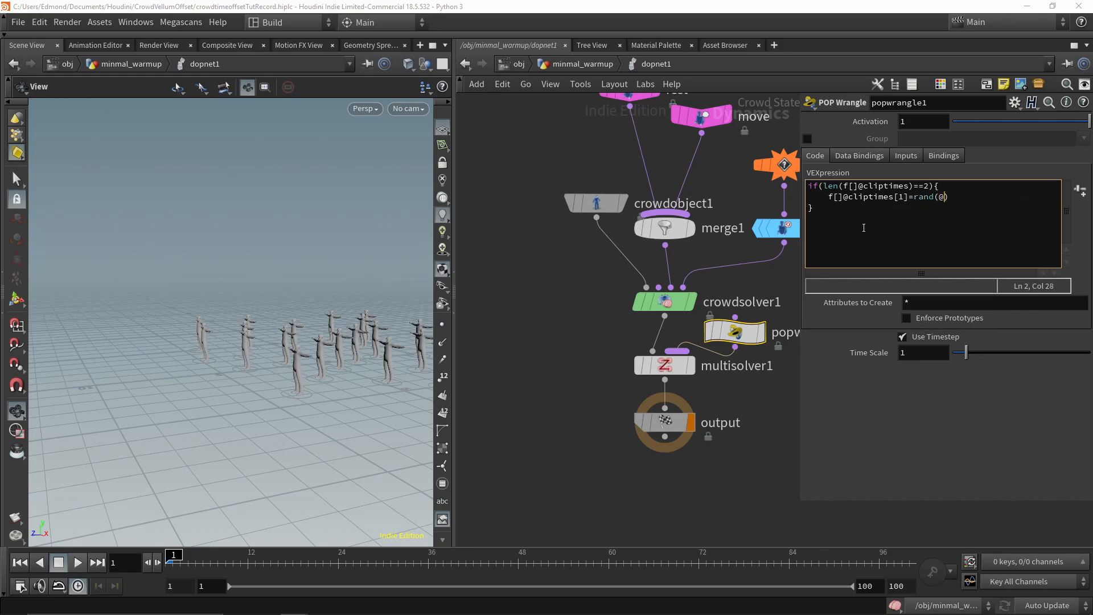
pyautogui.write(')+@Time;')
pyautogui.click(606, 313)
# Play the crowd simulation and inspect the agents' clip offsets from different angles in the viewport
pyautogui.moveTo(606, 313); pyautogui.dragTo(591, 284, button='middle')
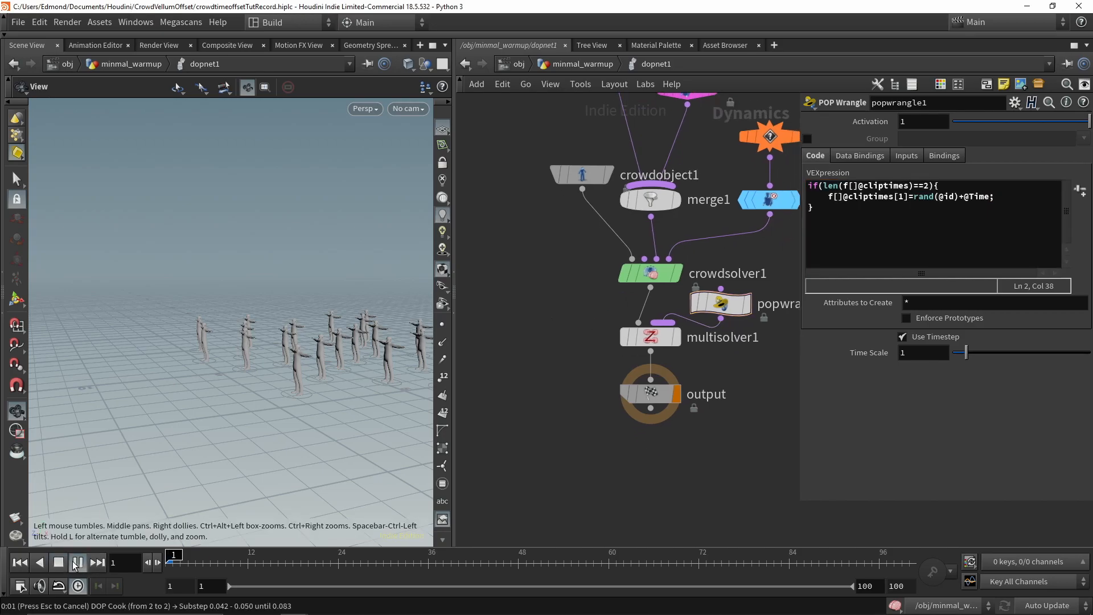
pyautogui.moveTo(183, 410); pyautogui.dragTo(217, 419)
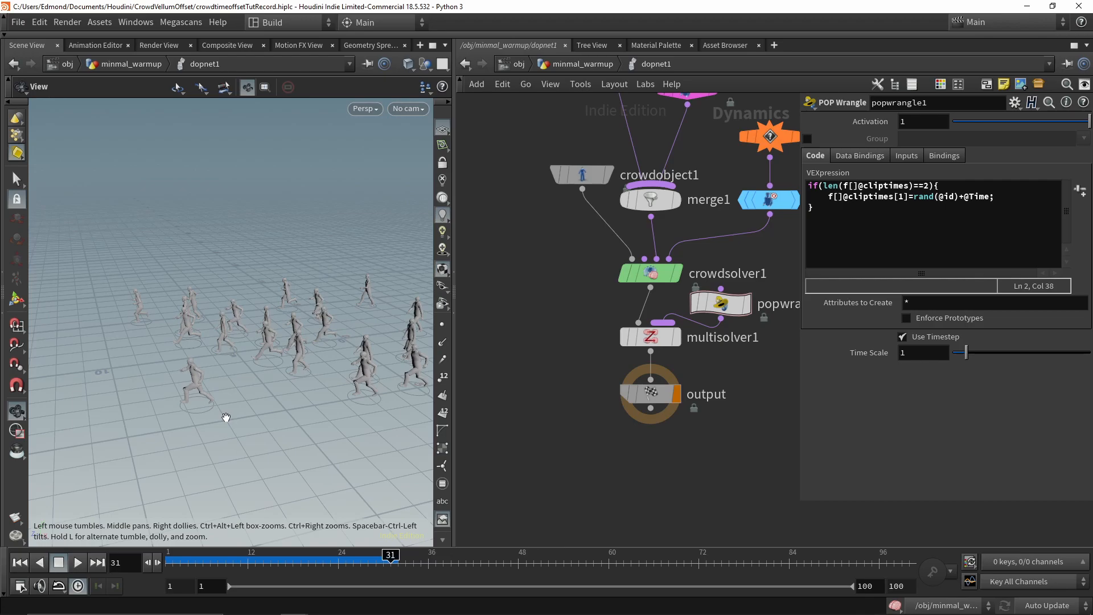
pyautogui.moveTo(244, 420); pyautogui.dragTo(289, 419)
pyautogui.moveTo(228, 562); pyautogui.dragTo(206, 563)
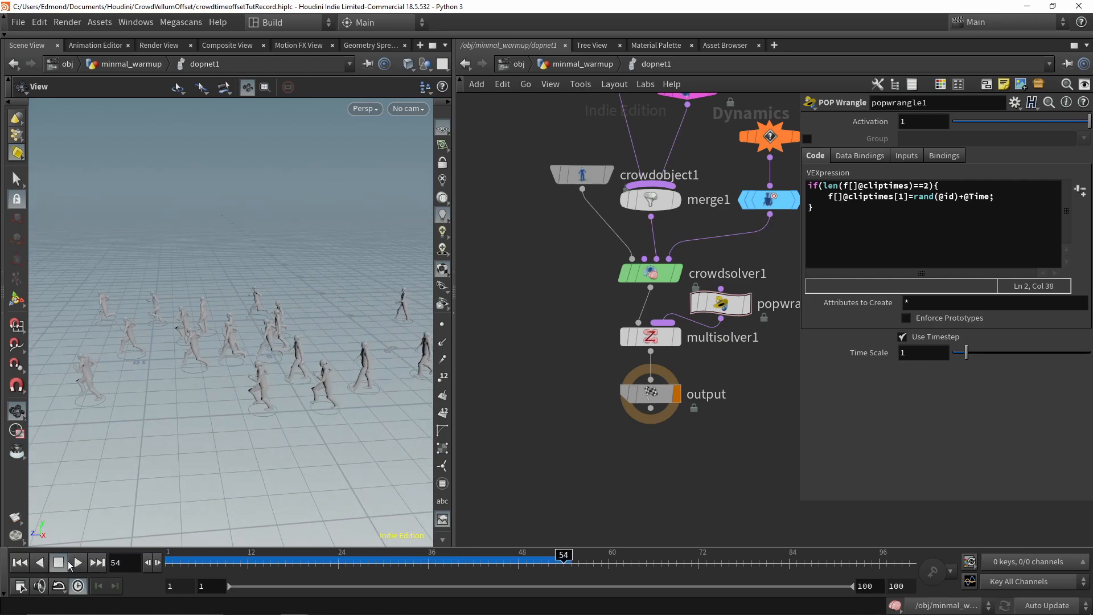
pyautogui.moveTo(324, 436); pyautogui.dragTo(320, 383)
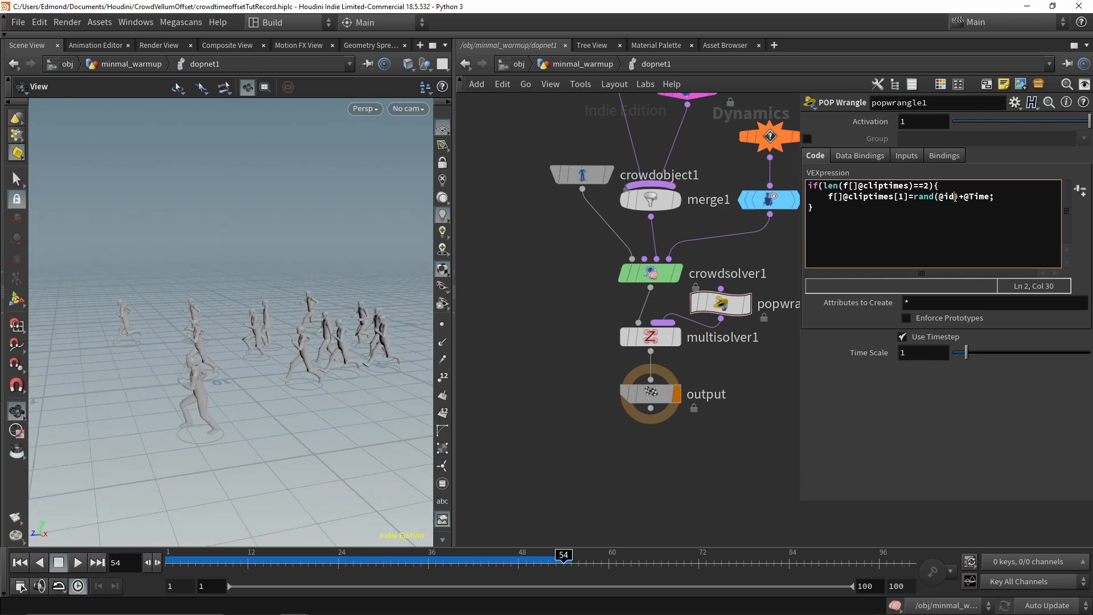
pyautogui.click(20, 562)
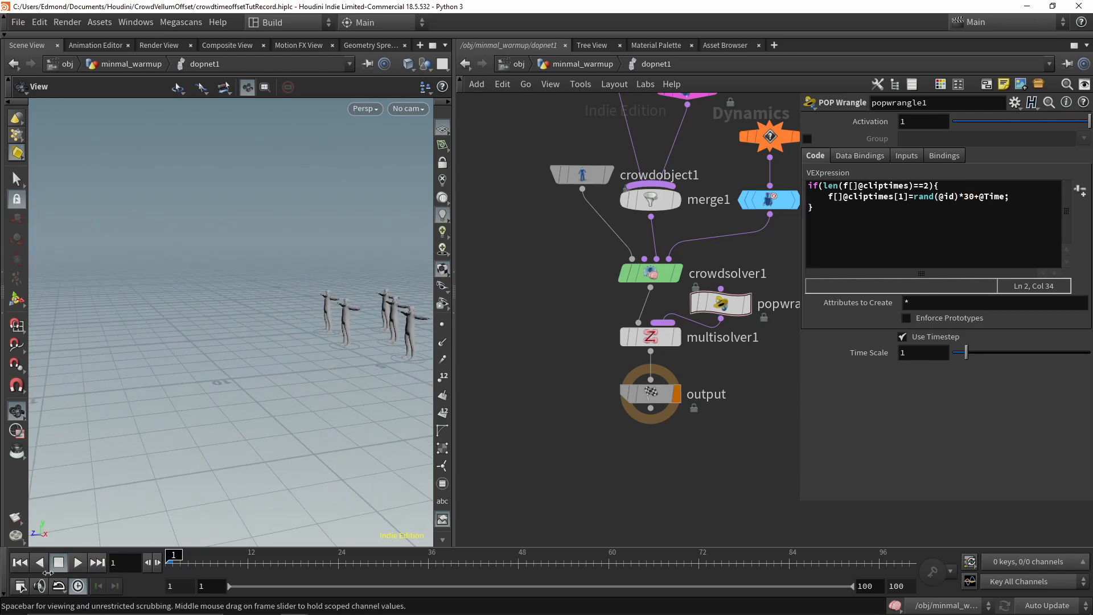
pyautogui.click(70, 569)
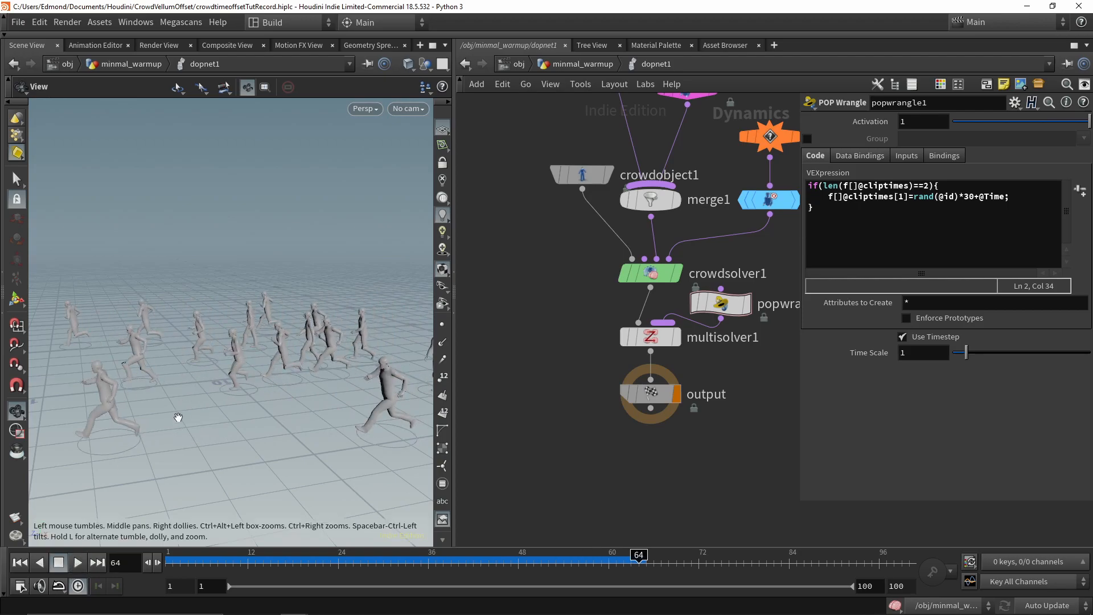
pyautogui.click(73, 564)
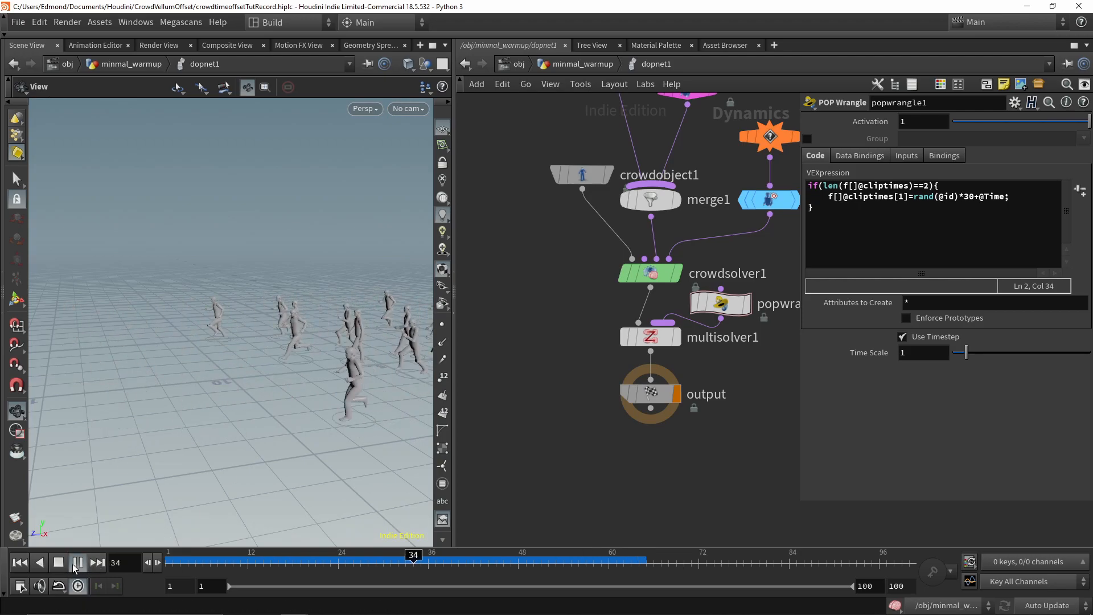
pyautogui.click(59, 562)
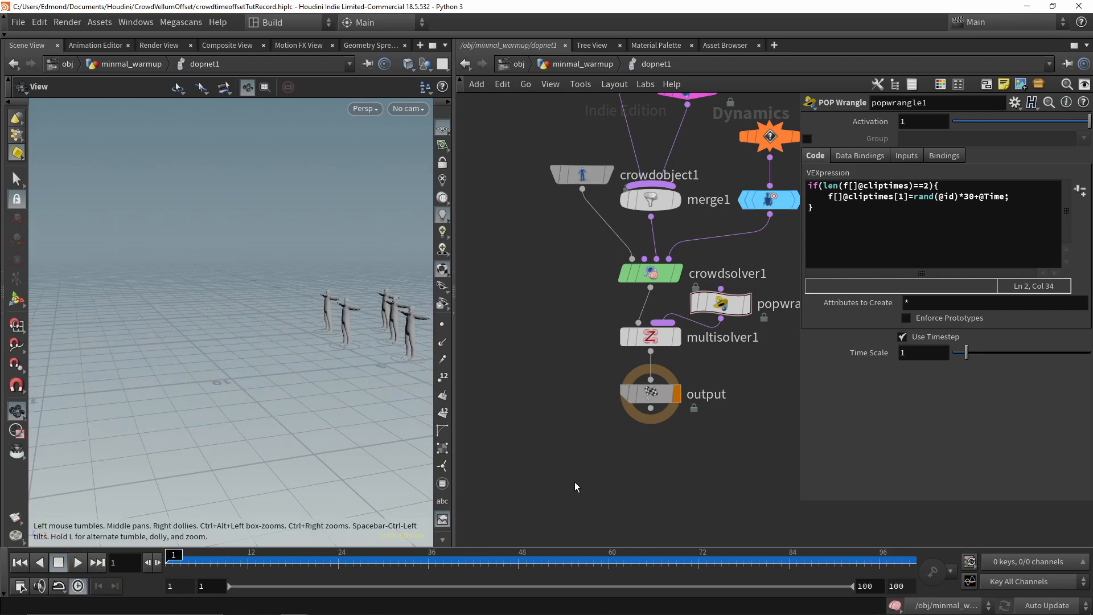
# Return to the minmal_warmup geometry network and select merge1, which combines the crowd and cloth
pyautogui.press('u')
pyautogui.moveTo(575, 481); pyautogui.dragTo(647, 337, button='middle')
pyautogui.scroll(3, 647, 337)
pyautogui.click(621, 455)
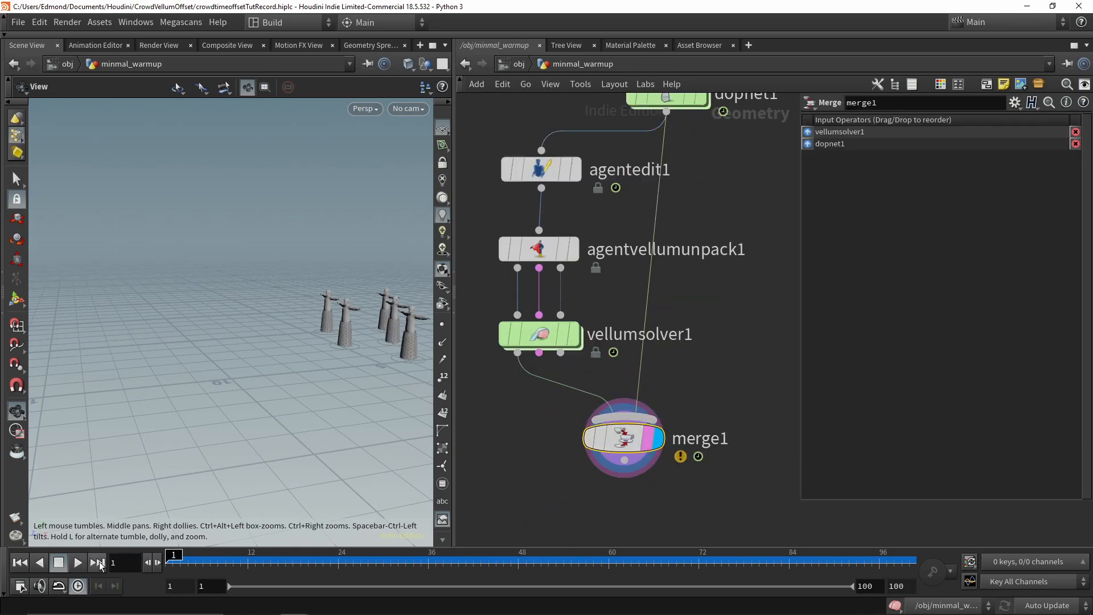